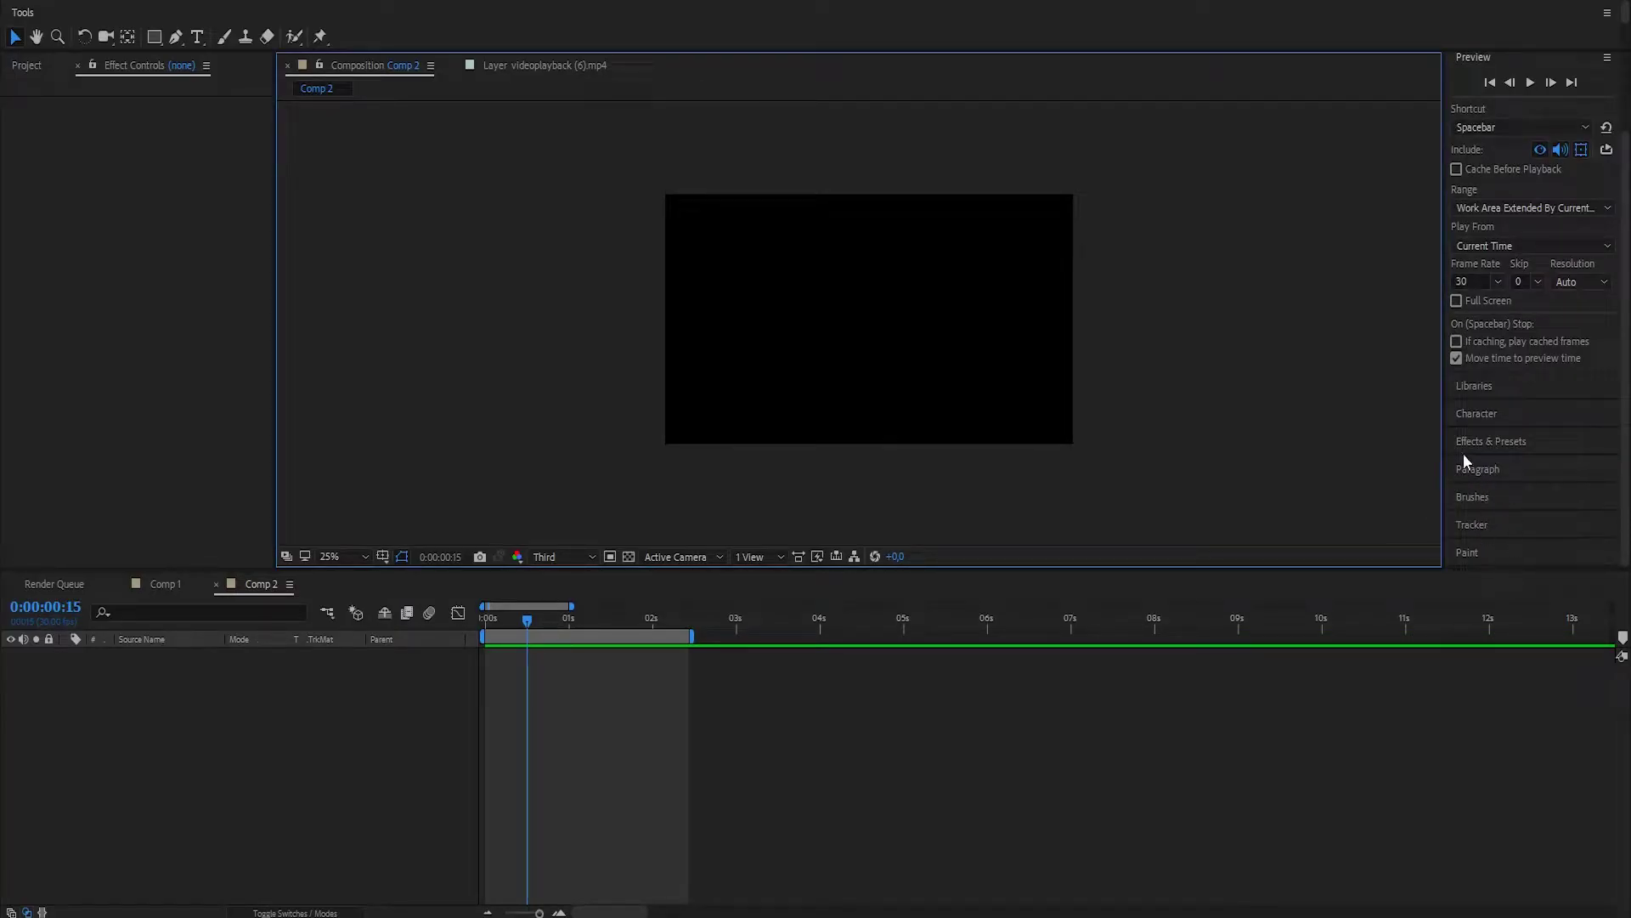
Search Effects & Presets for 'saber' to list the Video Copilot Saber effect.
{"action": "left_click", "coordinate": [1484, 441]}
{"action": "double_click", "coordinate": [1476, 257]}
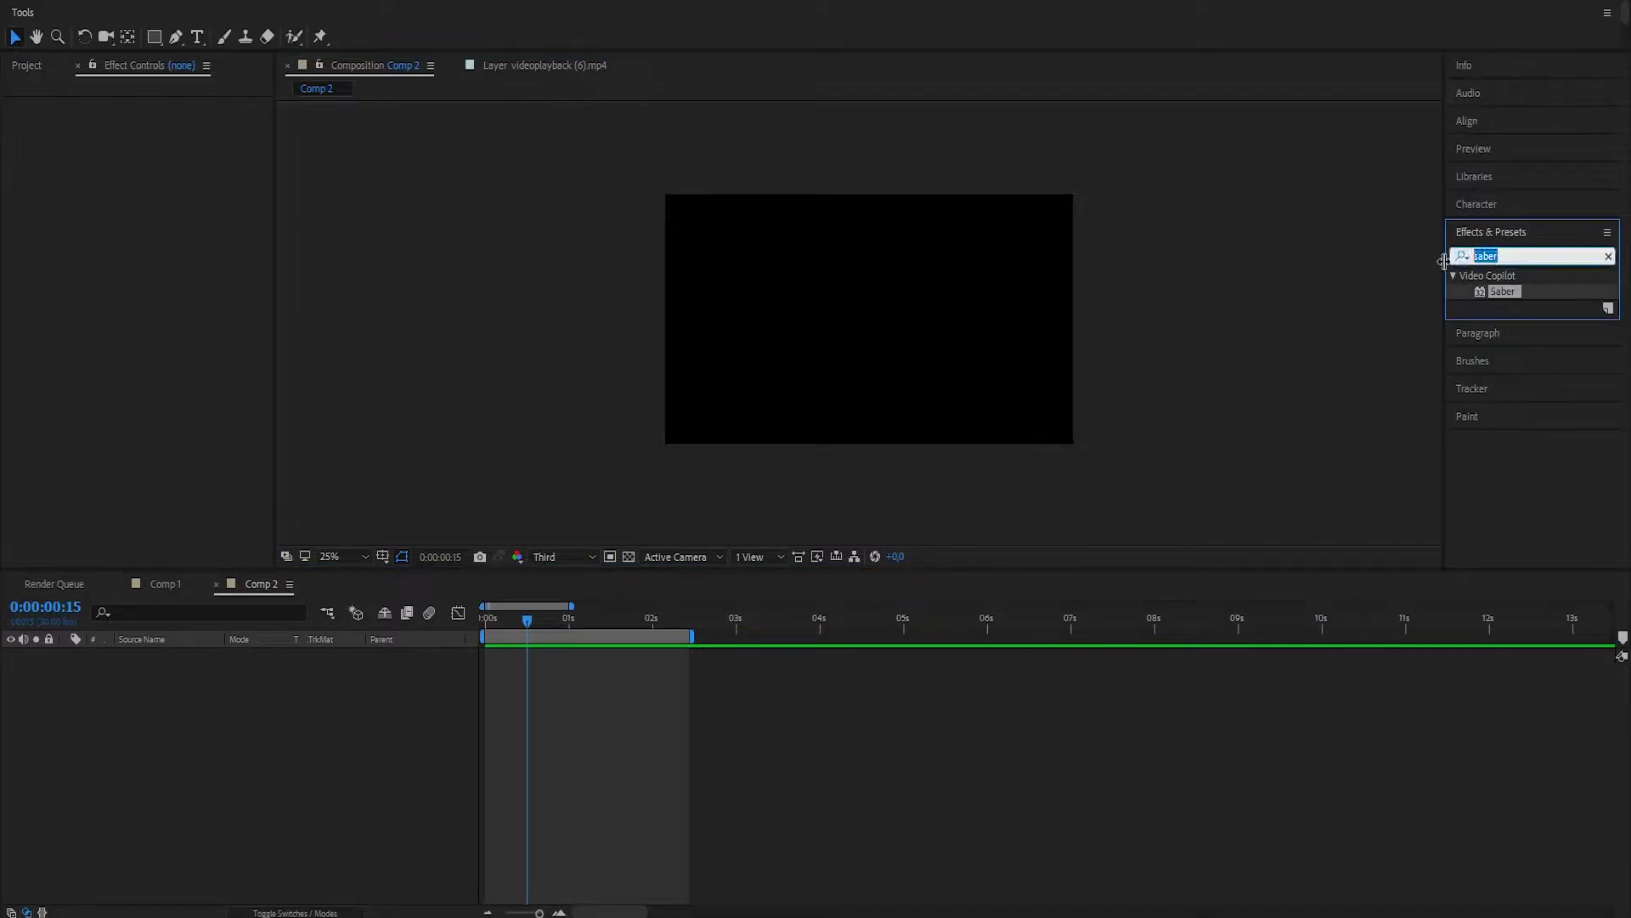
{"action": "type", "text": "saber"}
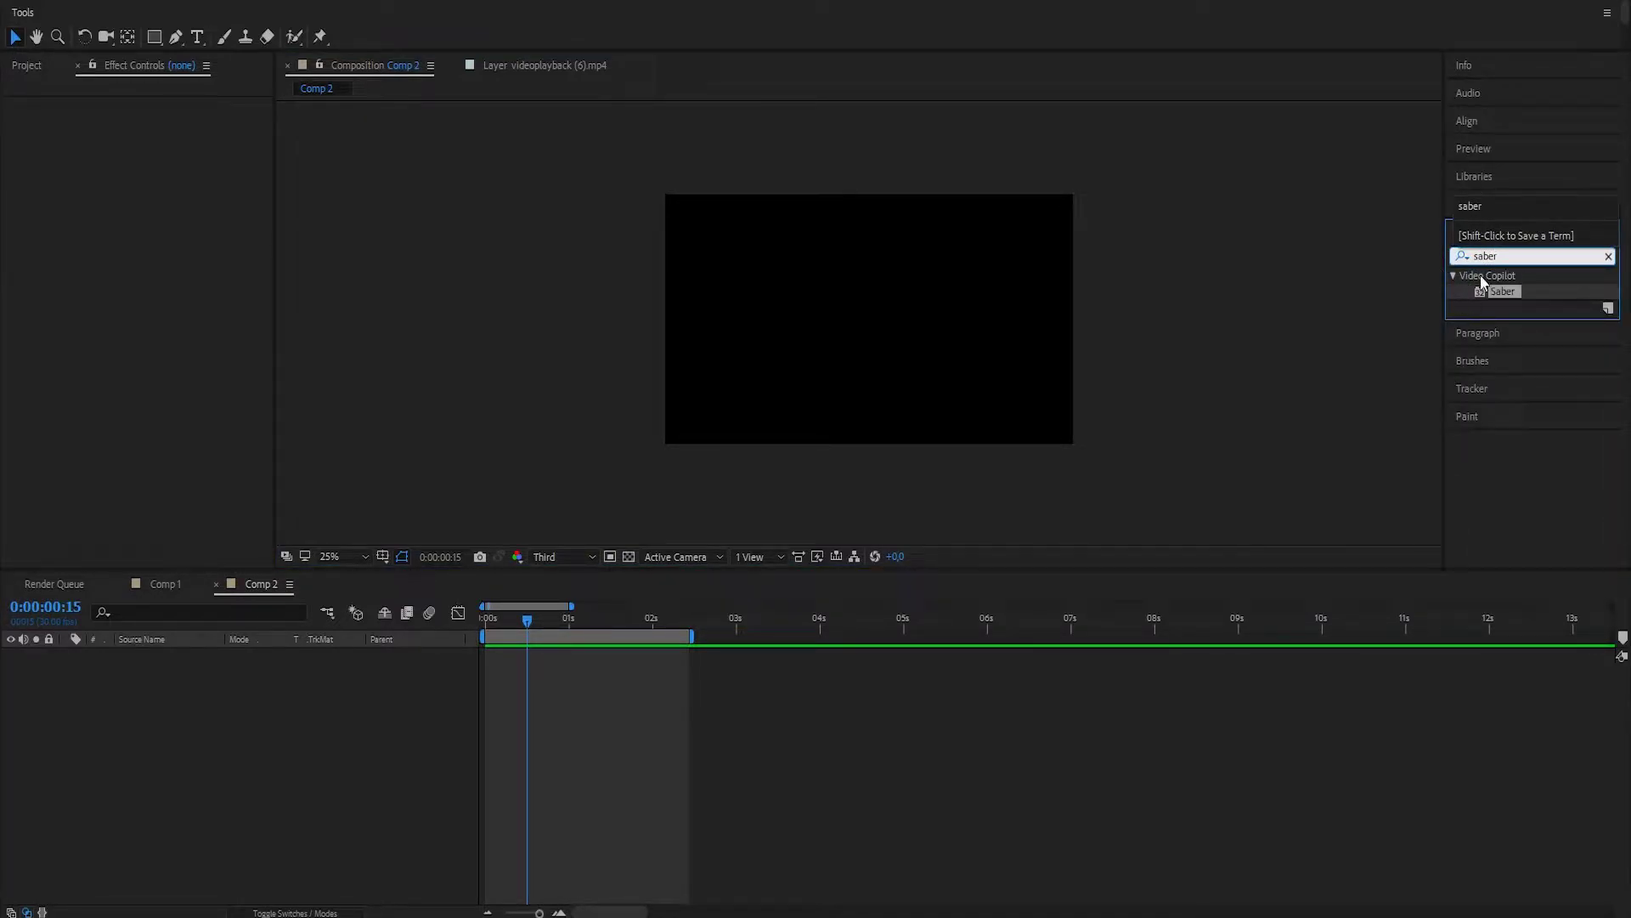
Open Comp 1 and scrub through it to preview the finished fire saber ring.
{"action": "left_click", "coordinate": [164, 585]}
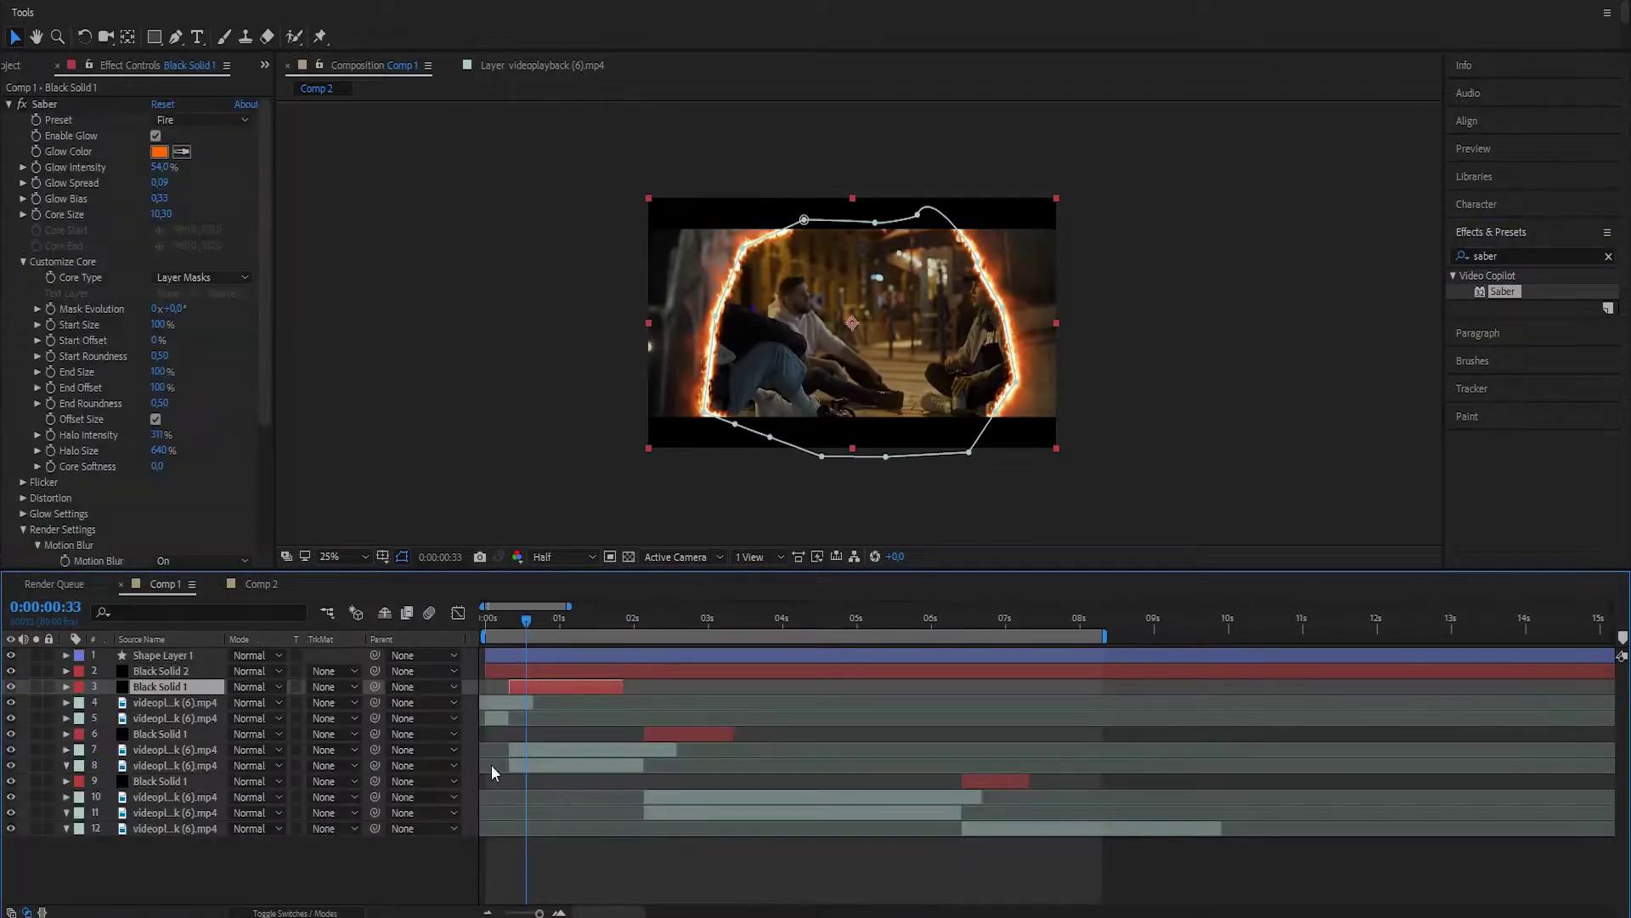
{"action": "mouse_move", "coordinate": [549, 622]}
{"action": "left_mouse_down"}
{"action": "mouse_move", "coordinate": [1028, 637]}
{"action": "mouse_move", "coordinate": [537, 705]}
{"action": "left_mouse_up"}
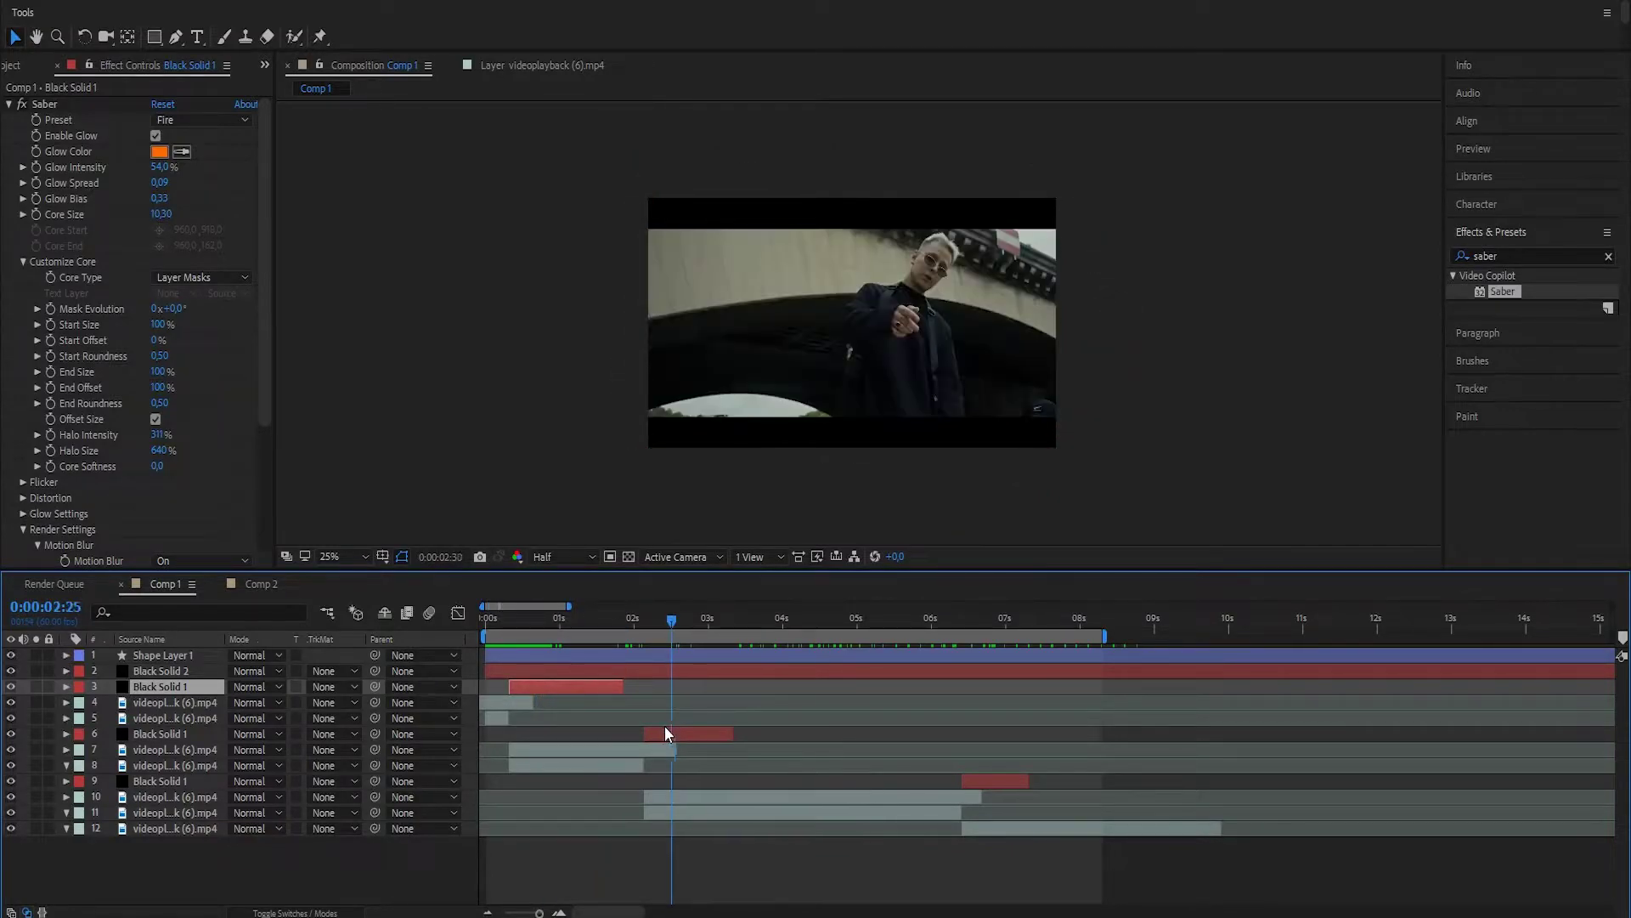
Add the video footage from the Project panel into the Comp 2 timeline.
{"action": "left_click", "coordinate": [28, 66]}
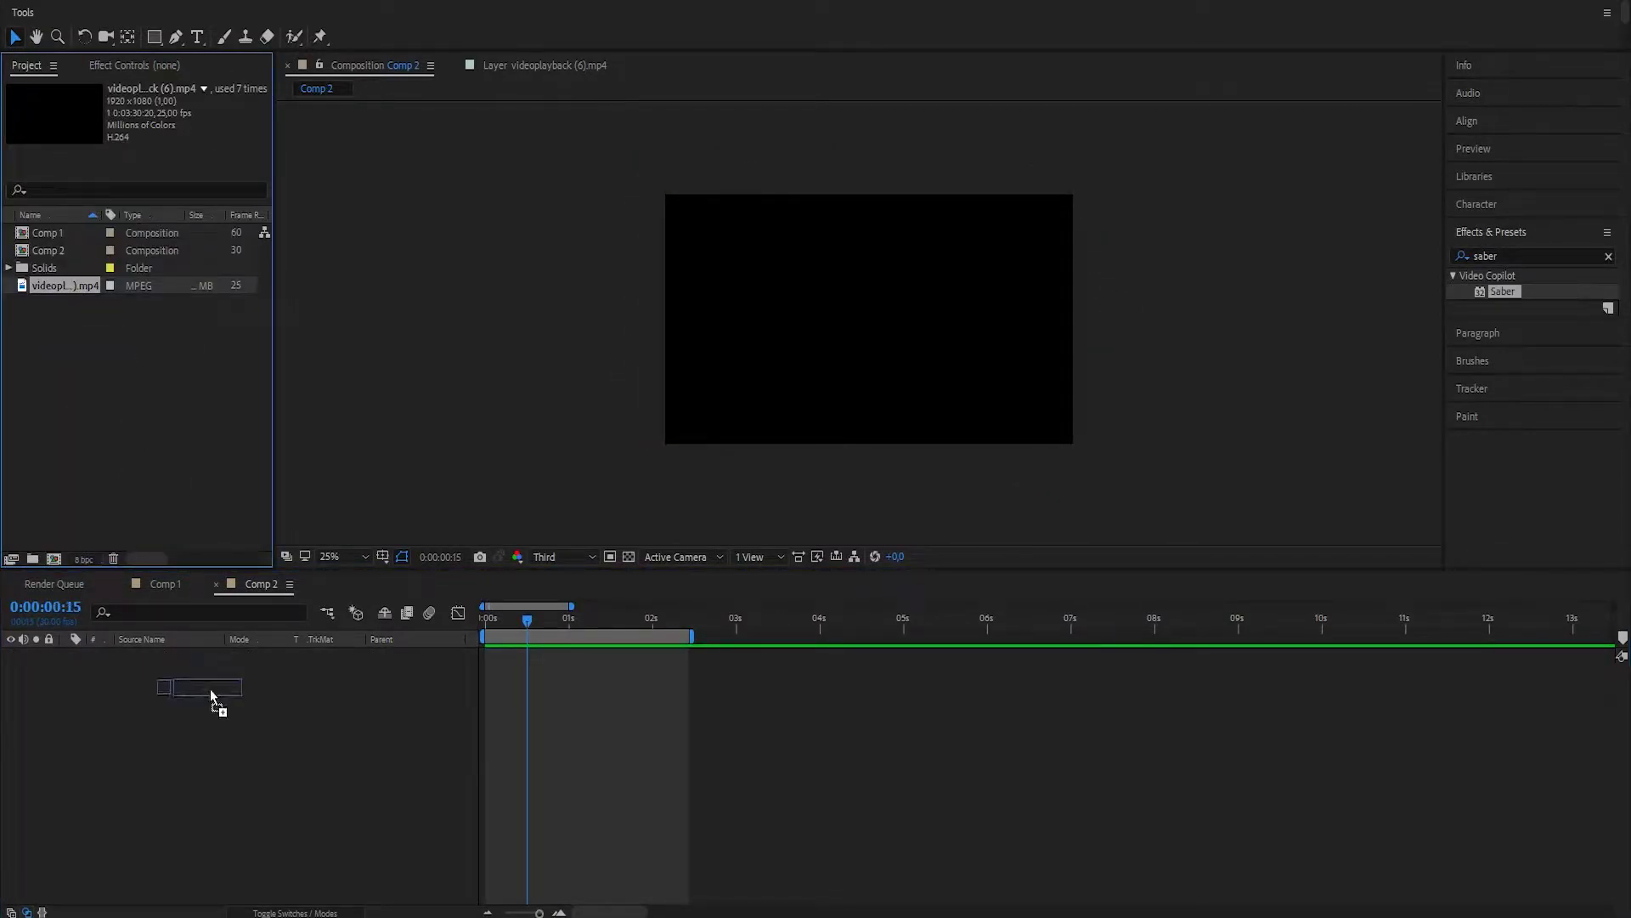
{"action": "left_click_drag", "start_coordinate": [215, 699], "coordinate": [215, 698]}
{"action": "left_click_drag", "start_coordinate": [527, 618], "coordinate": [1338, 621]}
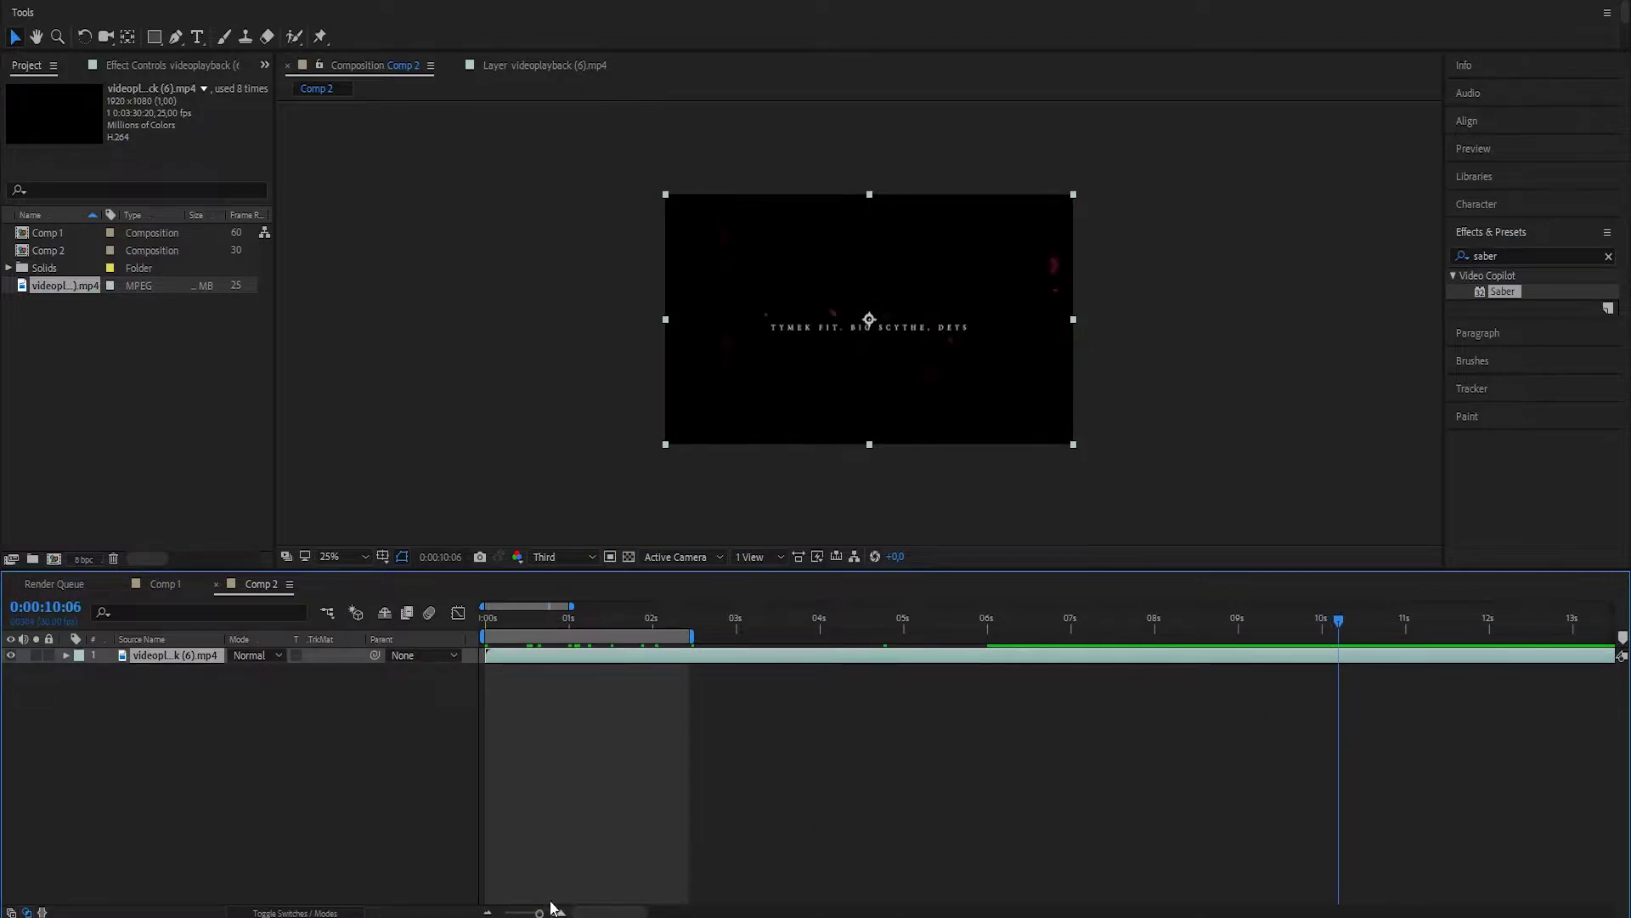
Zoom the timeline out and move the playhead to about 0:01:14.
{"action": "left_click_drag", "start_coordinate": [551, 909], "coordinate": [535, 909]}
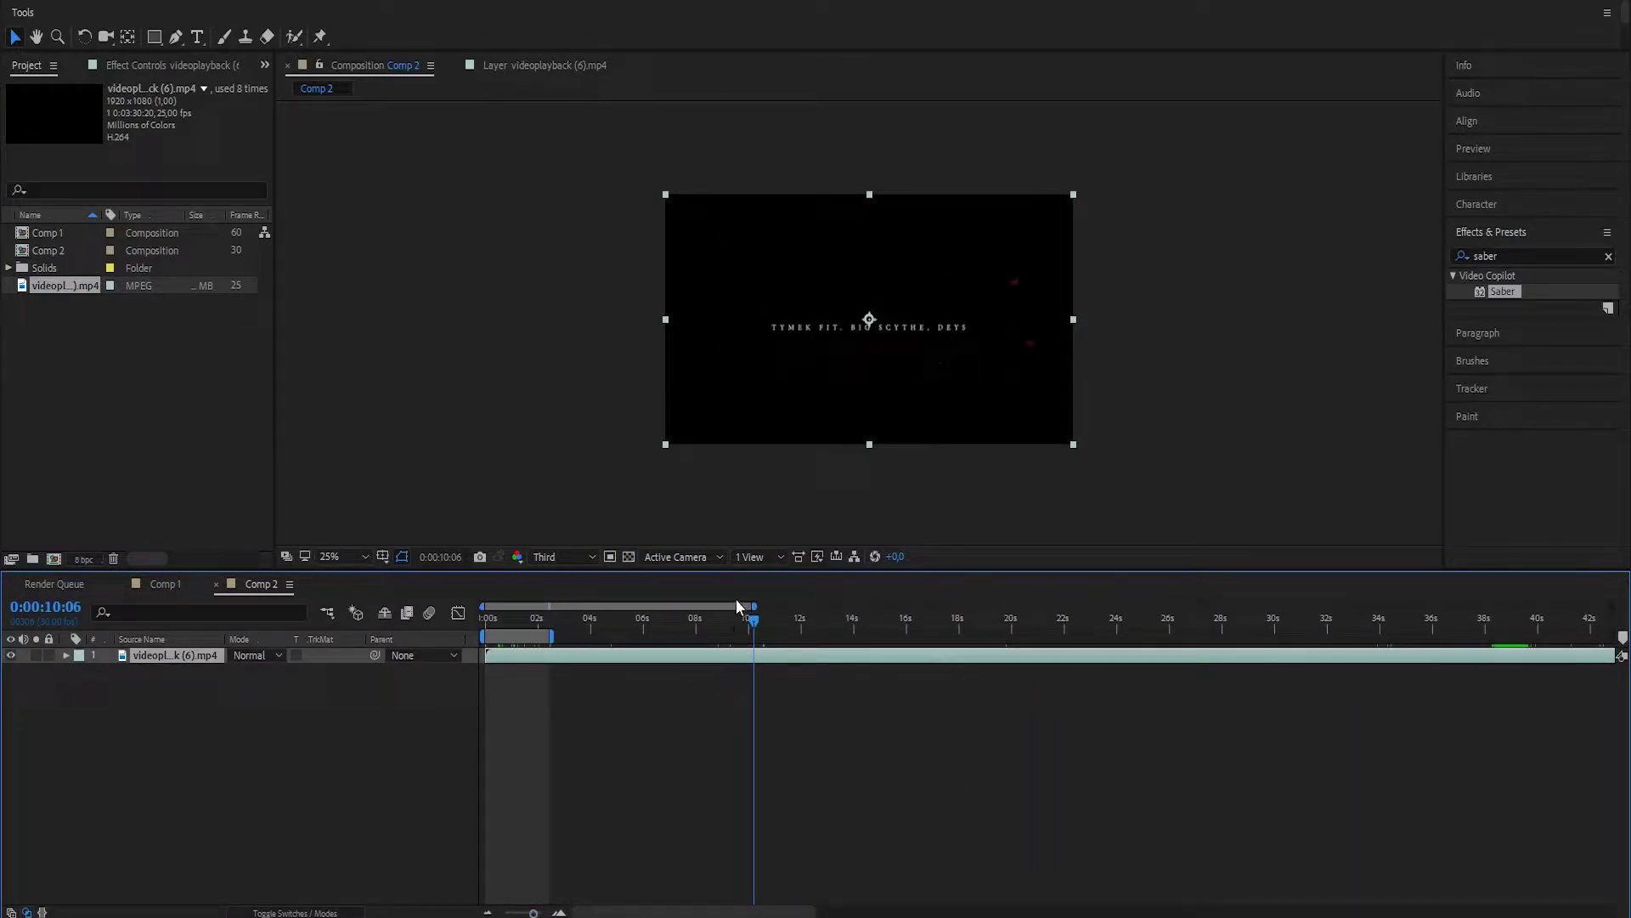
{"action": "left_click_drag", "start_coordinate": [753, 620], "coordinate": [1205, 621]}
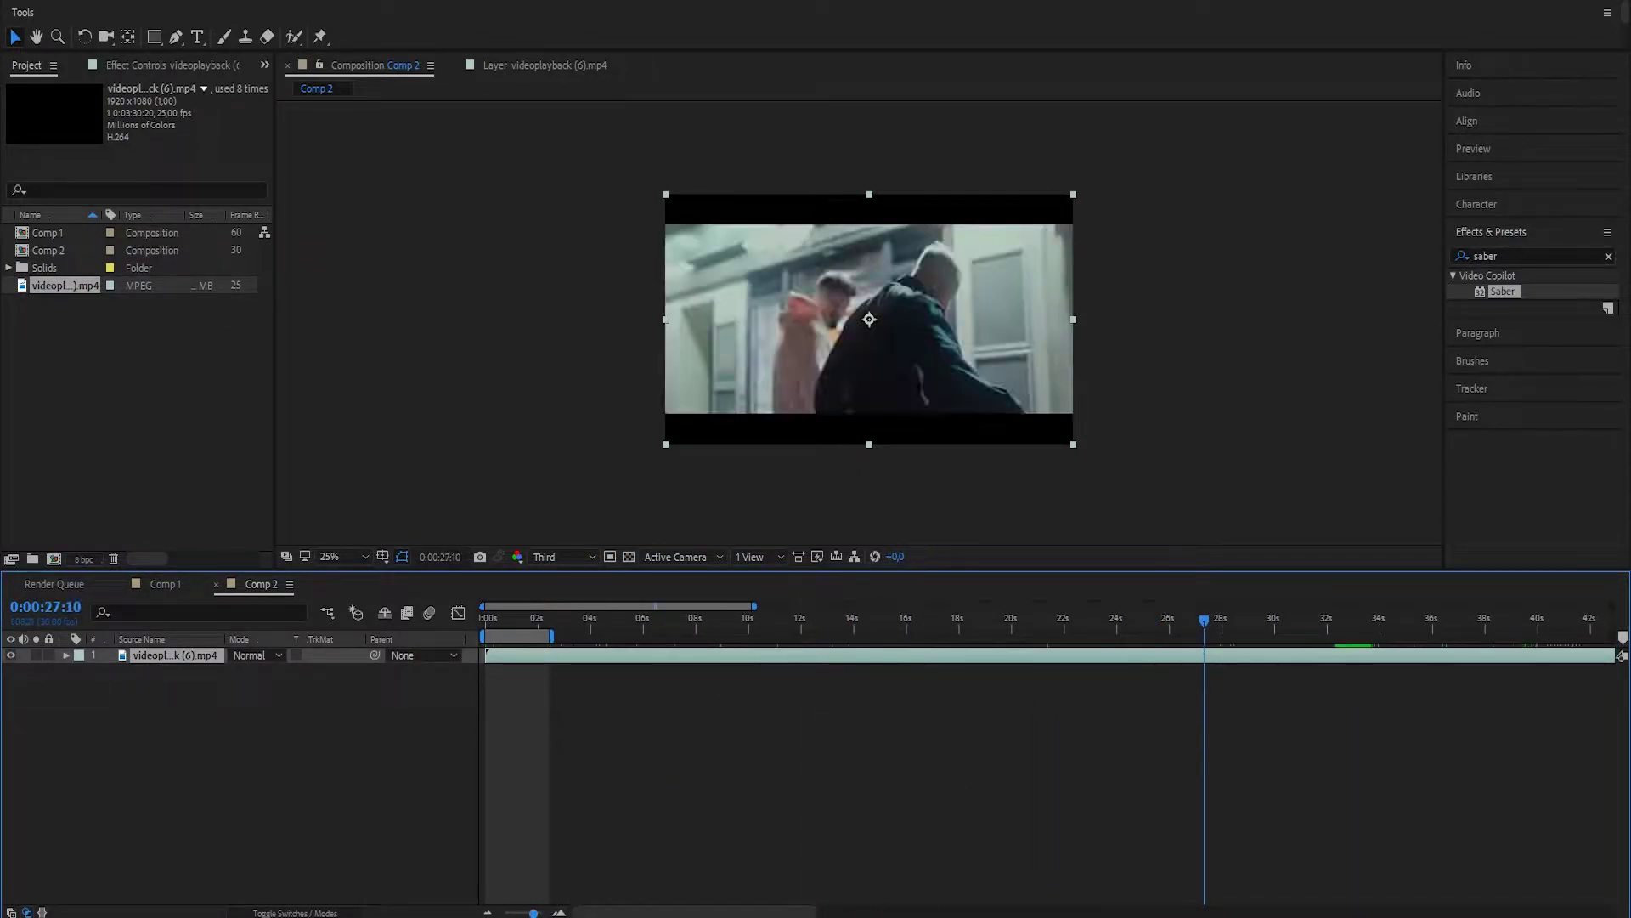
{"action": "left_click_drag", "start_coordinate": [533, 913], "coordinate": [518, 912]}
{"action": "left_click_drag", "start_coordinate": [734, 621], "coordinate": [1173, 621]}
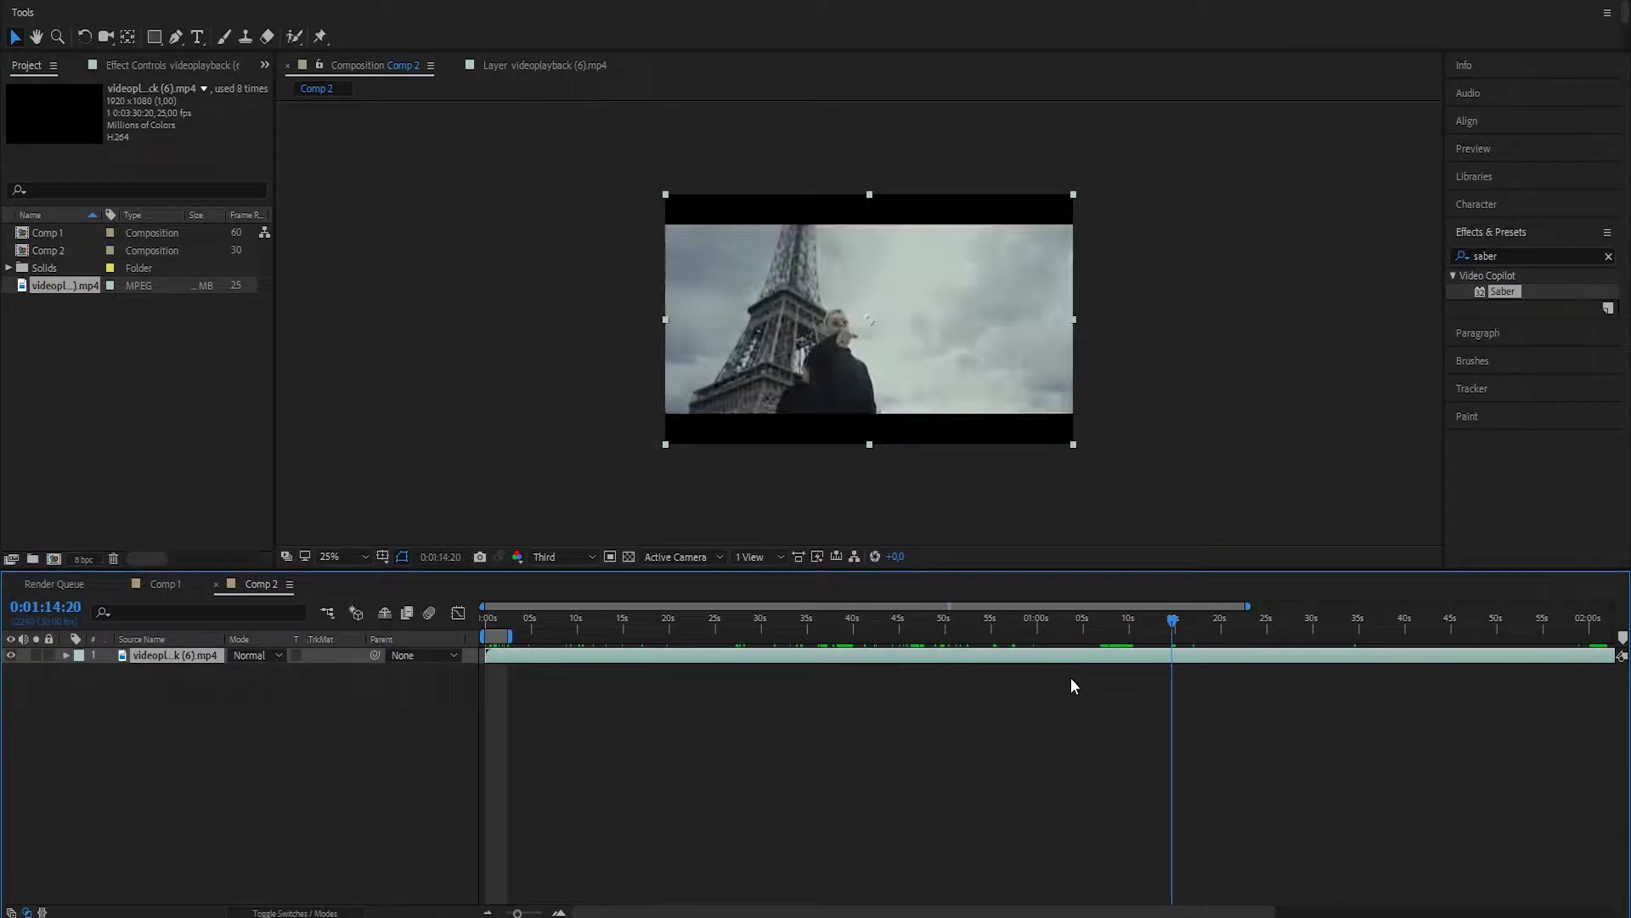
{"action": "key", "text": "Page_Down"}
{"action": "key", "text": "Page_Down"}
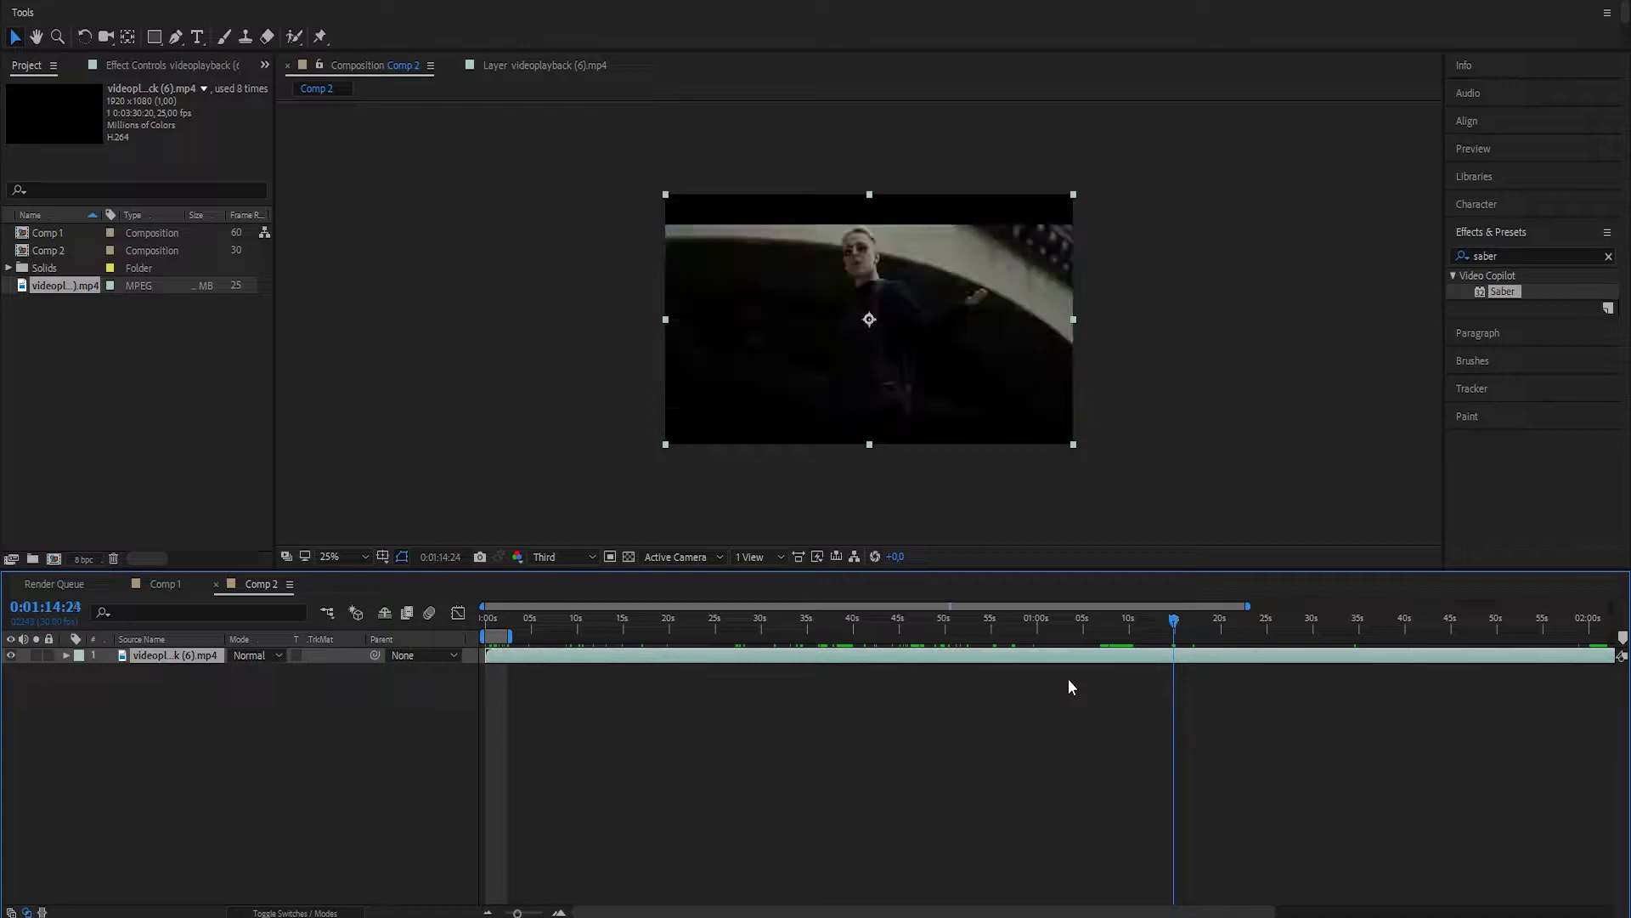
Split the footage at the current time, delete the extra piece, then split it again.
{"action": "key", "text": "ctrl+shift+d"}
{"action": "left_click", "coordinate": [1031, 669]}
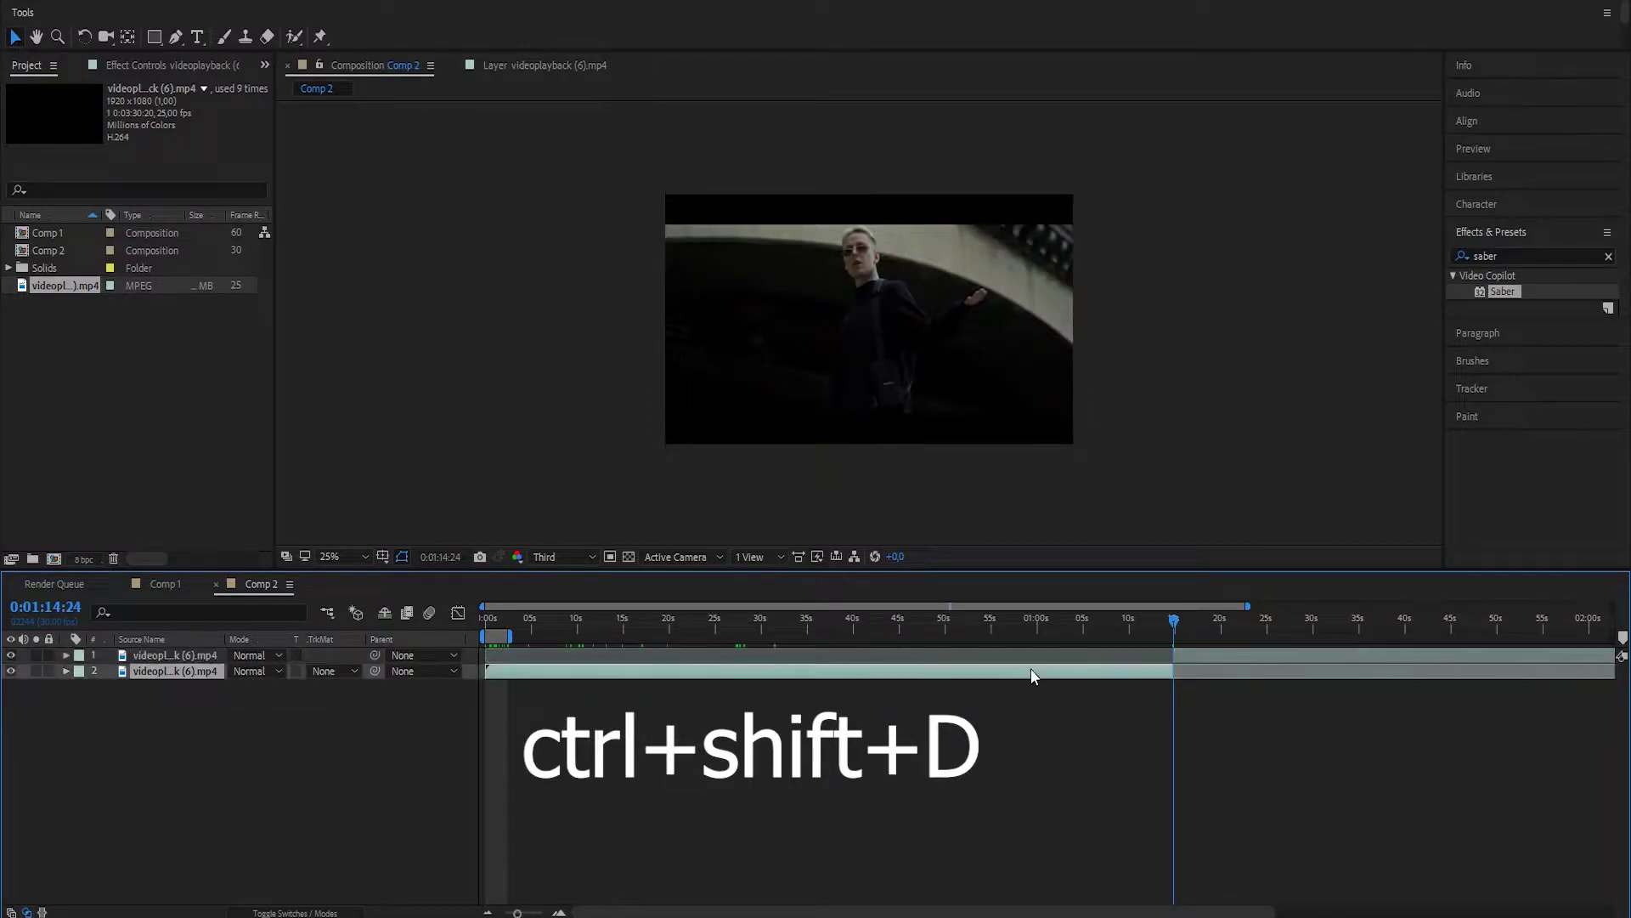
{"action": "key", "text": "Delete"}
{"action": "key", "text": "space"}
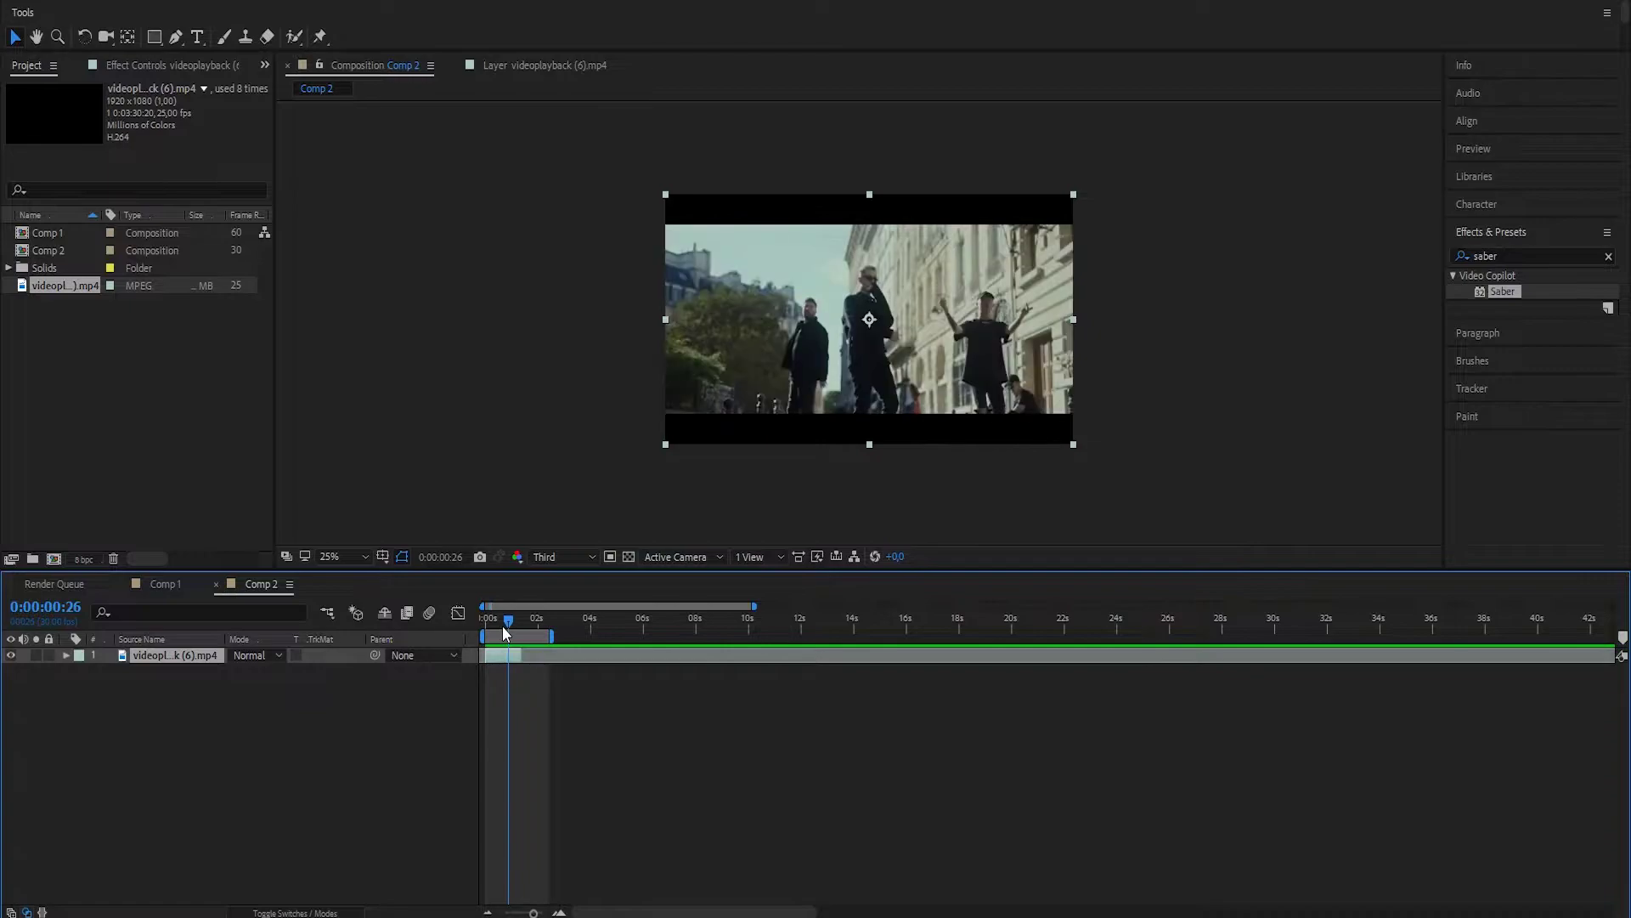
{"action": "key", "text": "ctrl+d"}
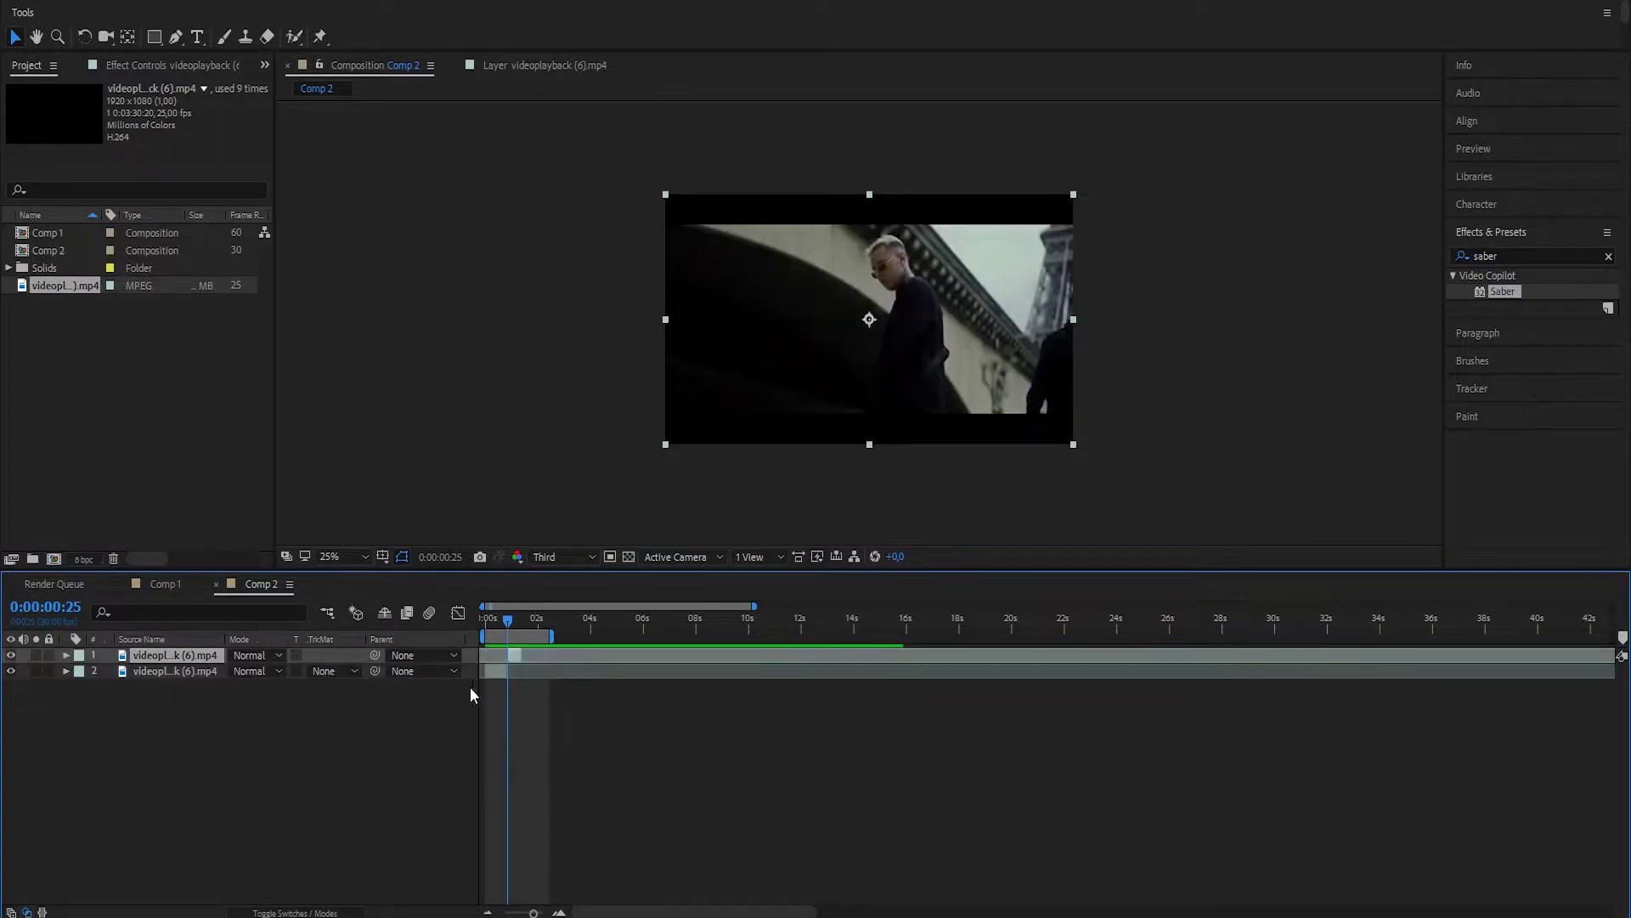
Rename the two footage layers '1' and '2'.
{"action": "left_click", "coordinate": [366, 745]}
{"action": "left_click", "coordinate": [196, 656]}
{"action": "right_click", "coordinate": [196, 658]}
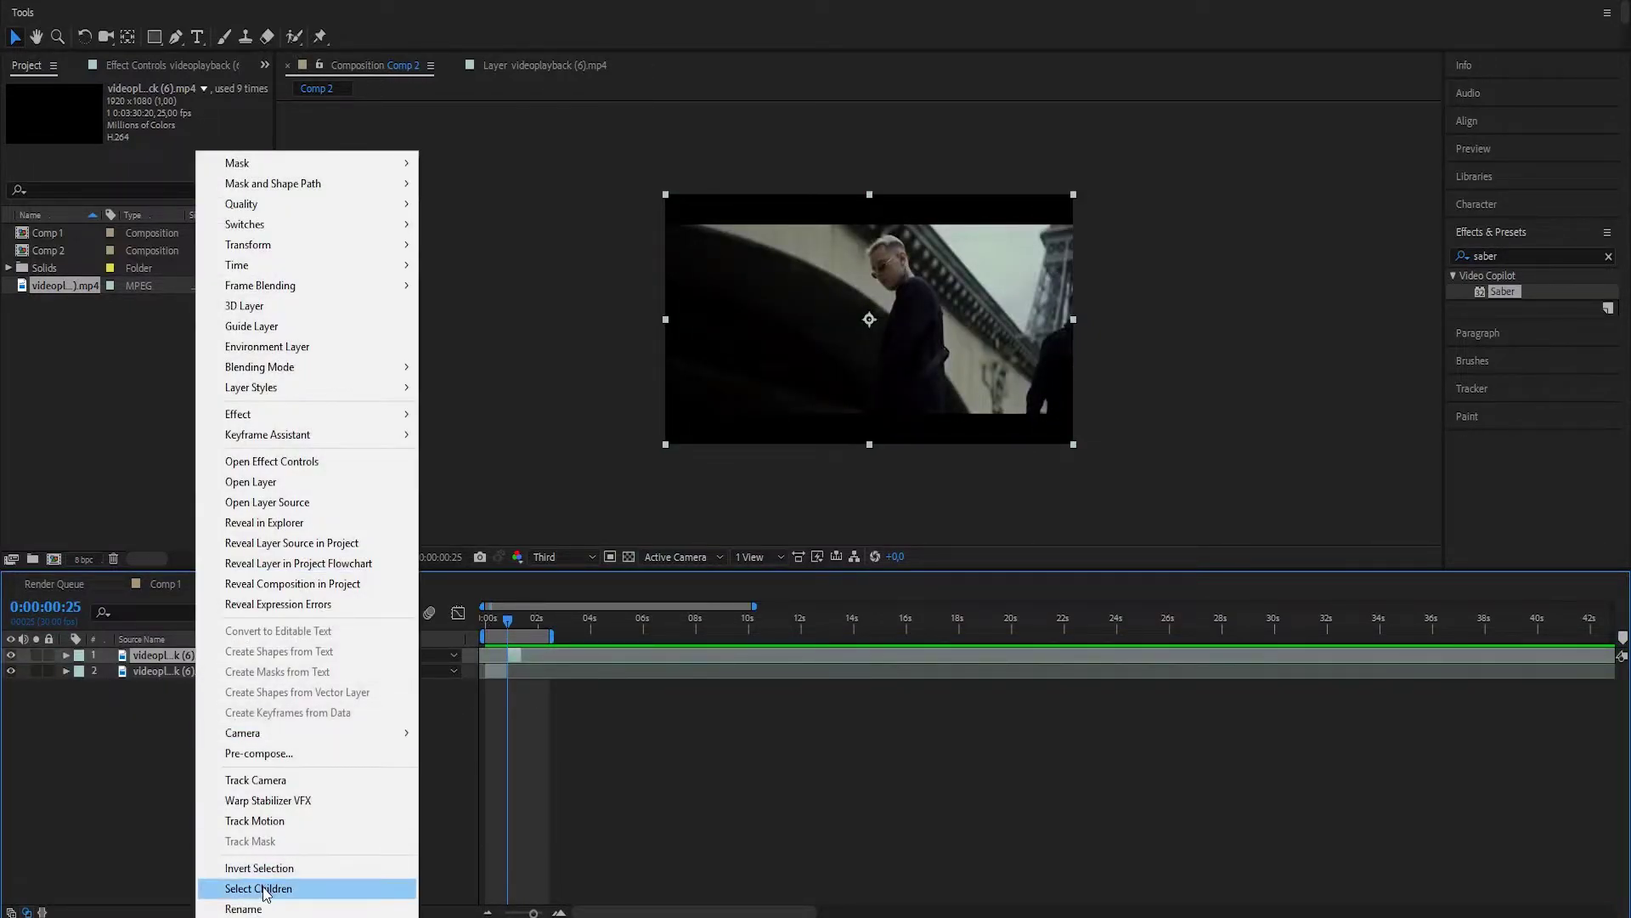
{"action": "left_click", "coordinate": [256, 891]}
{"action": "type", "text": "1"}
{"action": "key", "text": "Return"}
{"action": "right_click", "coordinate": [170, 671]}
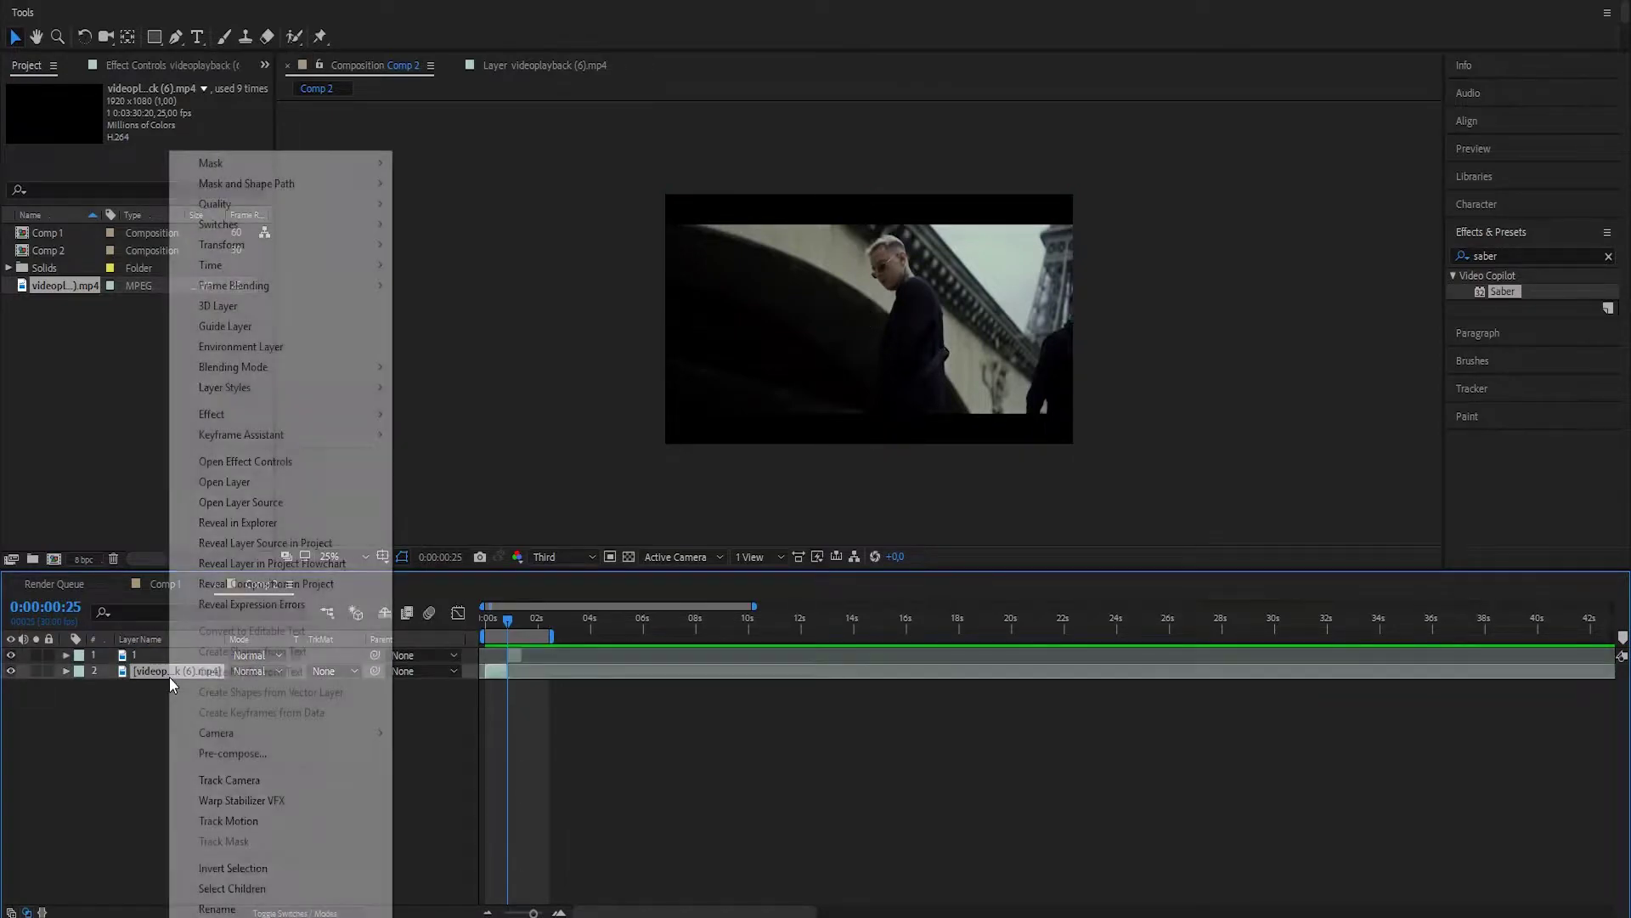
{"action": "left_click", "coordinate": [238, 895]}
{"action": "type", "text": "2"}
{"action": "key", "text": "Return"}
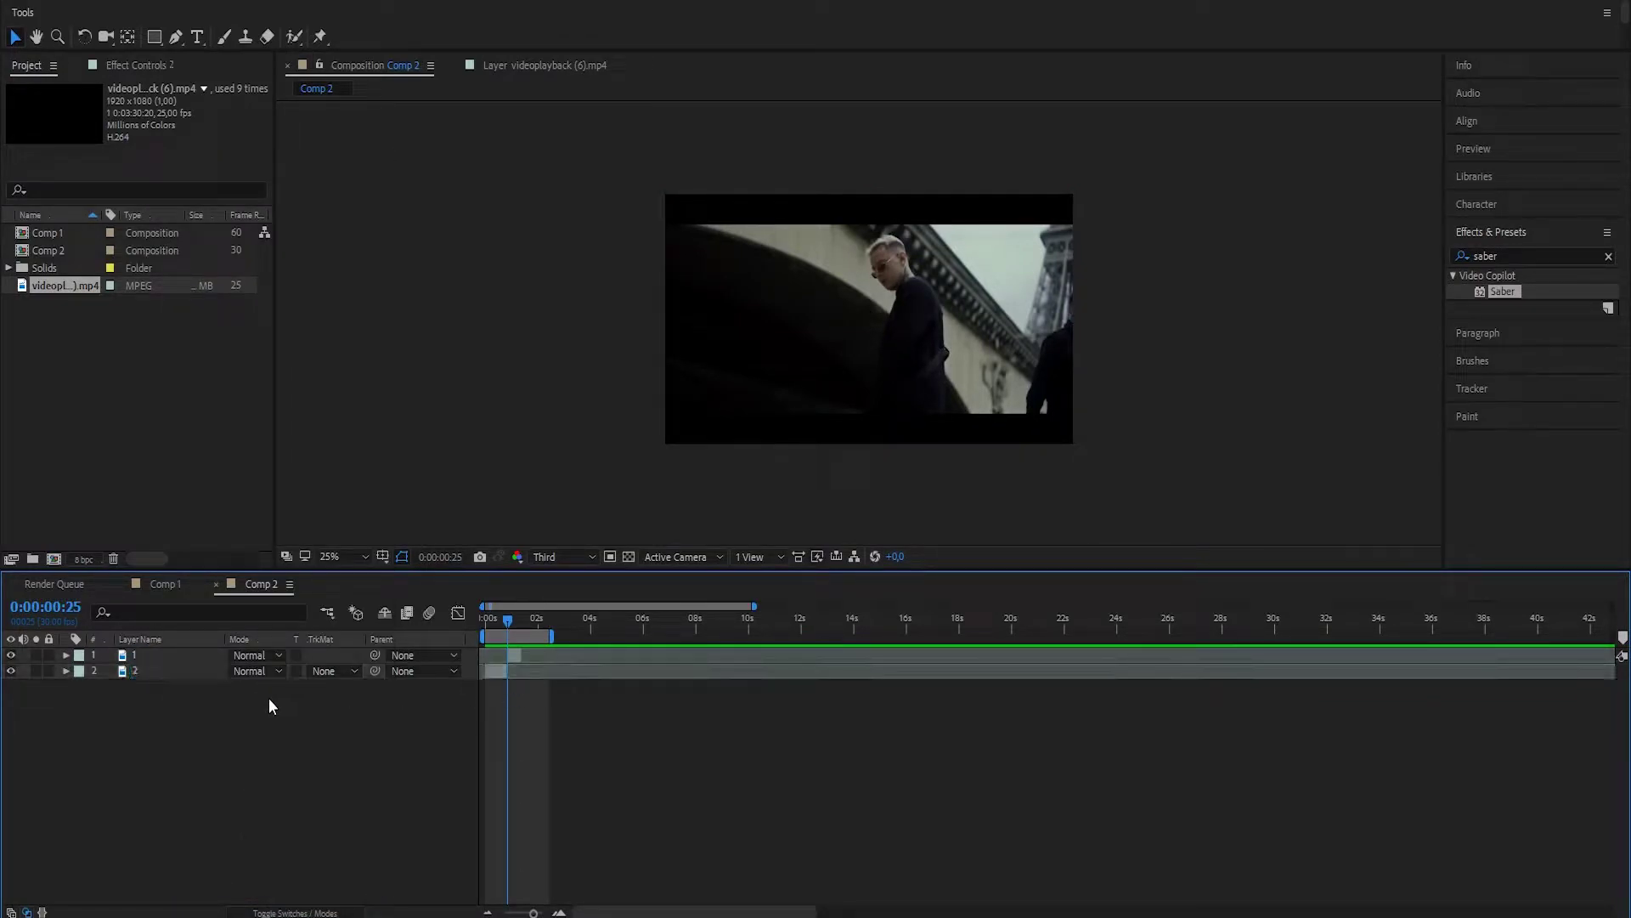
Move layer 1 below layer 2 and clear the selection.
{"action": "left_click", "coordinate": [198, 654]}
{"action": "left_click_drag", "start_coordinate": [188, 654], "coordinate": [191, 680]}
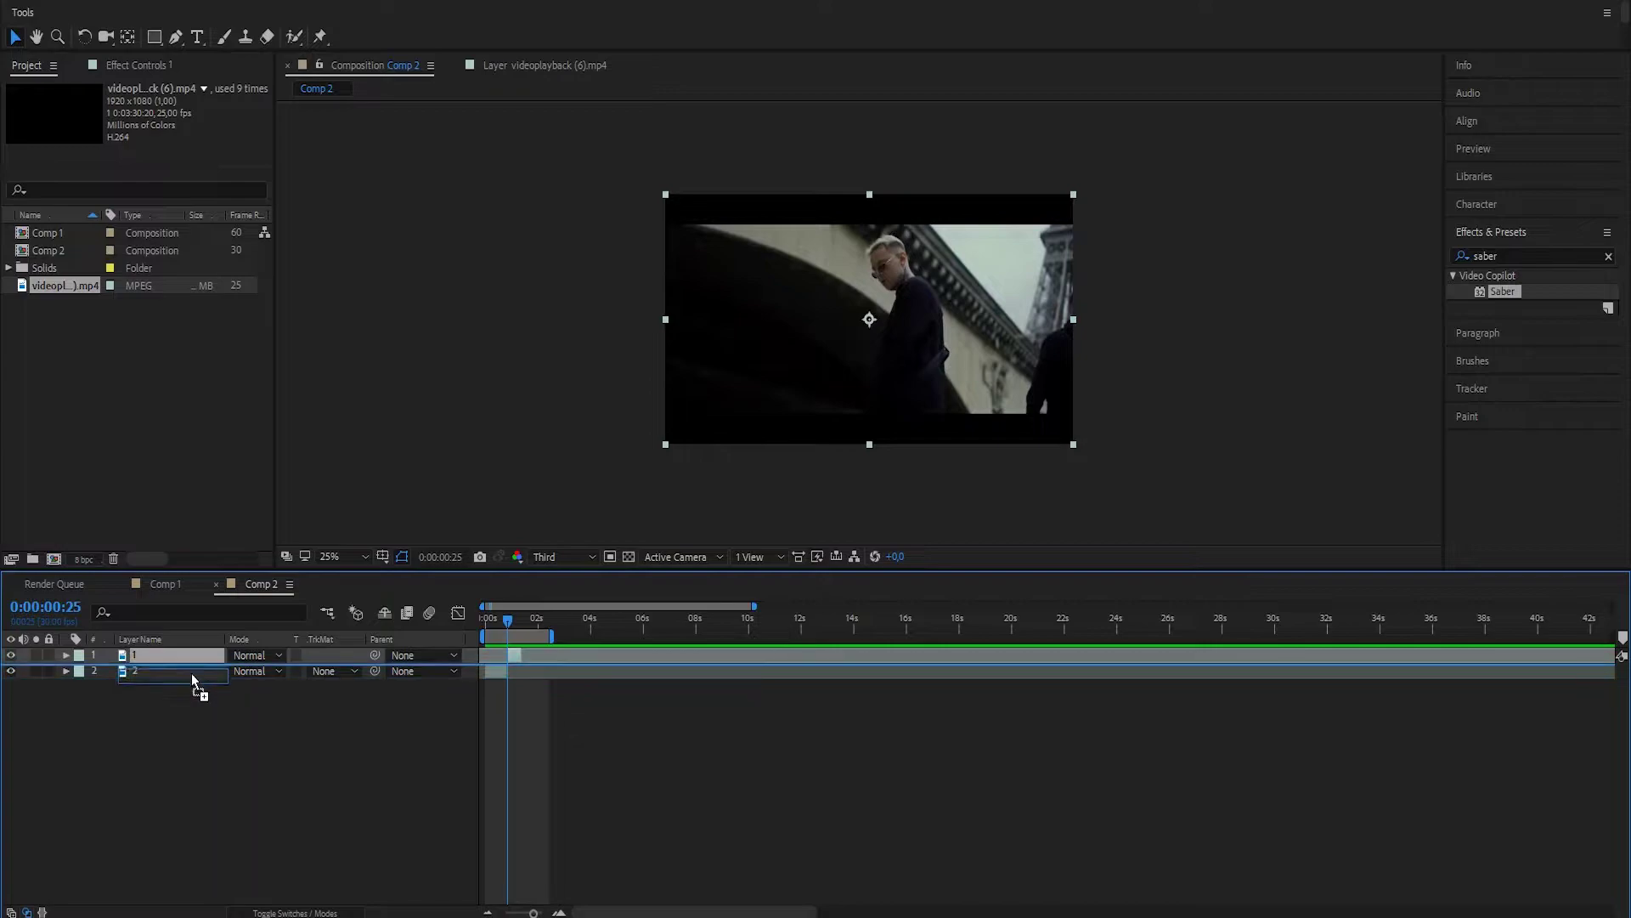
{"action": "left_click", "coordinate": [146, 656]}
{"action": "left_click", "coordinate": [369, 768]}
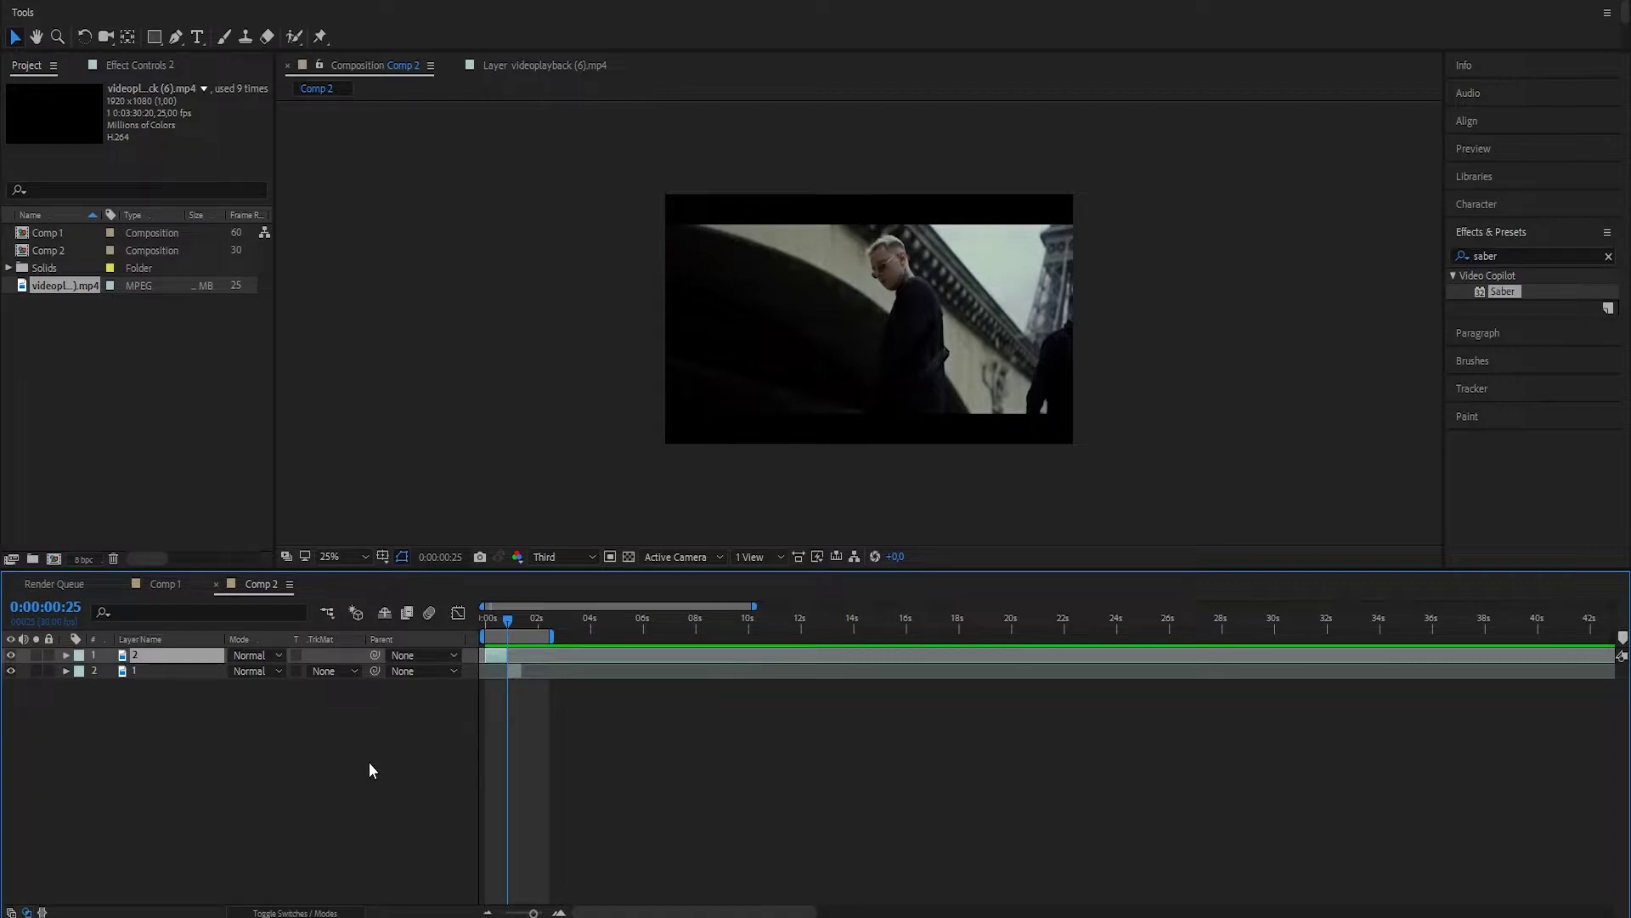
Add a dark turquoise solid on top and trim its out point near the composition start.
{"action": "right_click", "coordinate": [370, 768]}
{"action": "mouse_move", "coordinate": [473, 558]}
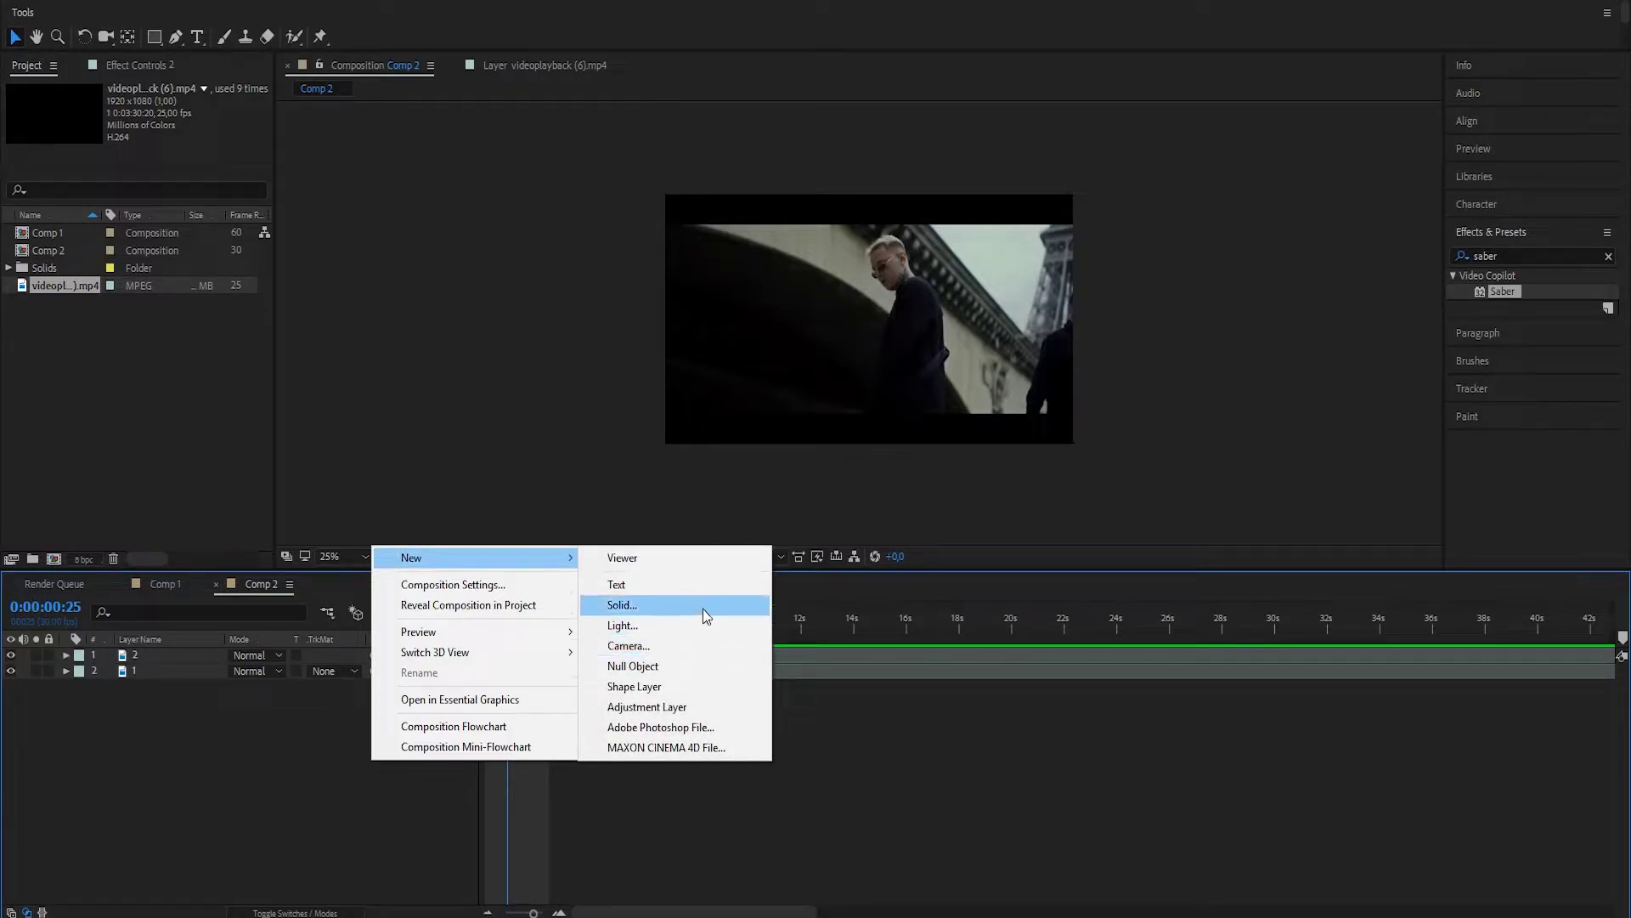
{"action": "left_click", "coordinate": [622, 604]}
{"action": "left_click", "coordinate": [509, 742]}
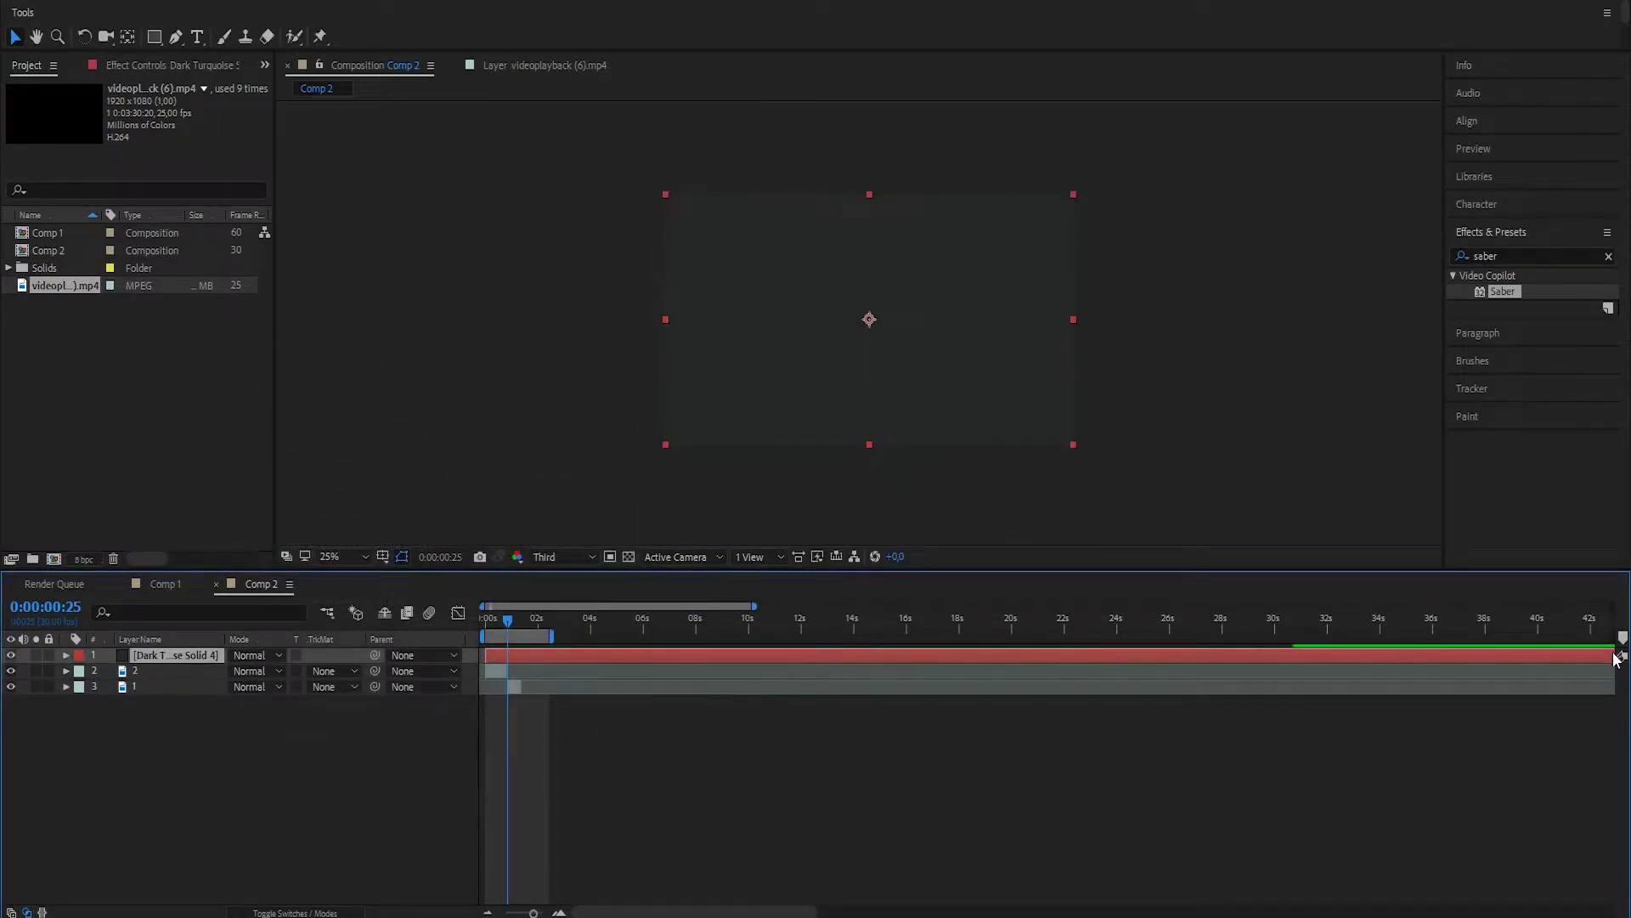
{"action": "key", "text": "minus"}
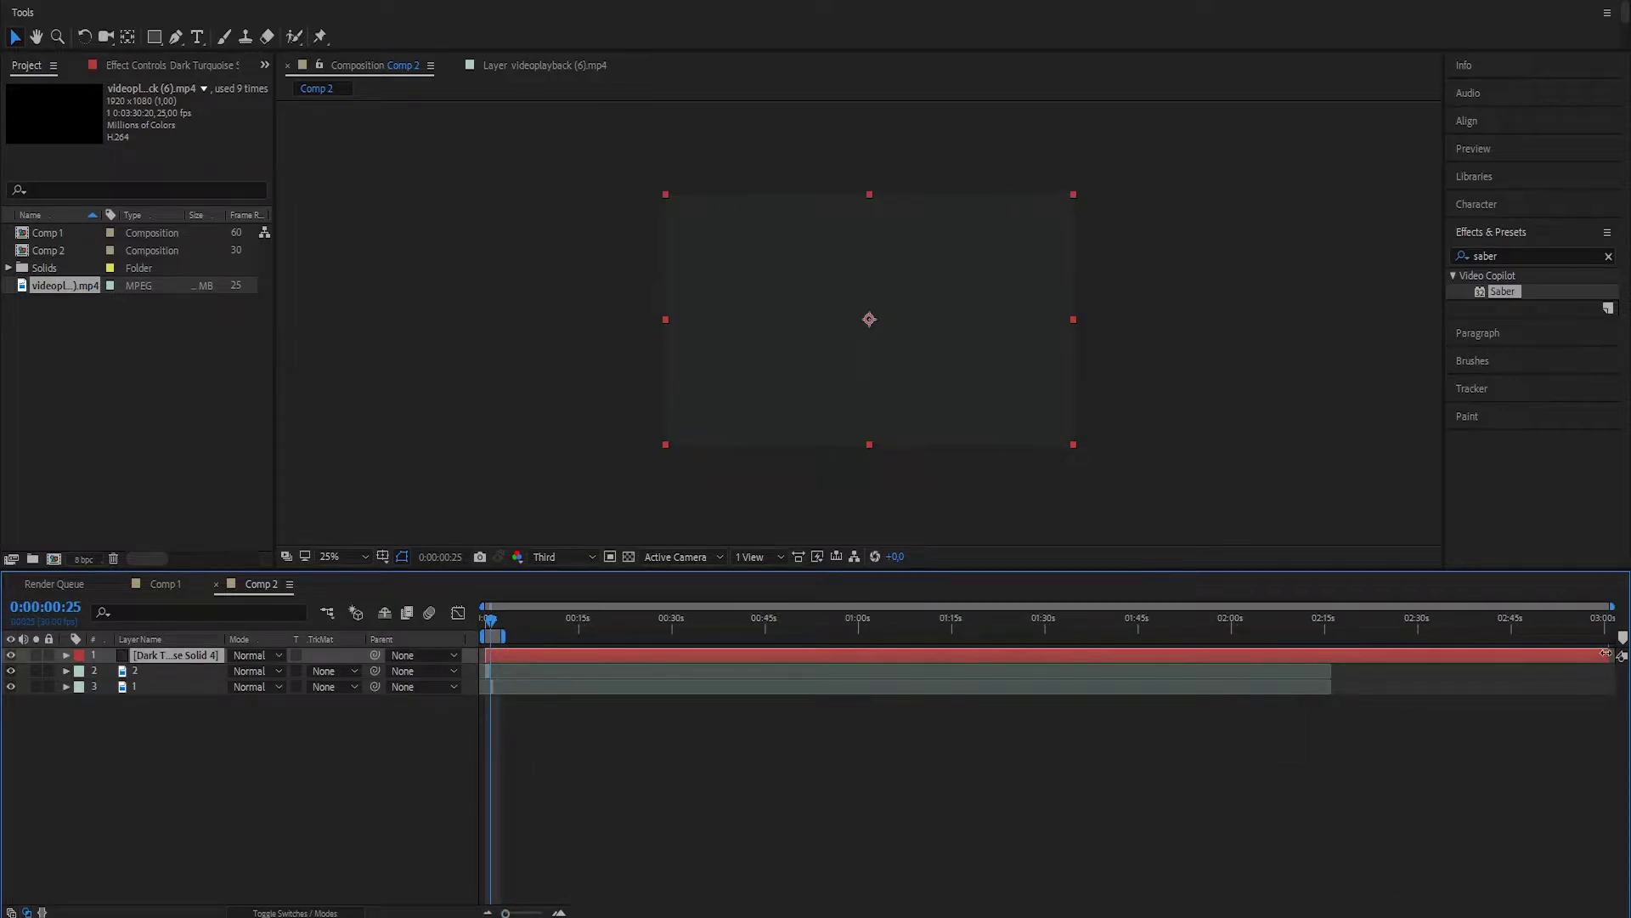
{"action": "left_click_drag", "start_coordinate": [1614, 653], "coordinate": [492, 689]}
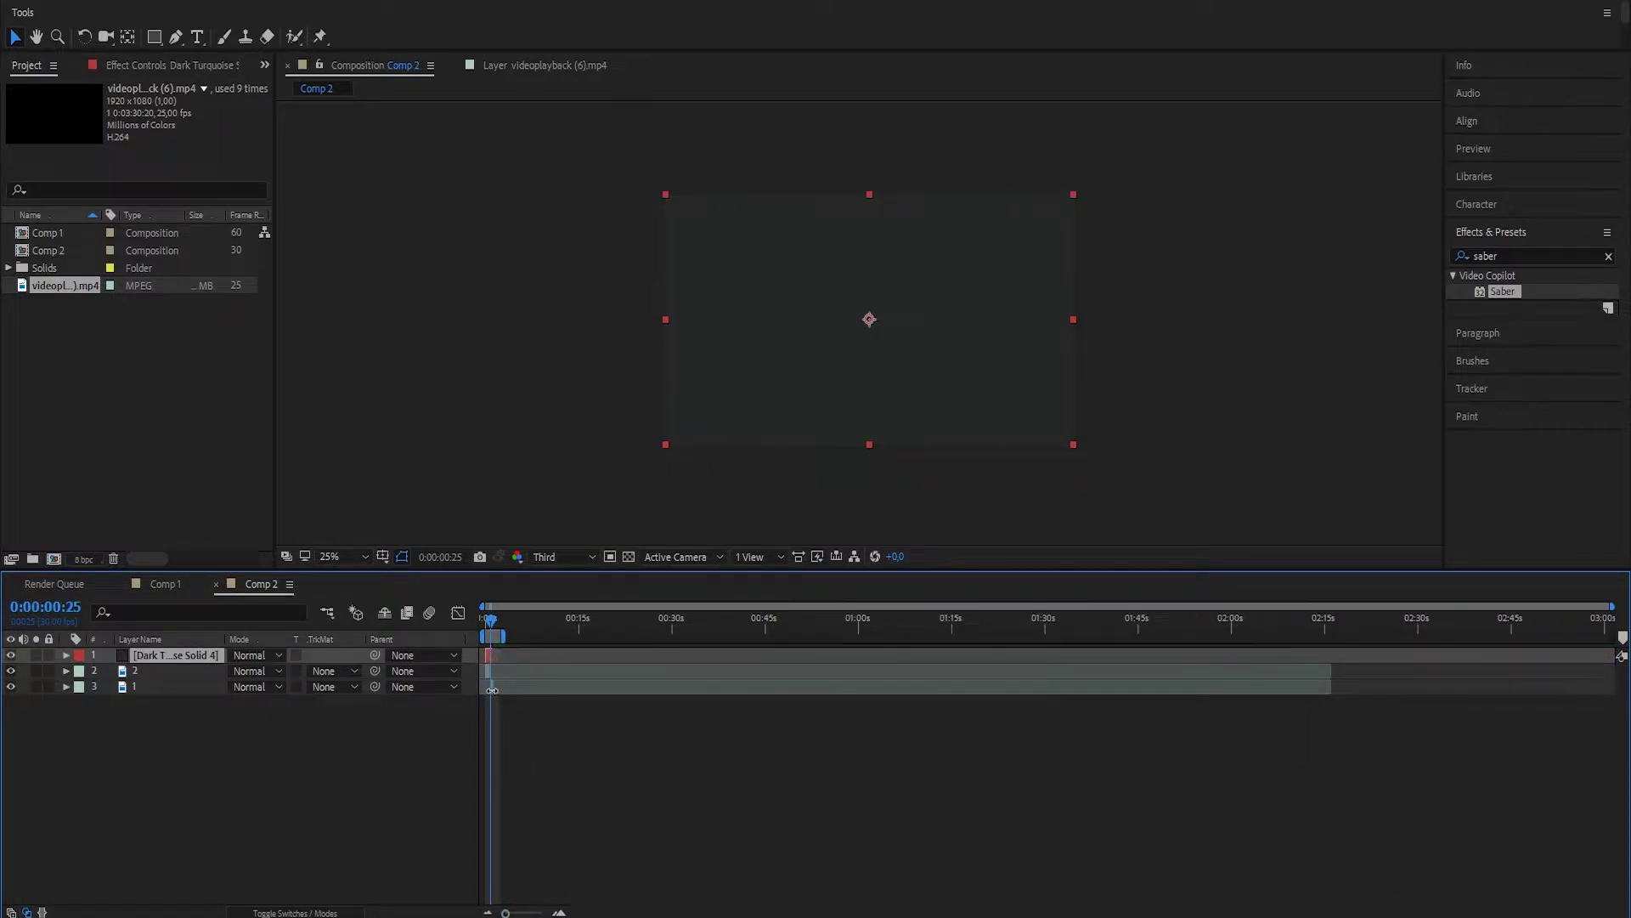
{"action": "left_click_drag", "start_coordinate": [505, 913], "coordinate": [558, 912]}
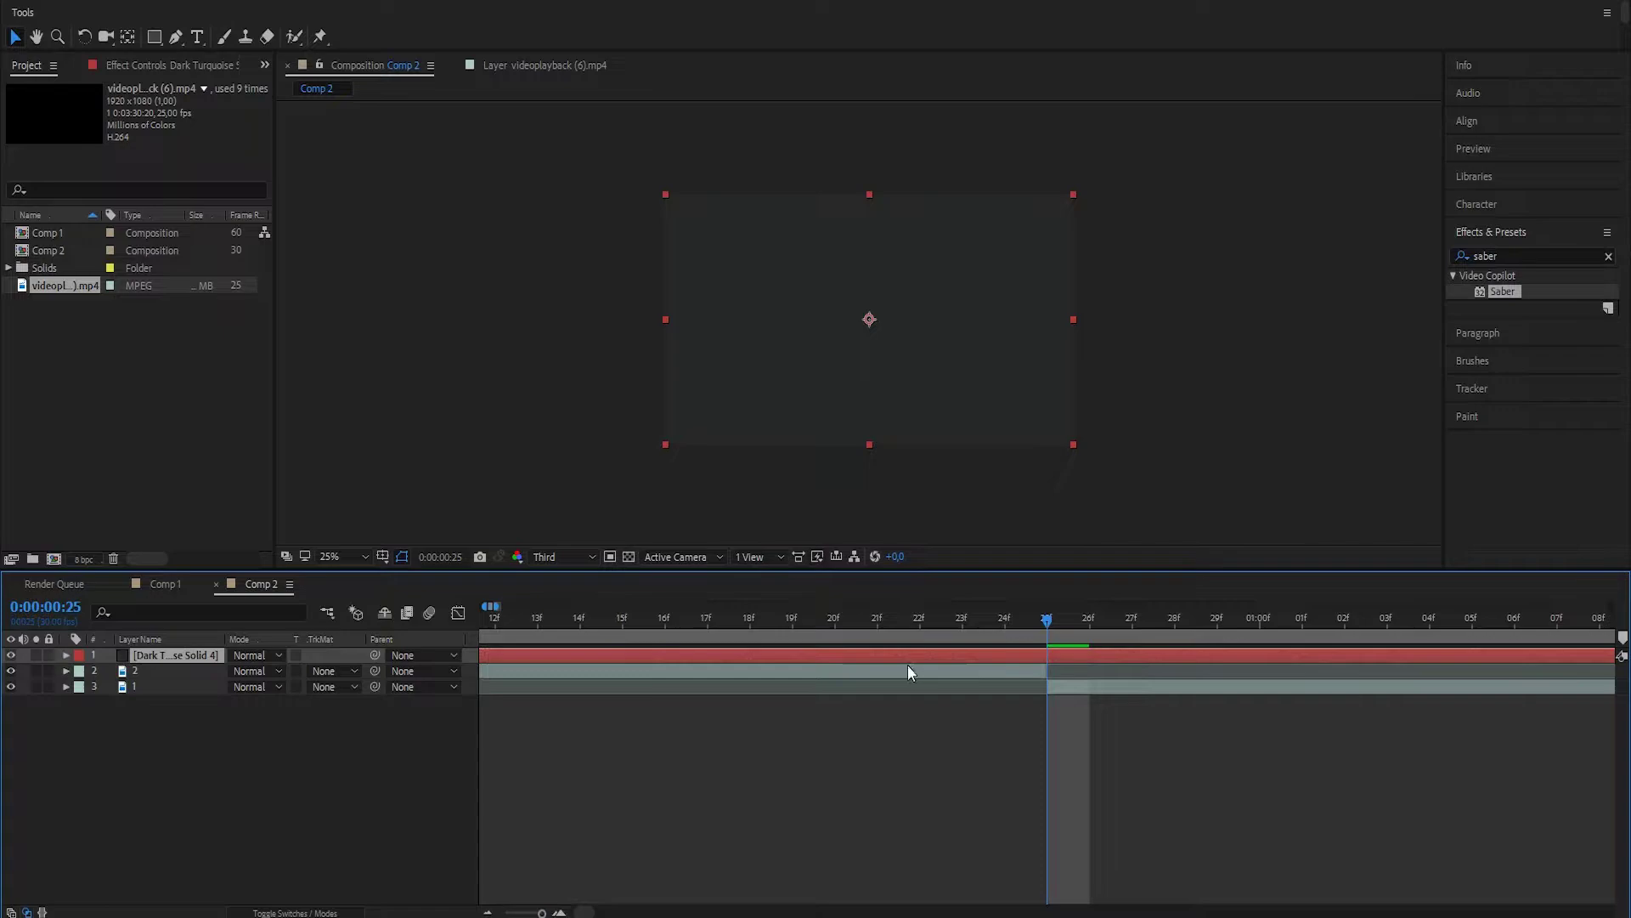
Apply Saber to the solid with the Fire preset and Glow Intensity 54%.
{"action": "left_click", "coordinate": [884, 669]}
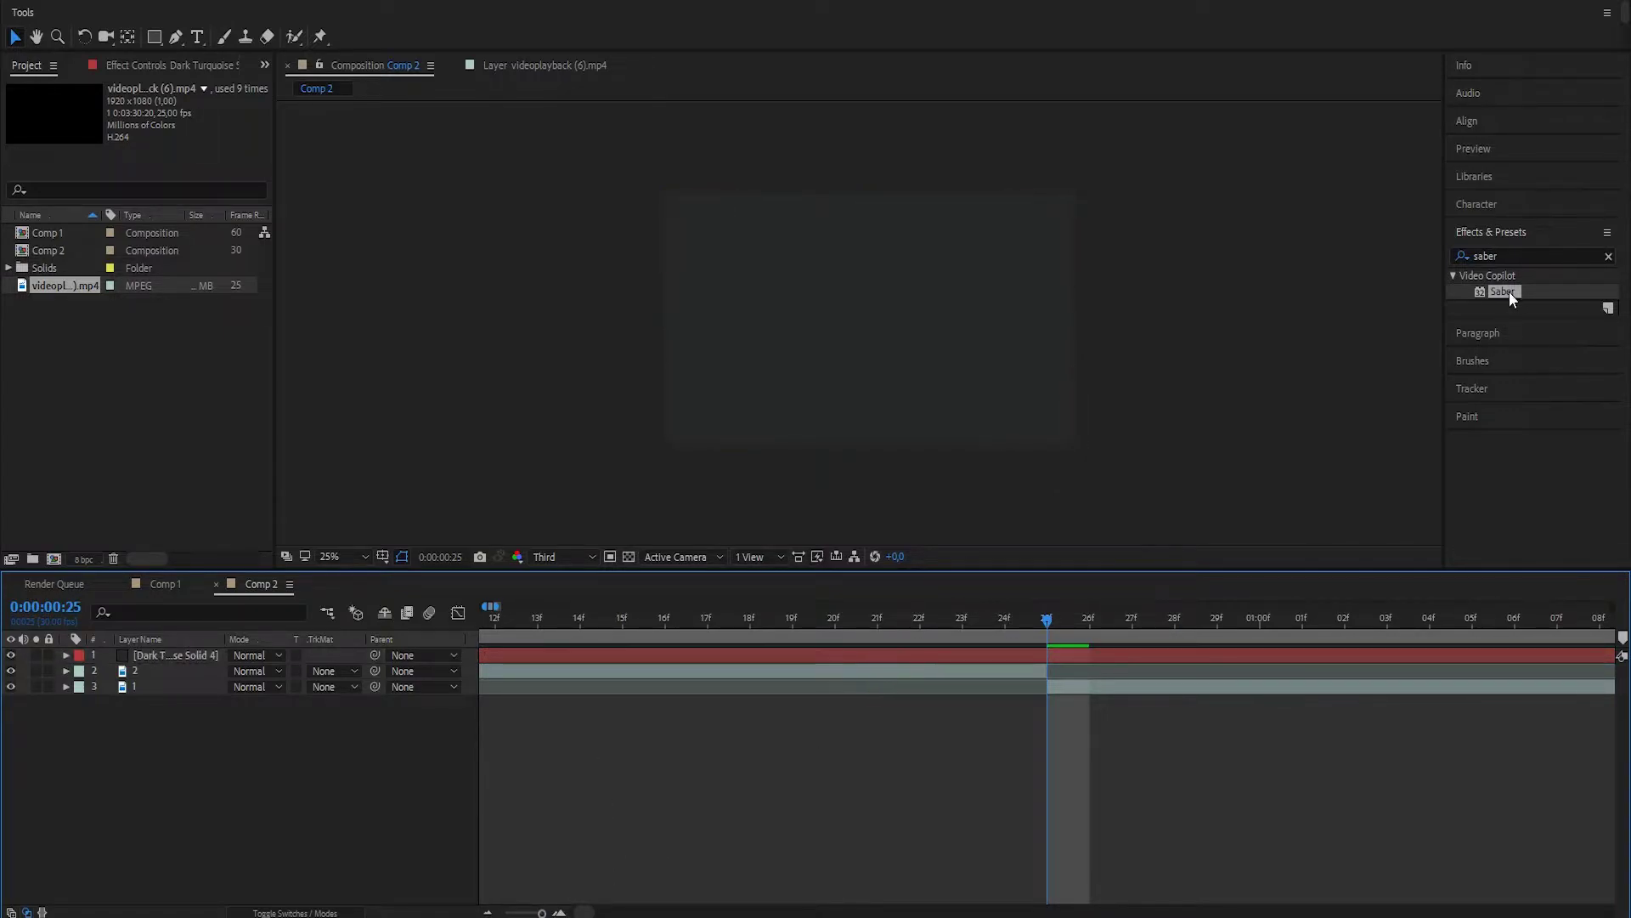
{"action": "left_click_drag", "start_coordinate": [1510, 291], "coordinate": [925, 324]}
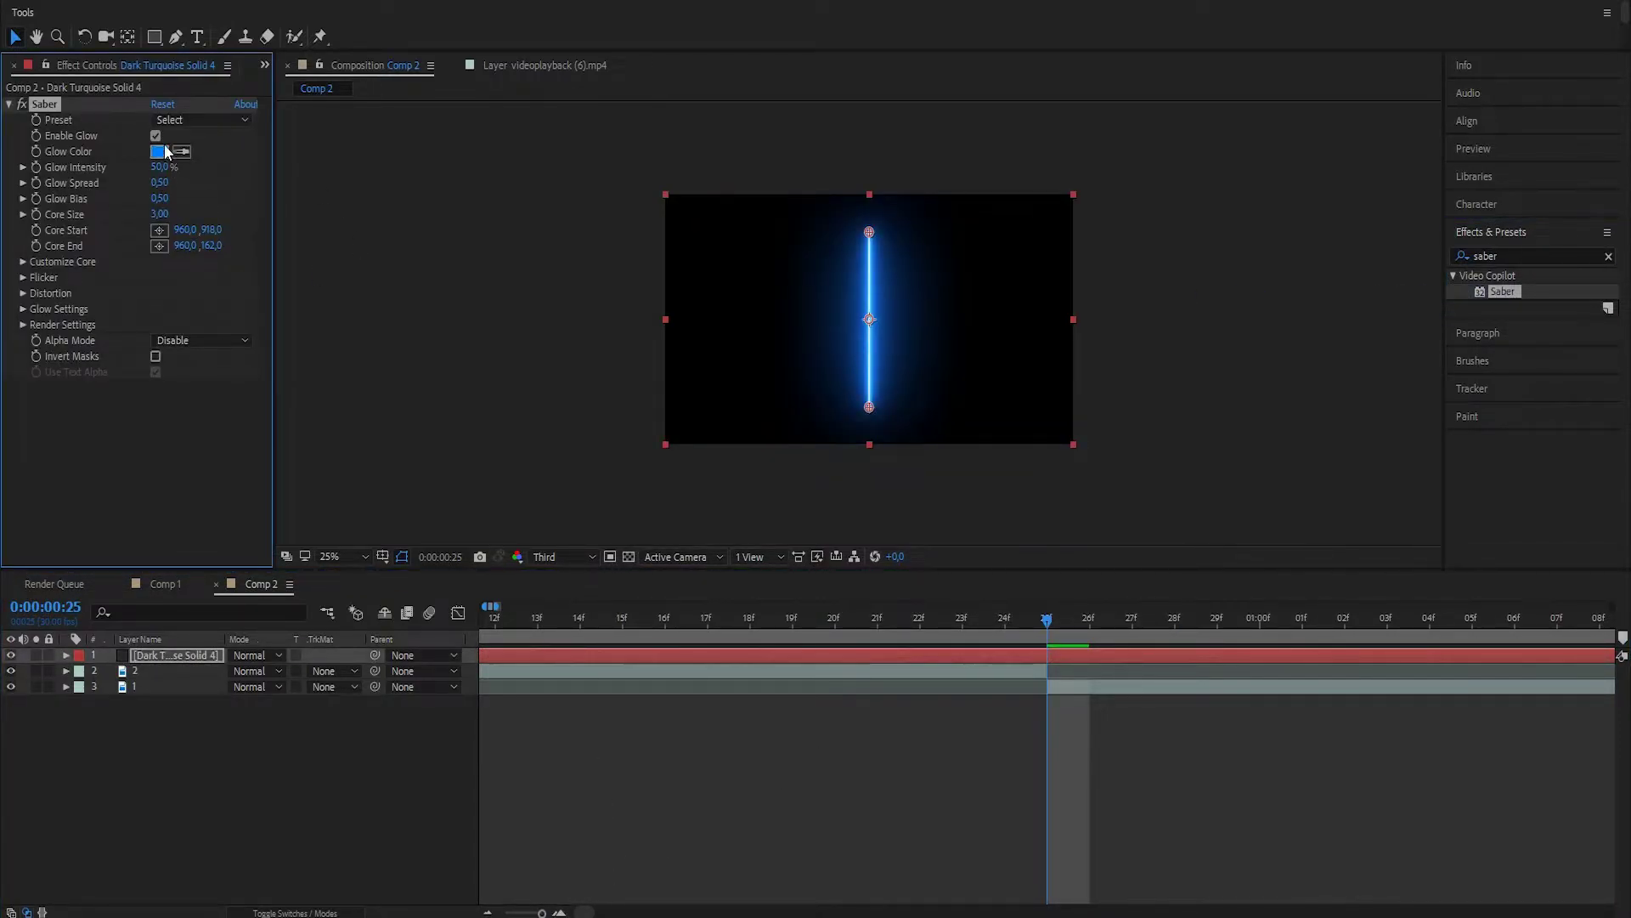
{"action": "left_click", "coordinate": [204, 120]}
{"action": "left_click", "coordinate": [269, 169]}
{"action": "left_click", "coordinate": [170, 451]}
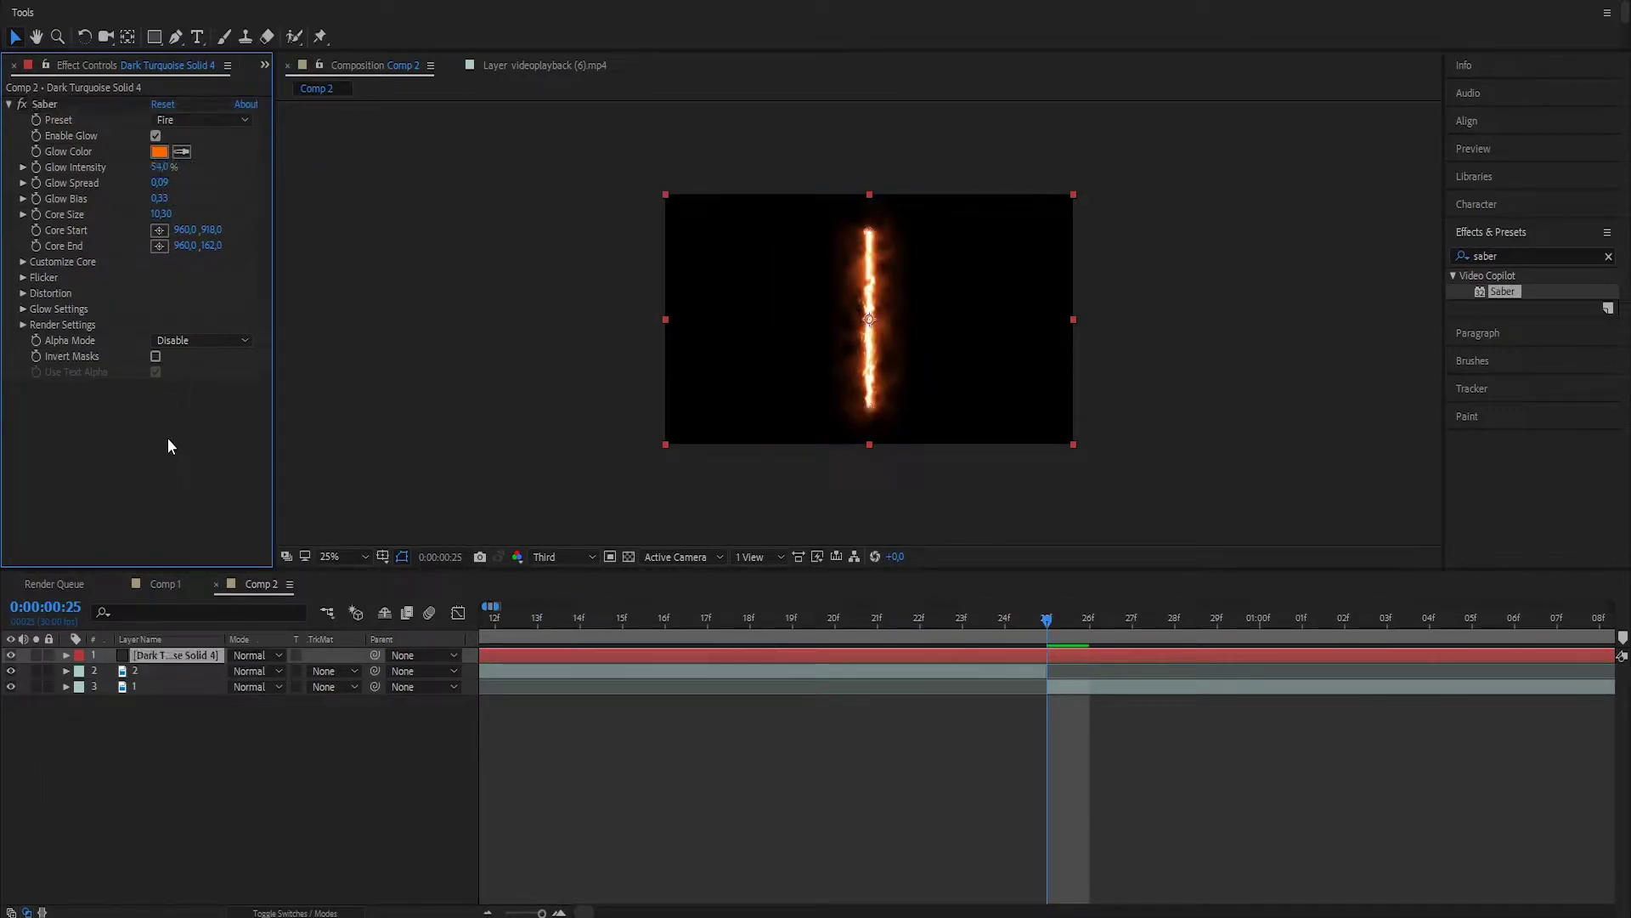
Set Composite Settings to Transparent, Alpha Mode to Mask Glow, and Core Type to Layer Masks.
{"action": "left_click", "coordinate": [23, 324]}
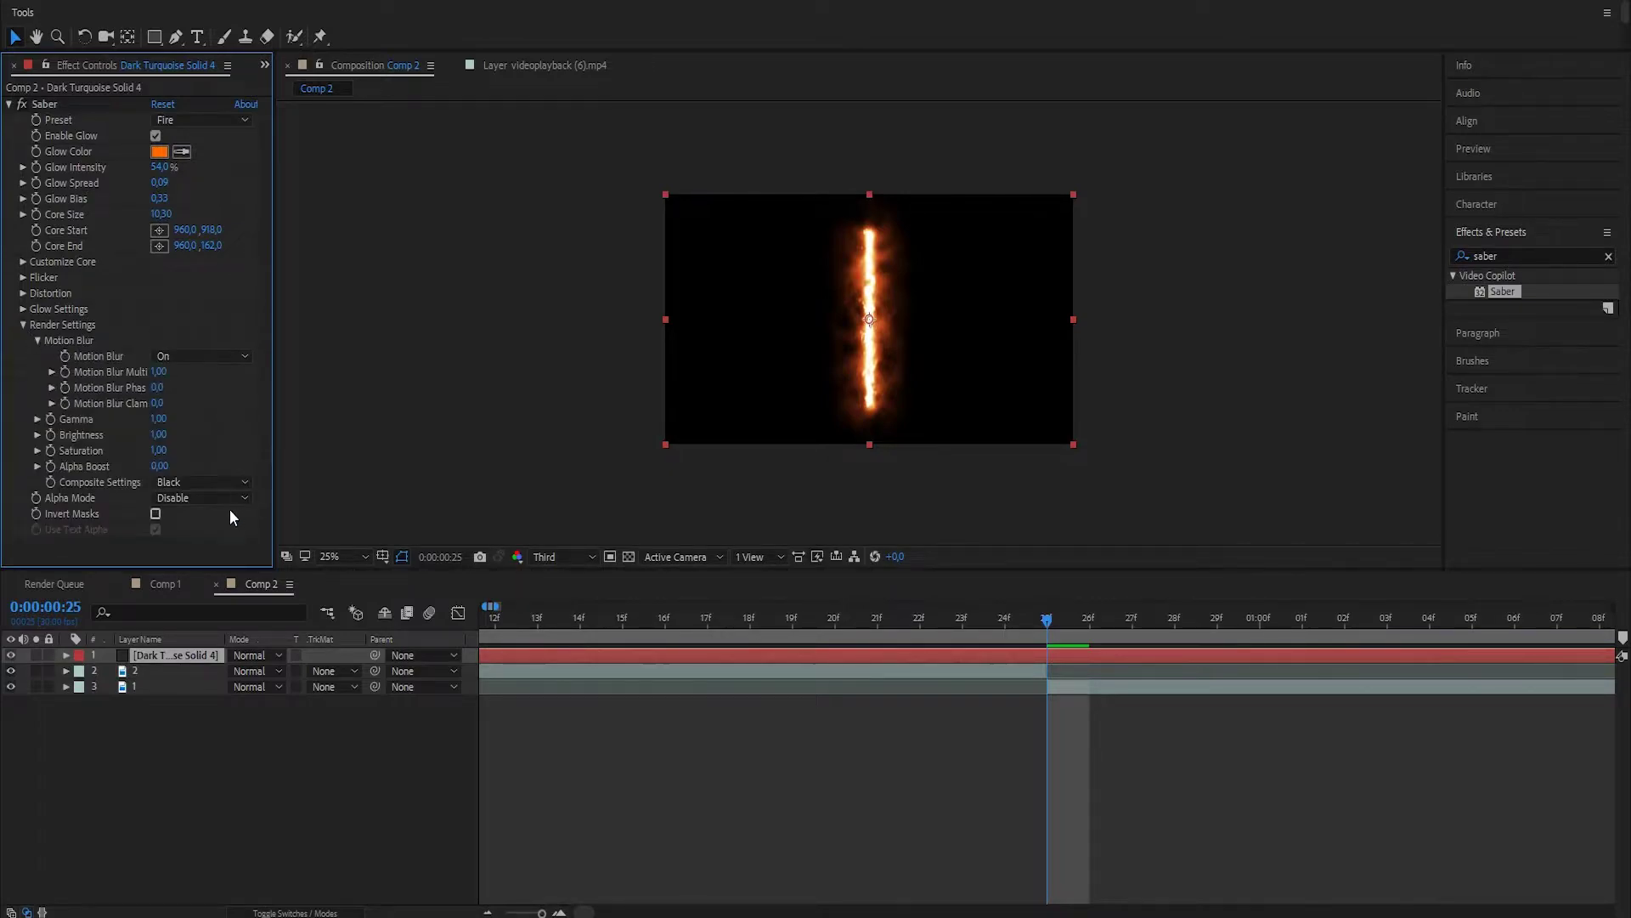
{"action": "left_click", "coordinate": [201, 481]}
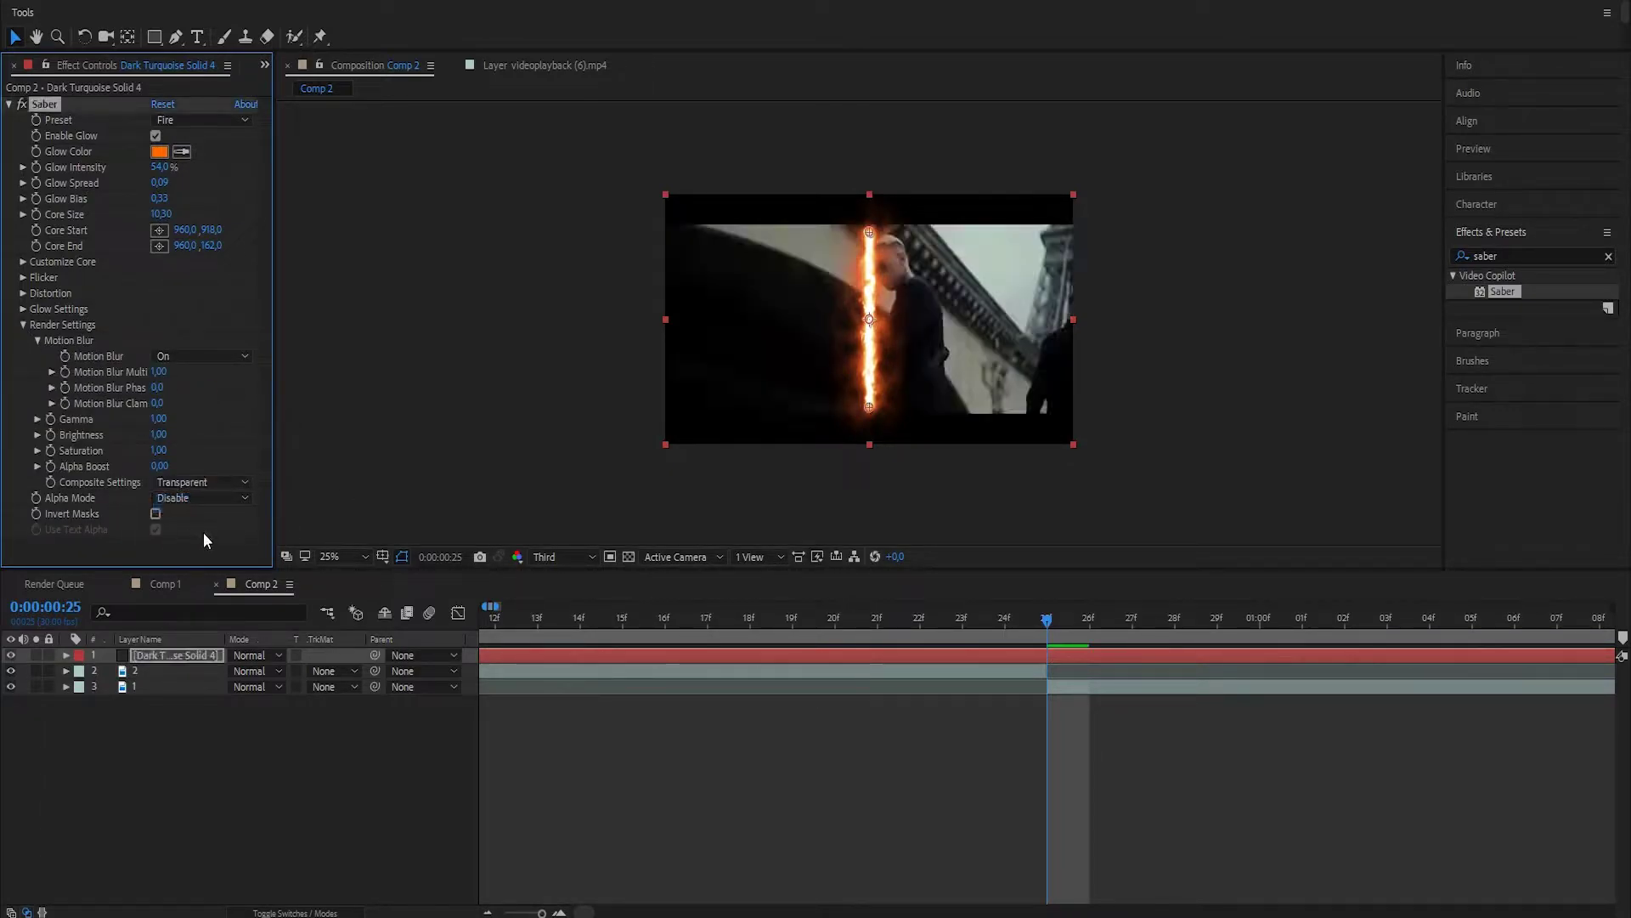
{"action": "left_click", "coordinate": [202, 497]}
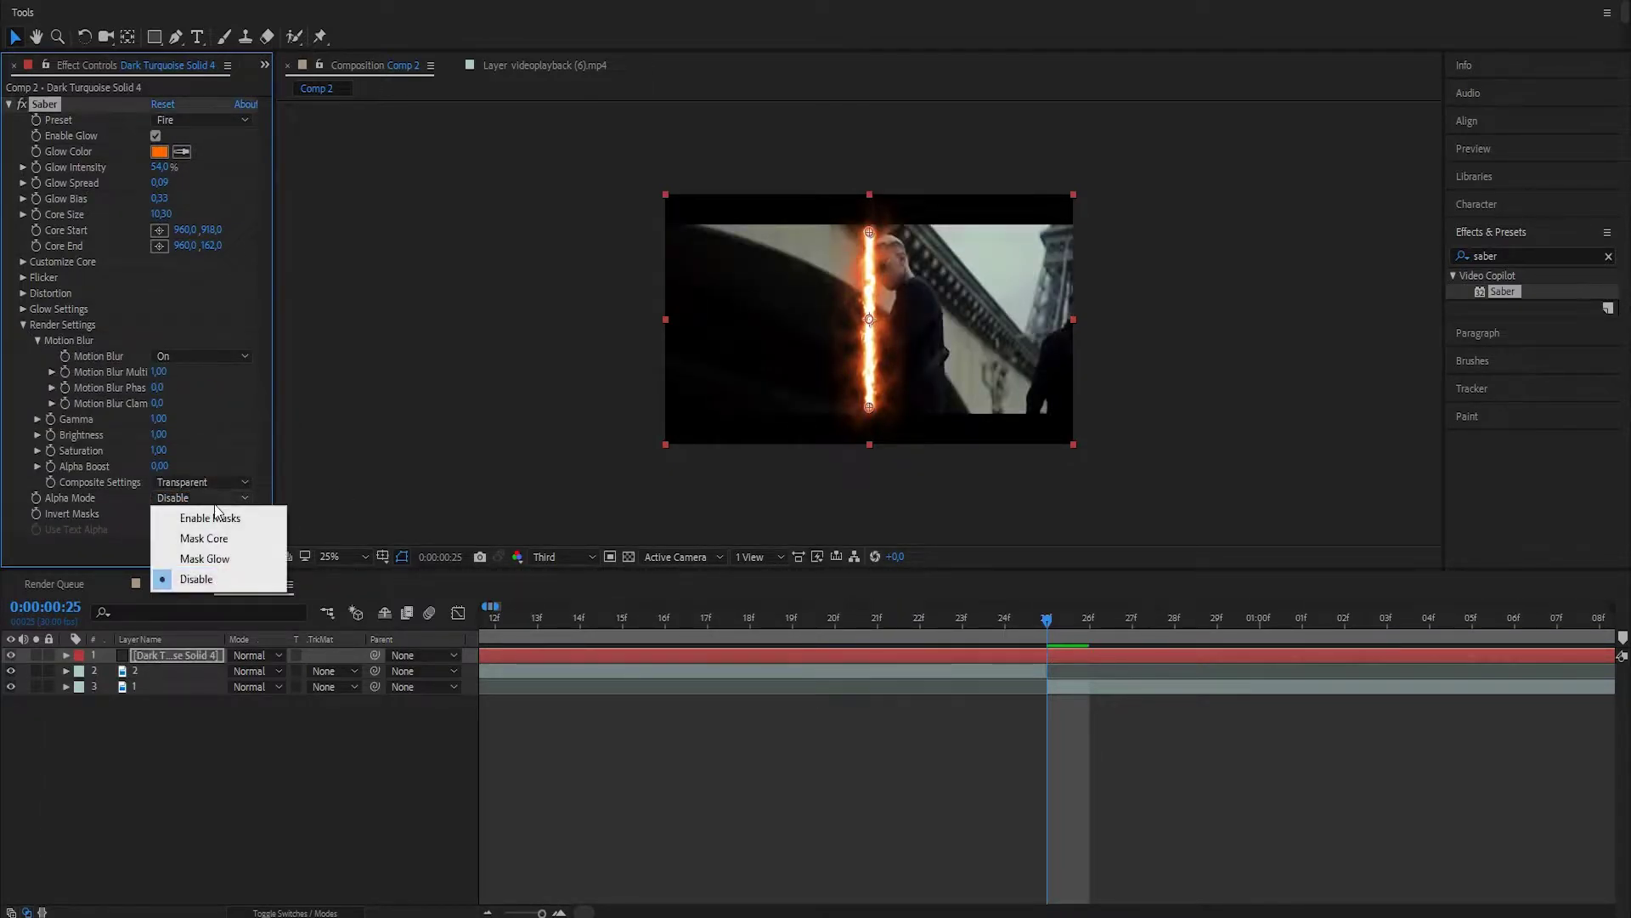
{"action": "left_click", "coordinate": [237, 559]}
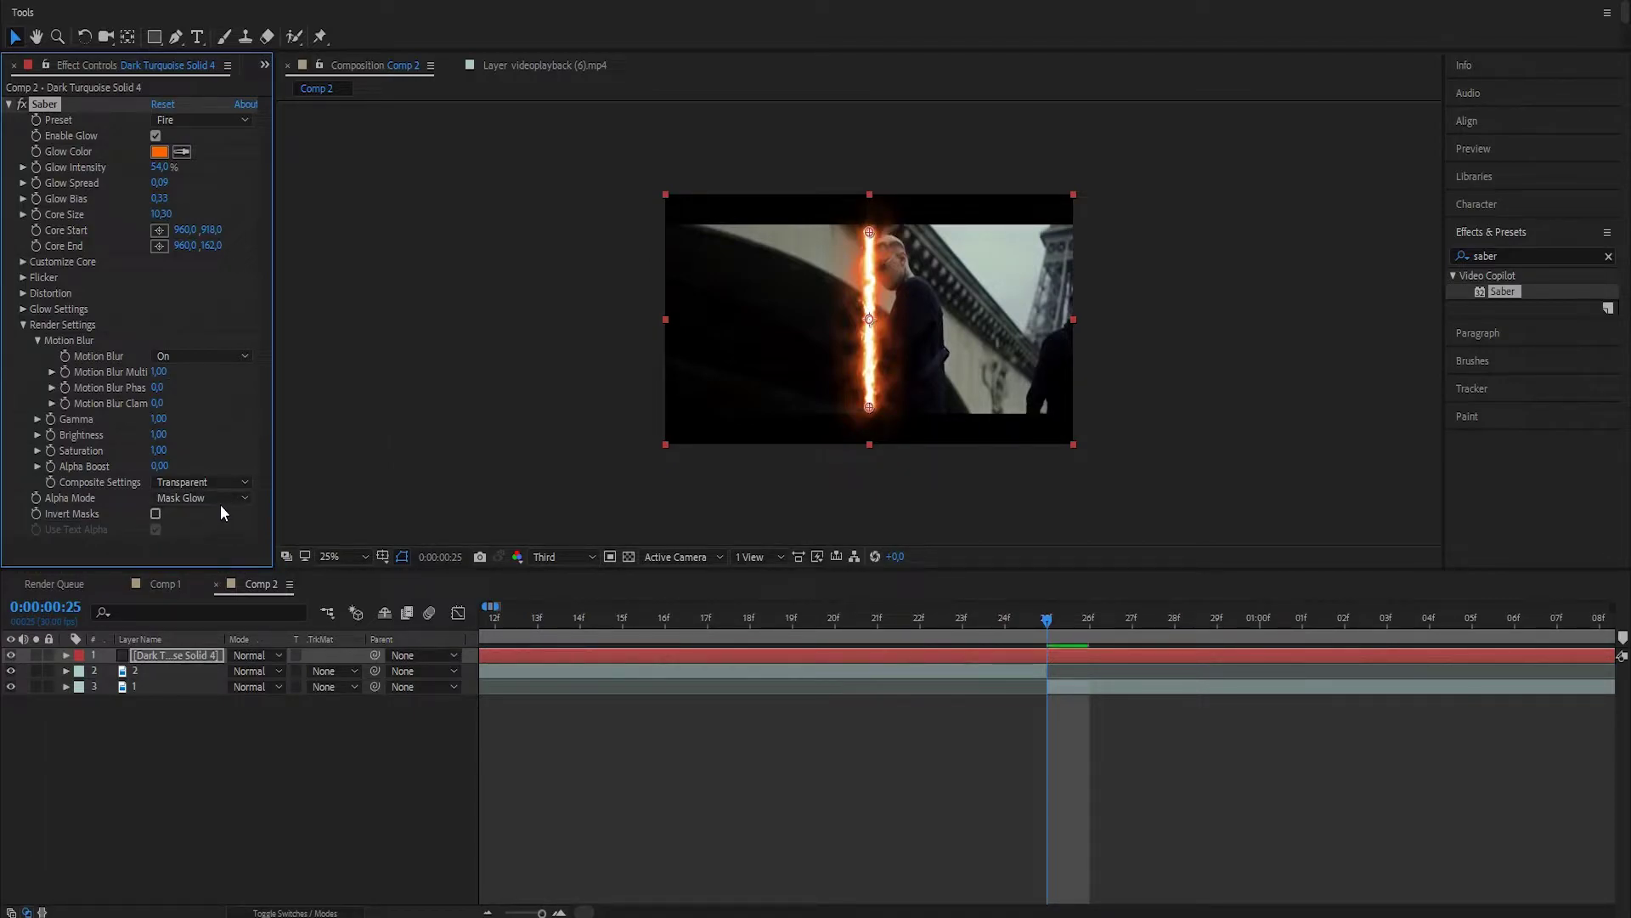
{"action": "left_click", "coordinate": [21, 261]}
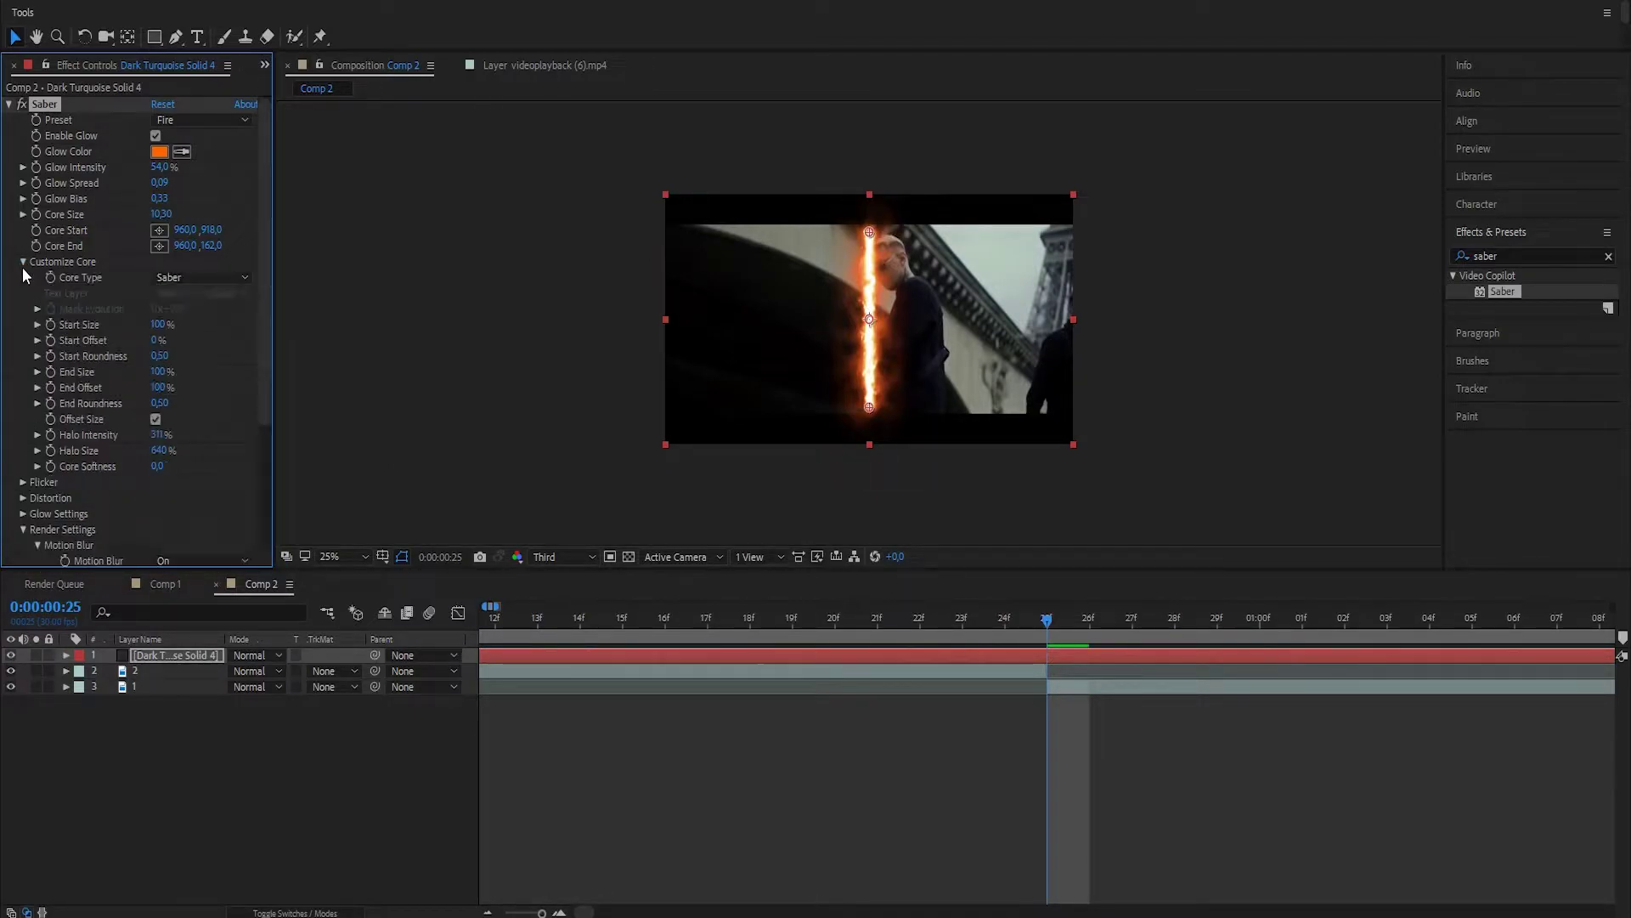
{"action": "left_click", "coordinate": [200, 277]}
{"action": "left_click", "coordinate": [203, 313]}
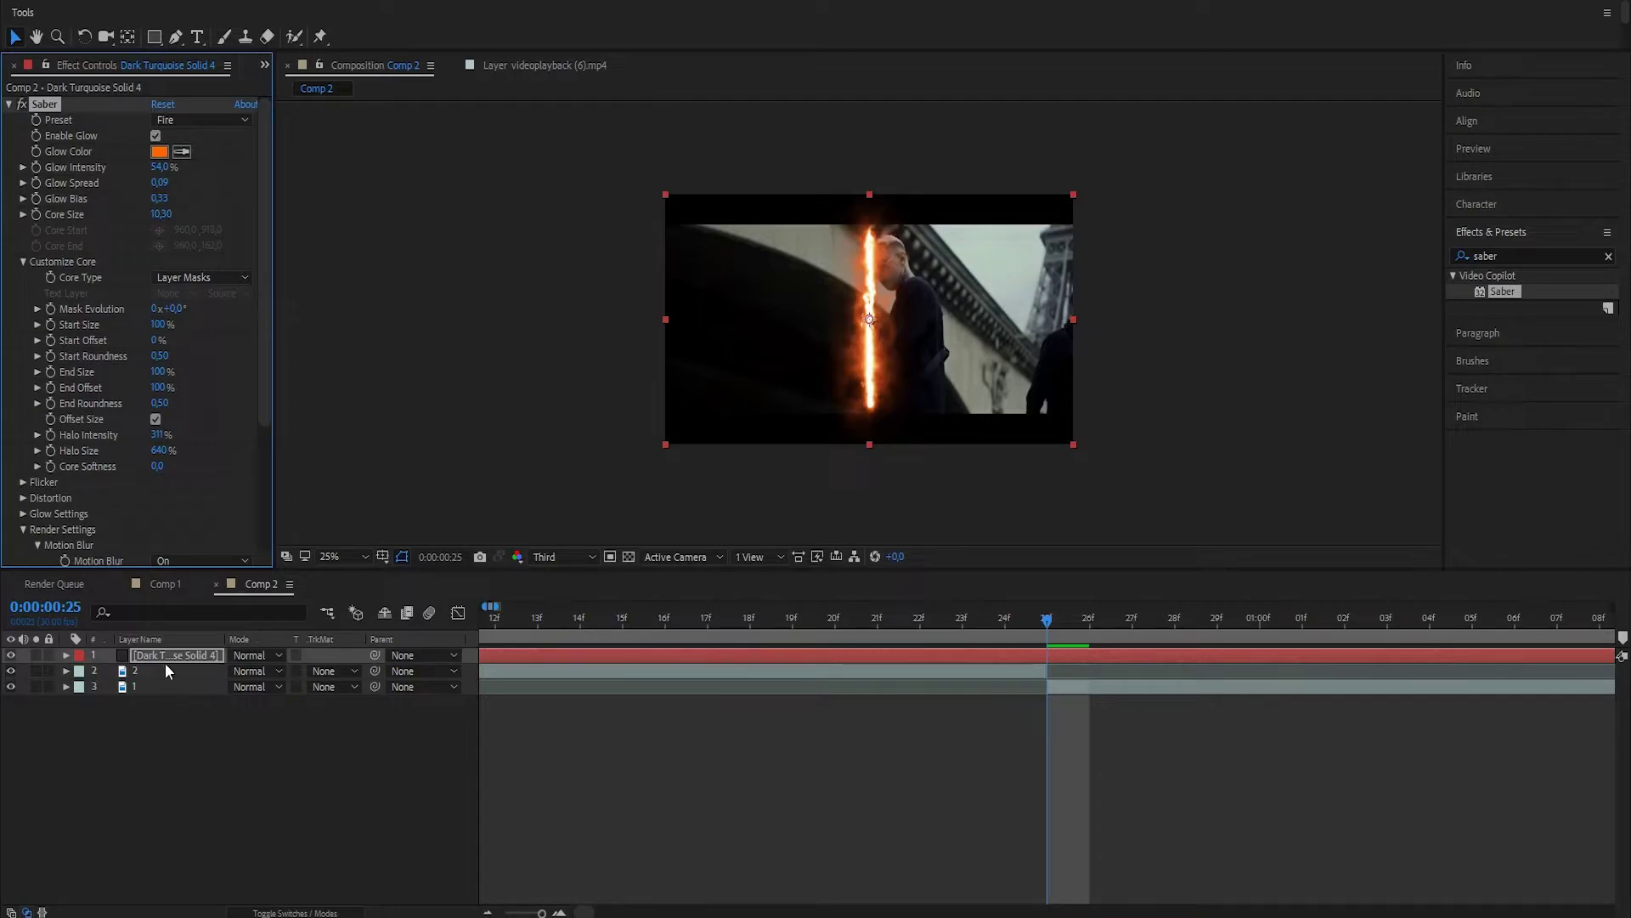
Draw a small mask on the solid with the Pen tool and keyframe its Mask Path.
{"action": "left_click", "coordinate": [177, 37]}
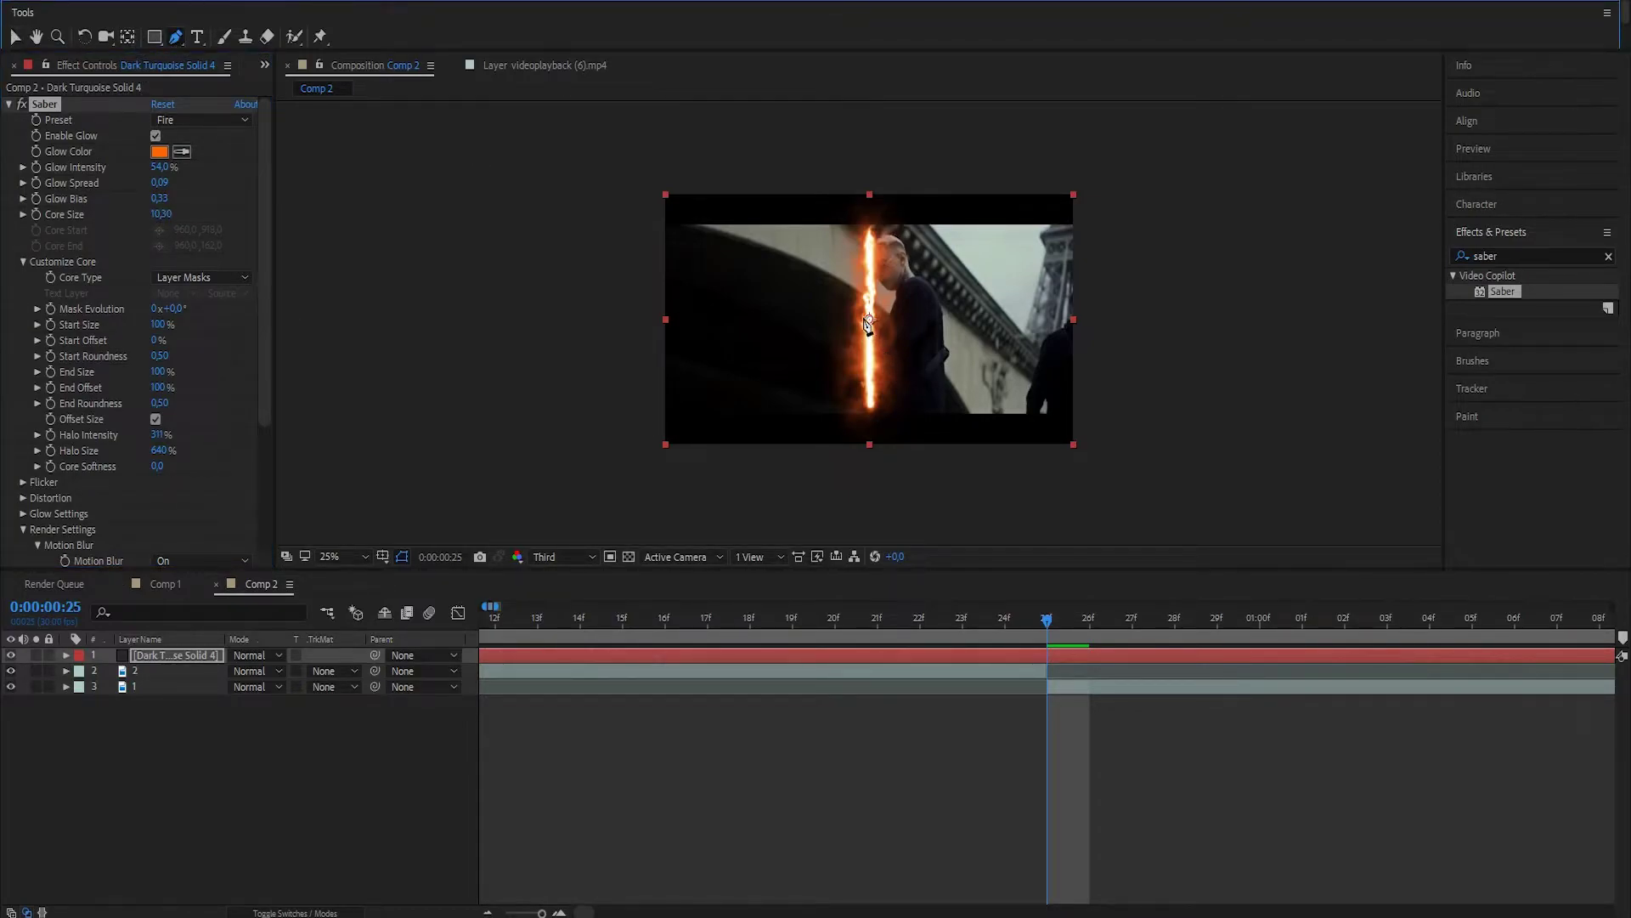
{"action": "left_click", "coordinate": [872, 303]}
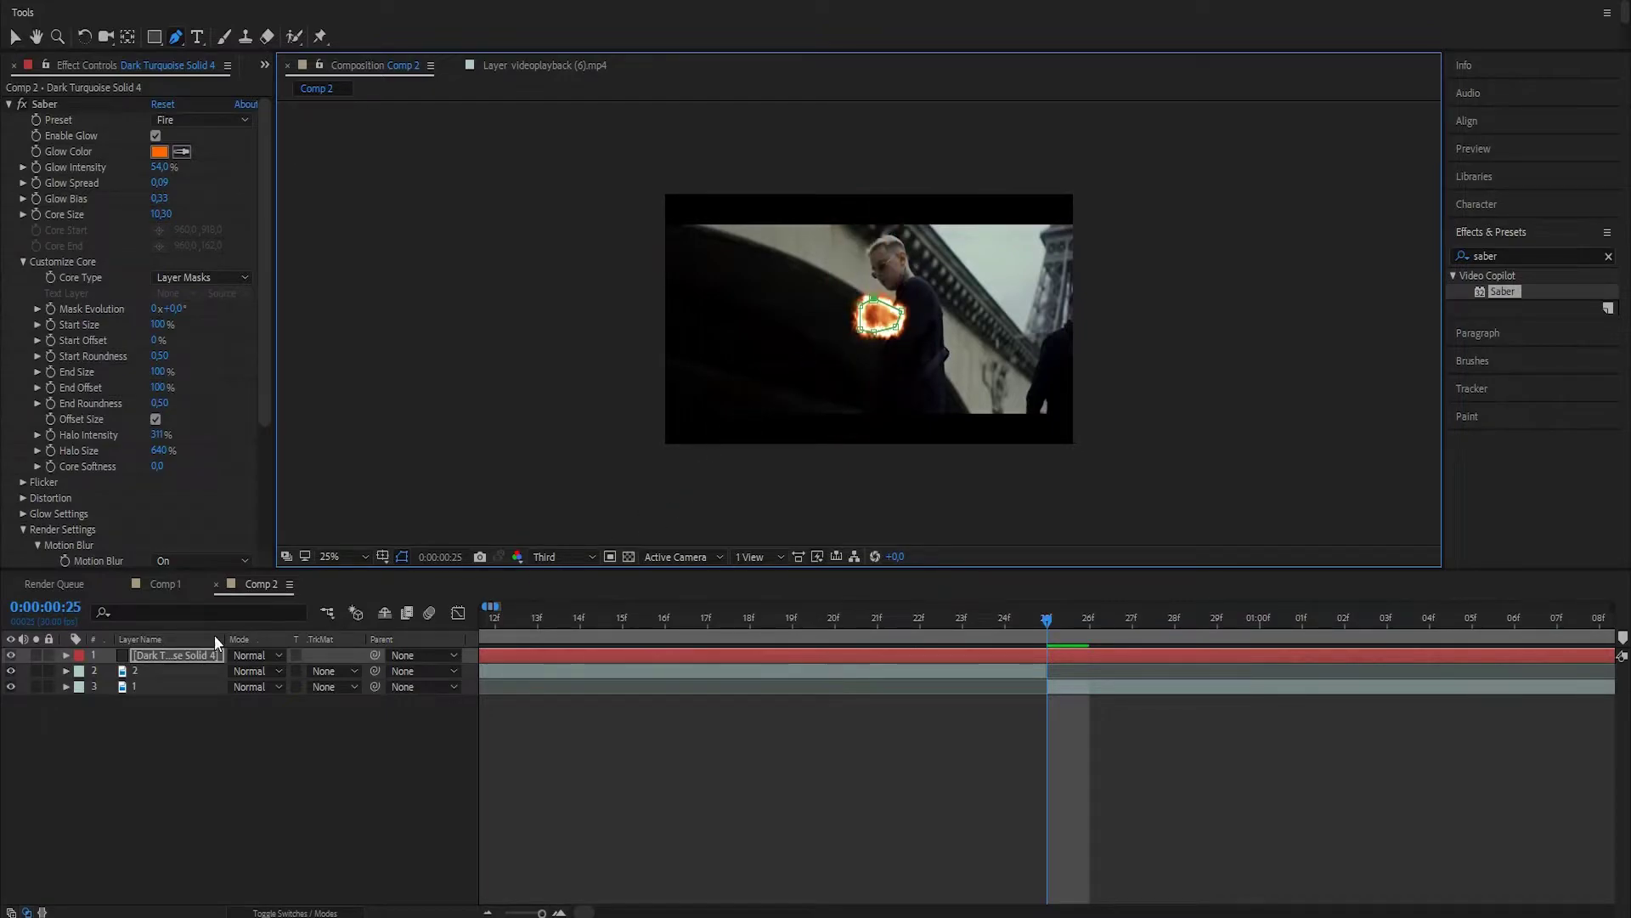
{"action": "key", "text": "m"}
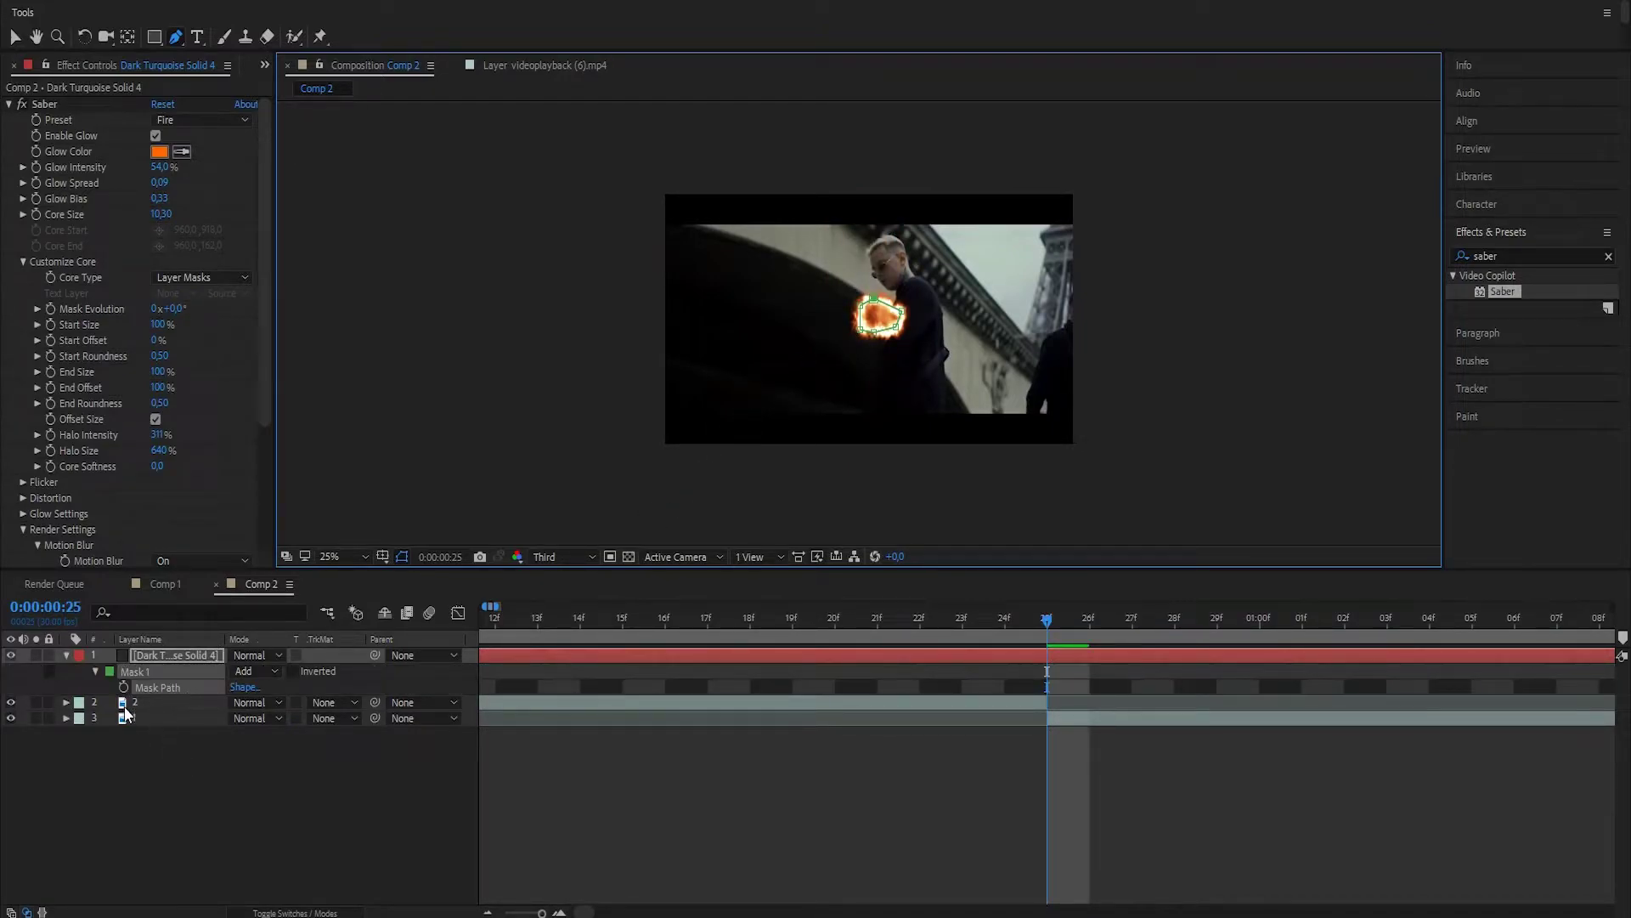
{"action": "key", "text": "alt+shift+m"}
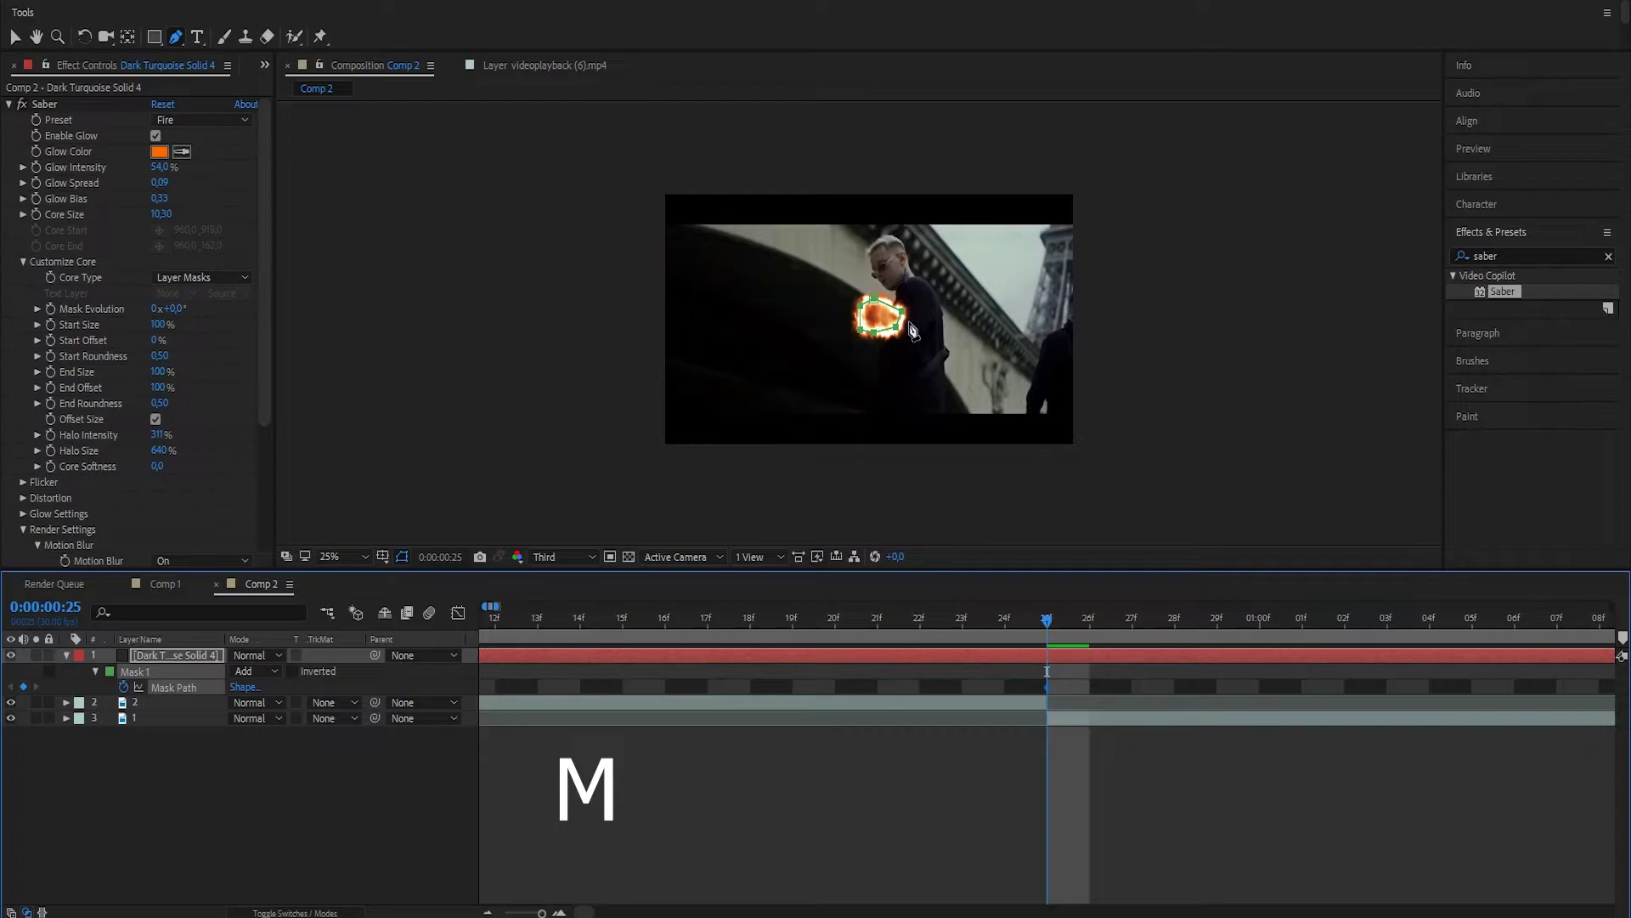
{"action": "scroll", "coordinate": [911, 332], "scroll_direction": "up", "scroll_amount": 1}
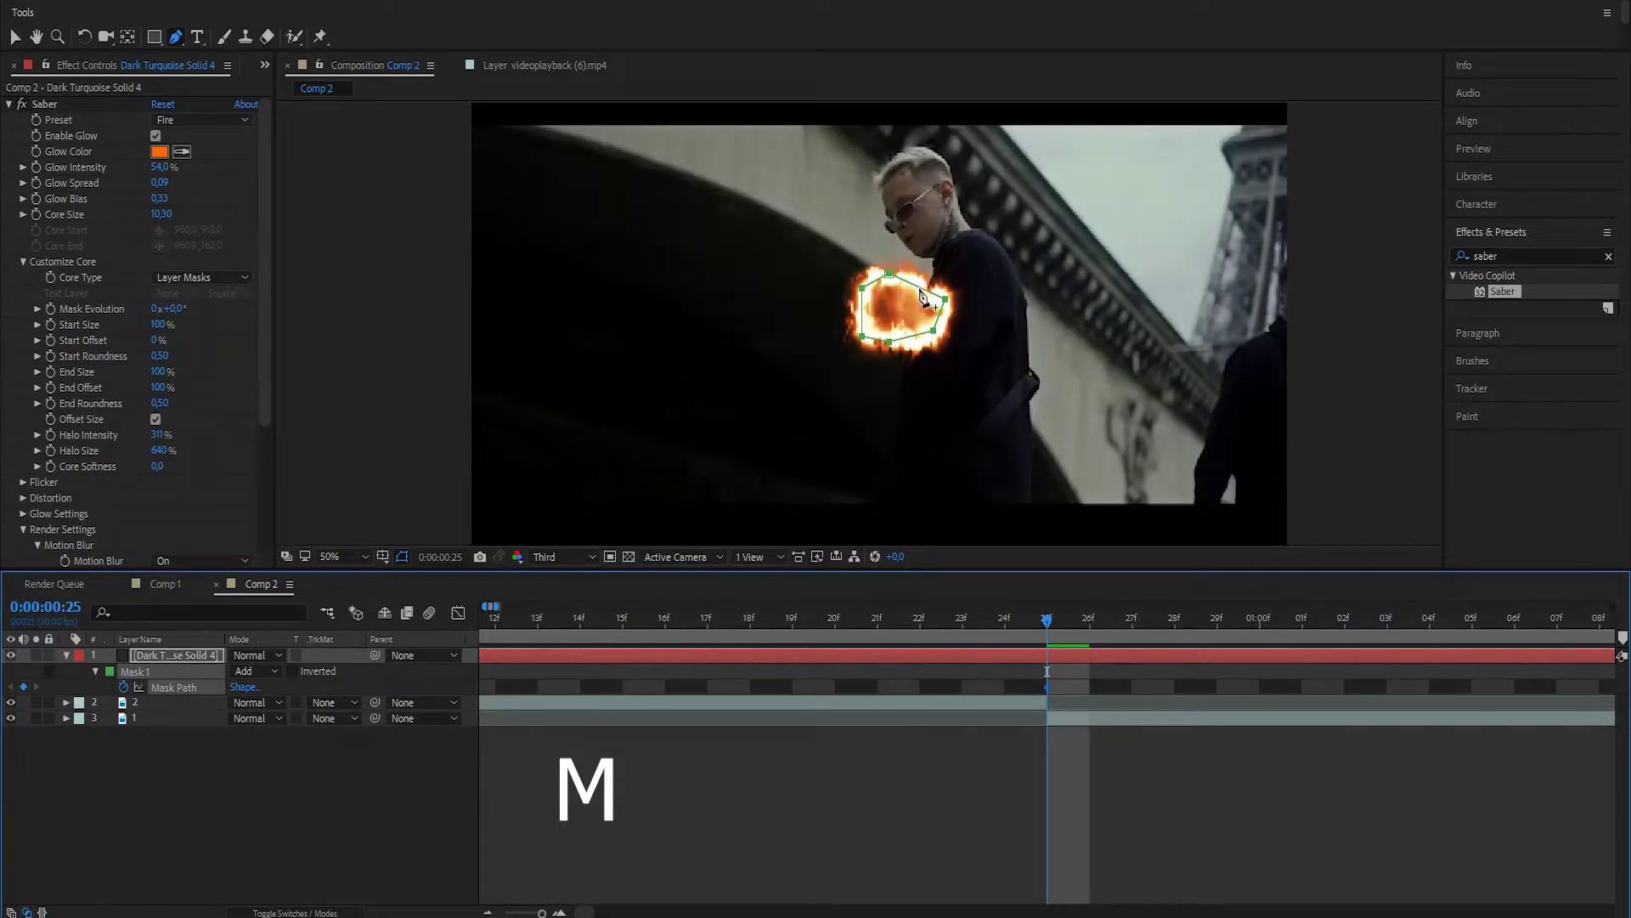
{"action": "left_click", "coordinate": [926, 301]}
{"action": "left_click_drag", "start_coordinate": [921, 290], "coordinate": [952, 263]}
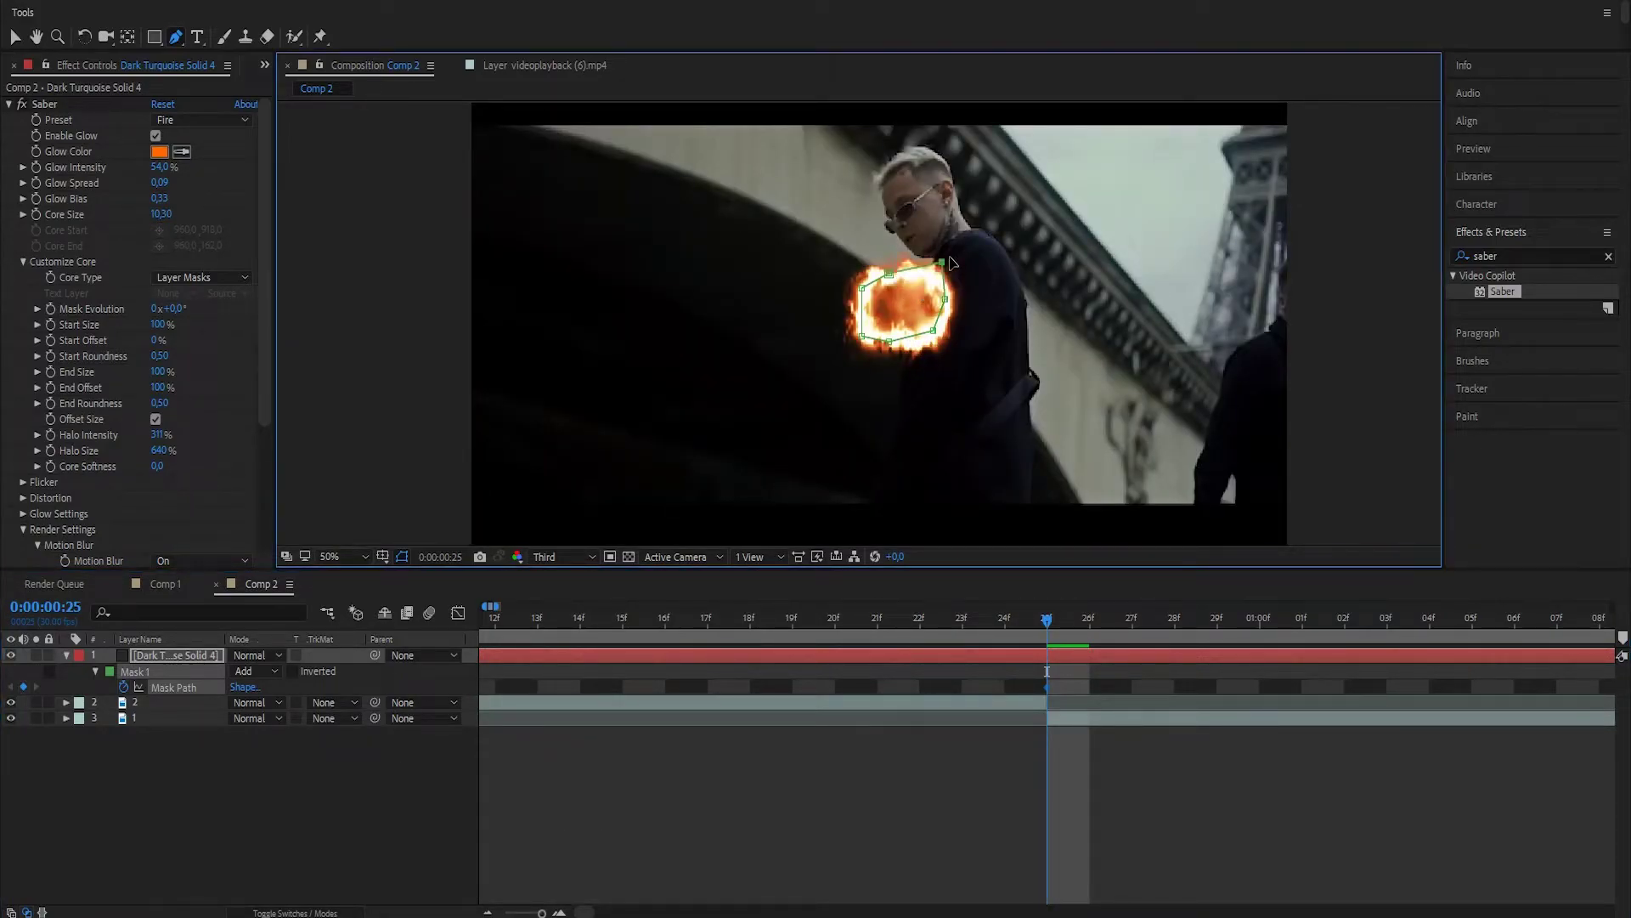
{"action": "key", "text": "ctrl+z"}
Over the next two frames, drag the mask vertices outward to enlarge the ring.
{"action": "key", "text": "Page_Down"}
{"action": "mouse_move", "coordinate": [934, 327]}
{"action": "left_mouse_down"}
{"action": "mouse_move", "coordinate": [952, 362]}
{"action": "mouse_move", "coordinate": [884, 392]}
{"action": "left_mouse_up"}
{"action": "left_click_drag", "start_coordinate": [862, 334], "coordinate": [819, 351]}
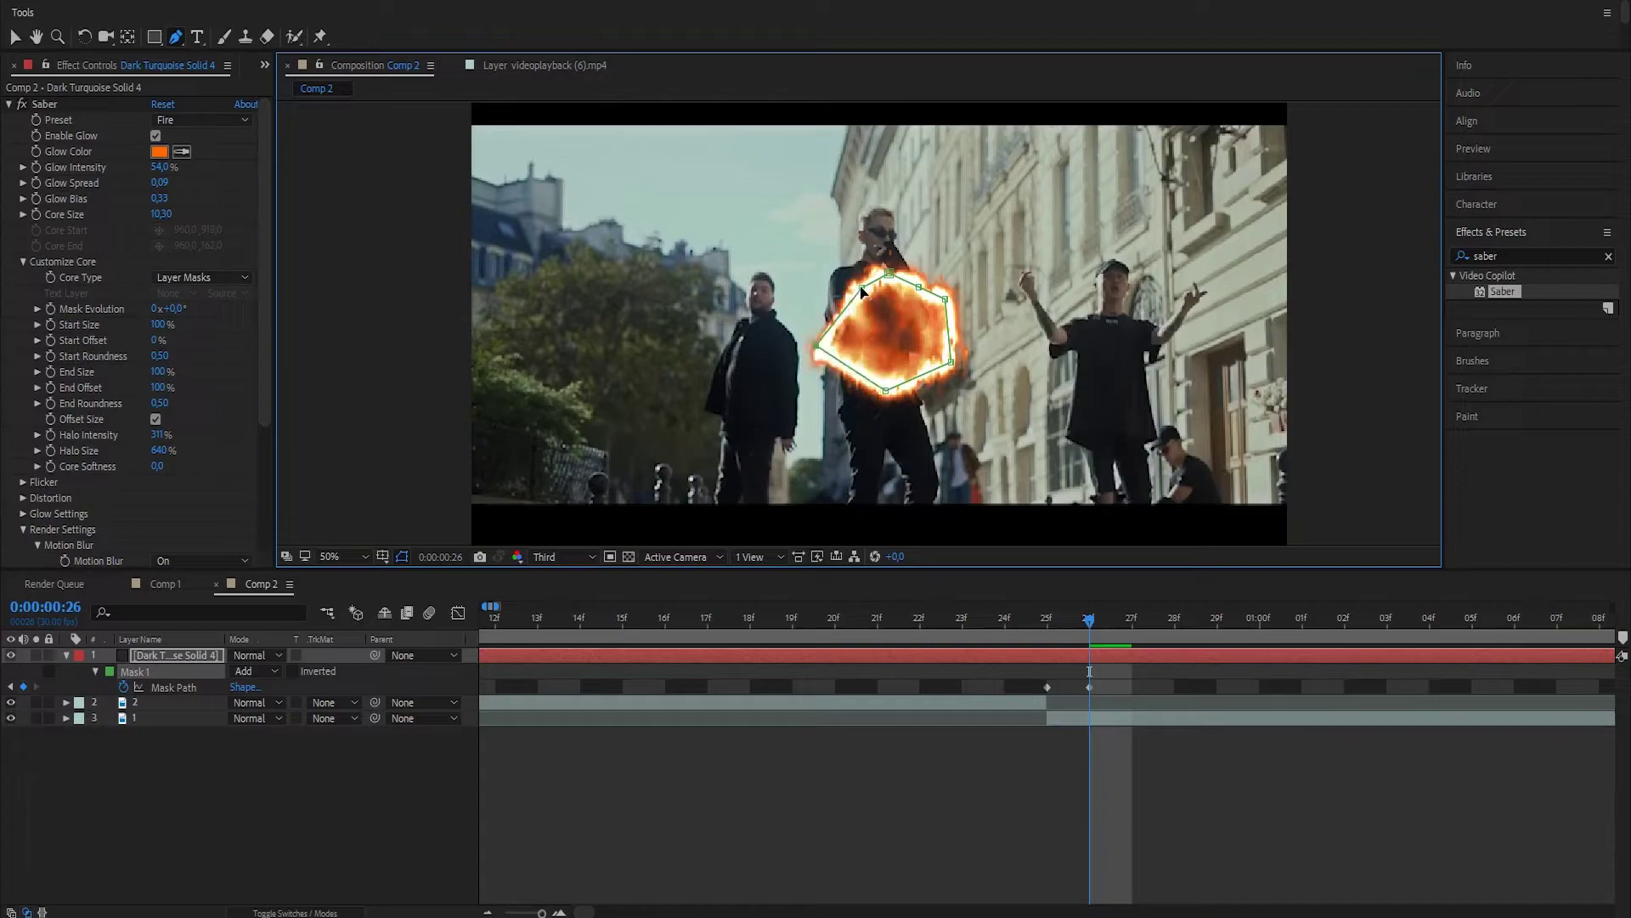
{"action": "mouse_move", "coordinate": [862, 287]}
{"action": "left_mouse_down"}
{"action": "mouse_move", "coordinate": [840, 258]}
{"action": "mouse_move", "coordinate": [906, 234]}
{"action": "mouse_move", "coordinate": [982, 306]}
{"action": "left_mouse_up"}
{"action": "key", "text": "Page_Down"}
{"action": "left_click_drag", "start_coordinate": [823, 344], "coordinate": [772, 312]}
{"action": "mouse_move", "coordinate": [867, 388]}
{"action": "left_mouse_down"}
{"action": "mouse_move", "coordinate": [848, 434]}
{"action": "mouse_move", "coordinate": [931, 446]}
{"action": "left_mouse_up"}
{"action": "left_click_drag", "start_coordinate": [982, 313], "coordinate": [1012, 383]}
{"action": "left_click_drag", "start_coordinate": [905, 235], "coordinate": [975, 224]}
{"action": "left_click_drag", "start_coordinate": [840, 258], "coordinate": [892, 195]}
{"action": "left_click_drag", "start_coordinate": [791, 290], "coordinate": [741, 284]}
{"action": "left_click_drag", "start_coordinate": [765, 370], "coordinate": [733, 342]}
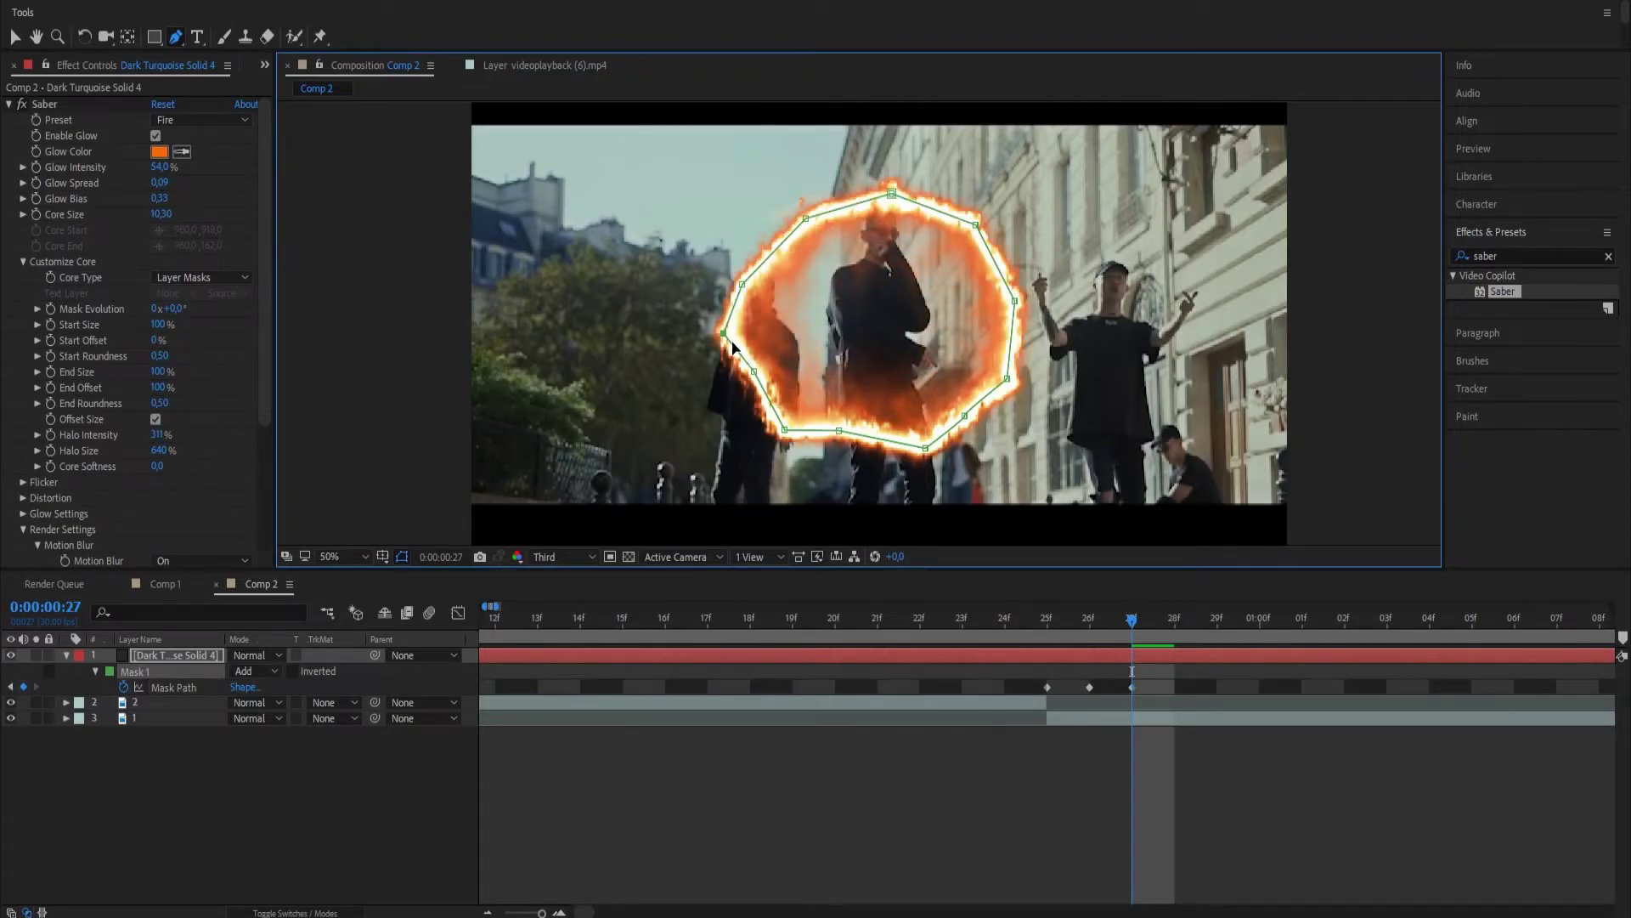
Across two more frames, push the mask points further out on all sides.
{"action": "key", "text": "Page_Down"}
{"action": "left_click_drag", "start_coordinate": [975, 222], "coordinate": [1007, 204]}
{"action": "left_click_drag", "start_coordinate": [1012, 345], "coordinate": [1045, 383]}
{"action": "left_click_drag", "start_coordinate": [892, 440], "coordinate": [919, 497]}
{"action": "left_click_drag", "start_coordinate": [765, 396], "coordinate": [694, 409]}
{"action": "left_click_drag", "start_coordinate": [752, 273], "coordinate": [689, 306]}
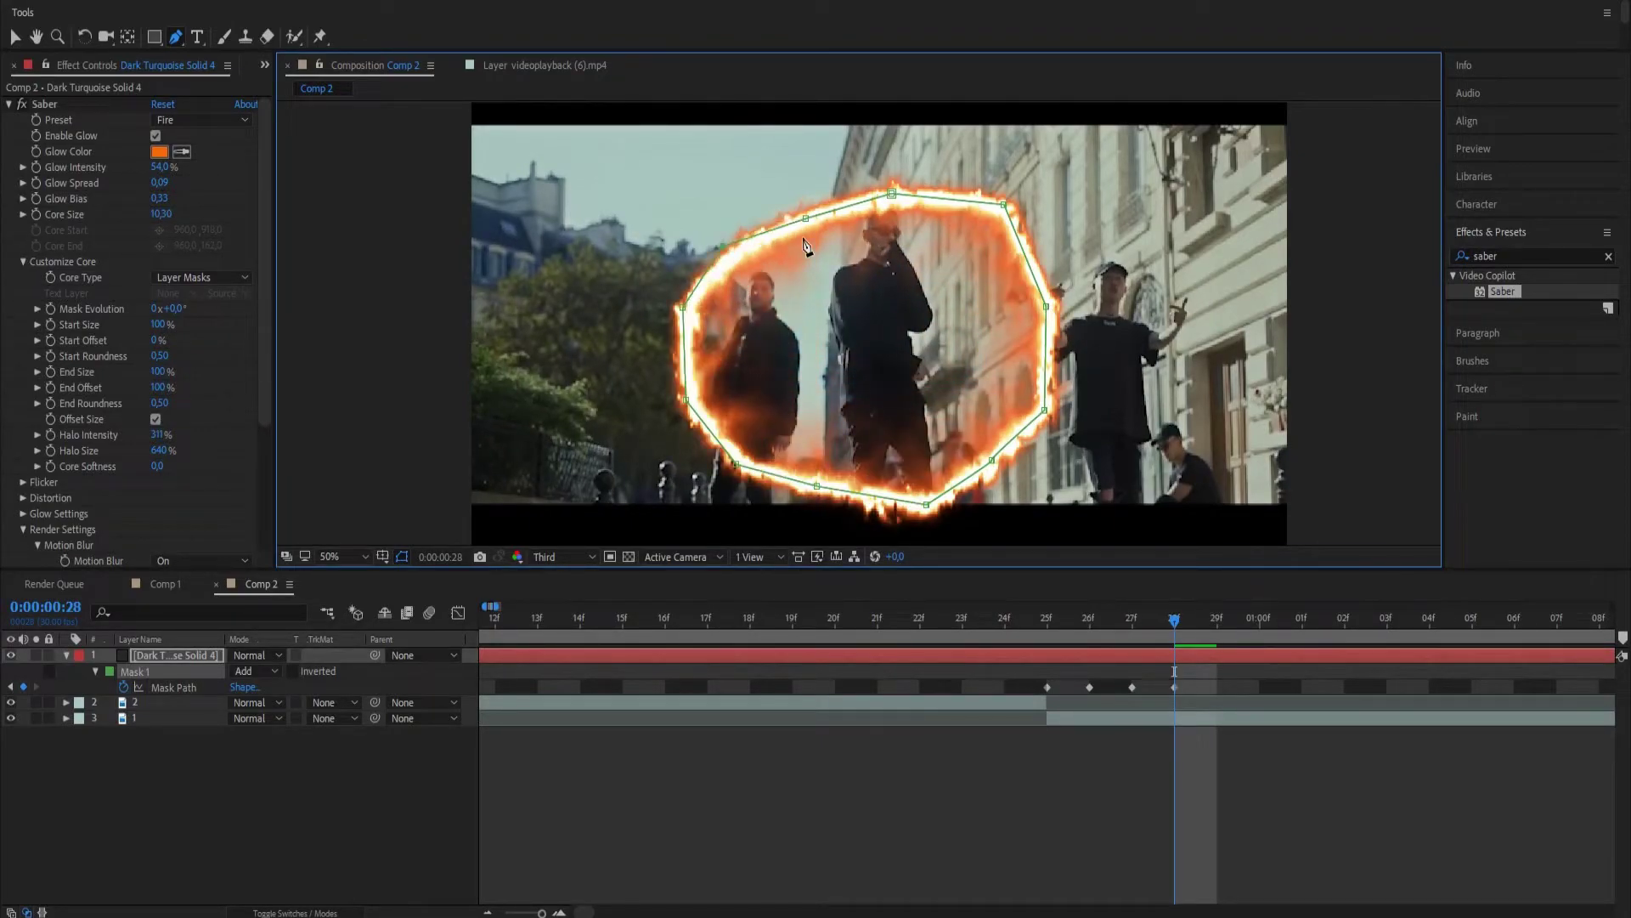
{"action": "left_click_drag", "start_coordinate": [806, 246], "coordinate": [815, 204]}
{"action": "left_click", "coordinate": [139, 764]}
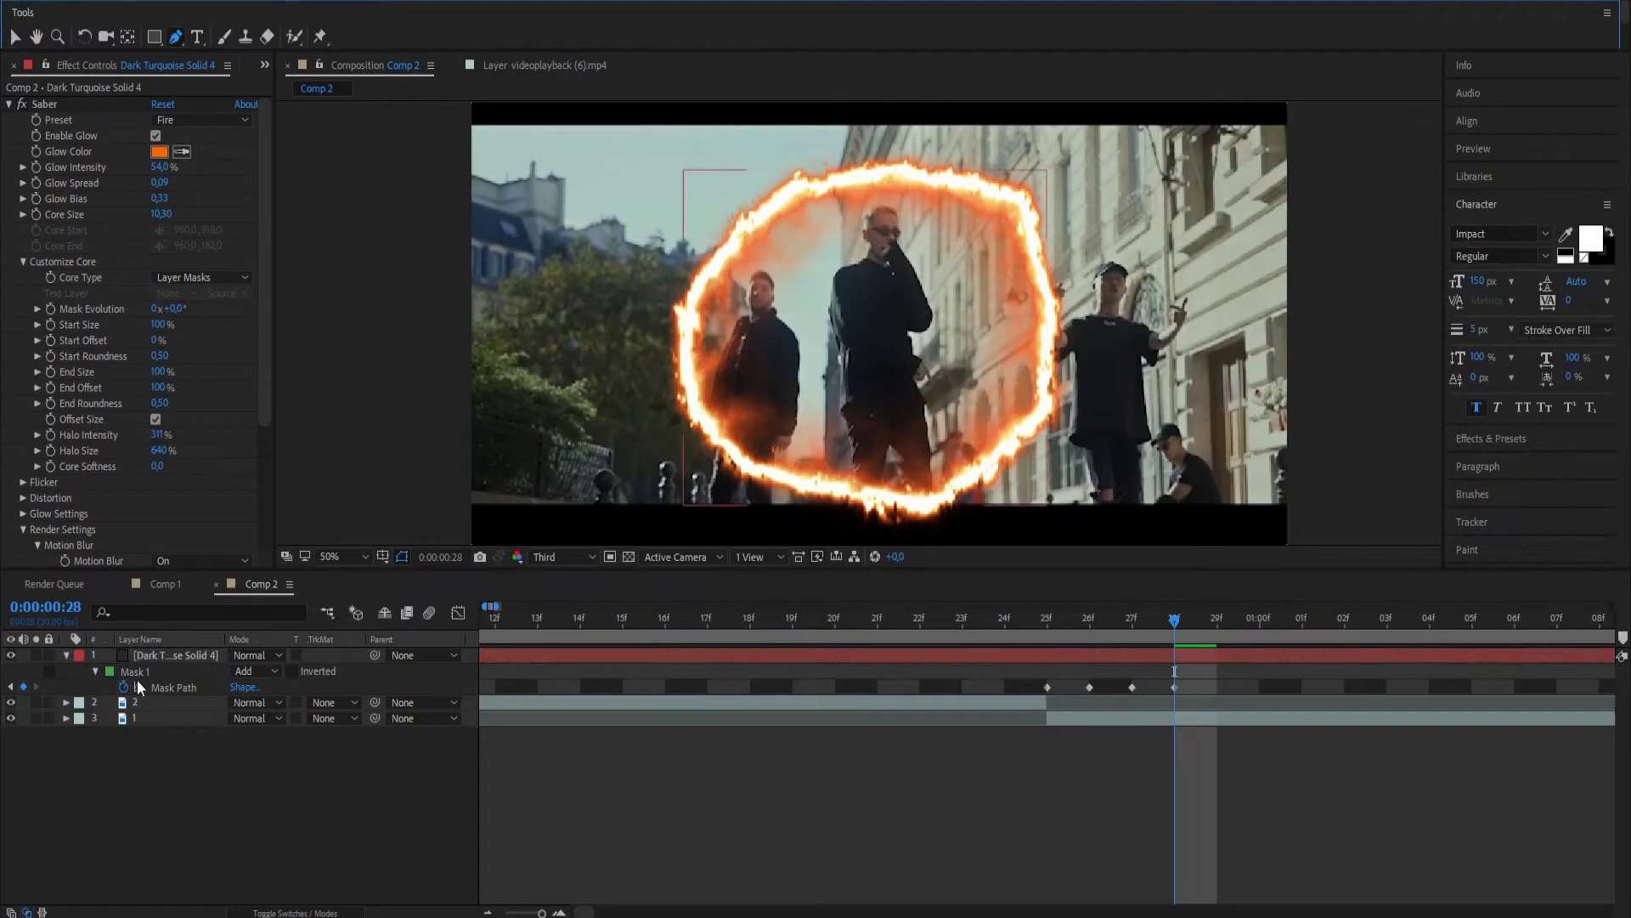
{"action": "left_click", "coordinate": [171, 687]}
{"action": "left_click_drag", "start_coordinate": [1046, 358], "coordinate": [1085, 356]}
{"action": "left_click_drag", "start_coordinate": [1007, 242], "coordinate": [1046, 218]}
{"action": "key", "text": "Page_Down"}
{"action": "left_click_drag", "start_coordinate": [944, 473], "coordinate": [994, 498]}
{"action": "left_click_drag", "start_coordinate": [1058, 408], "coordinate": [1096, 421]}
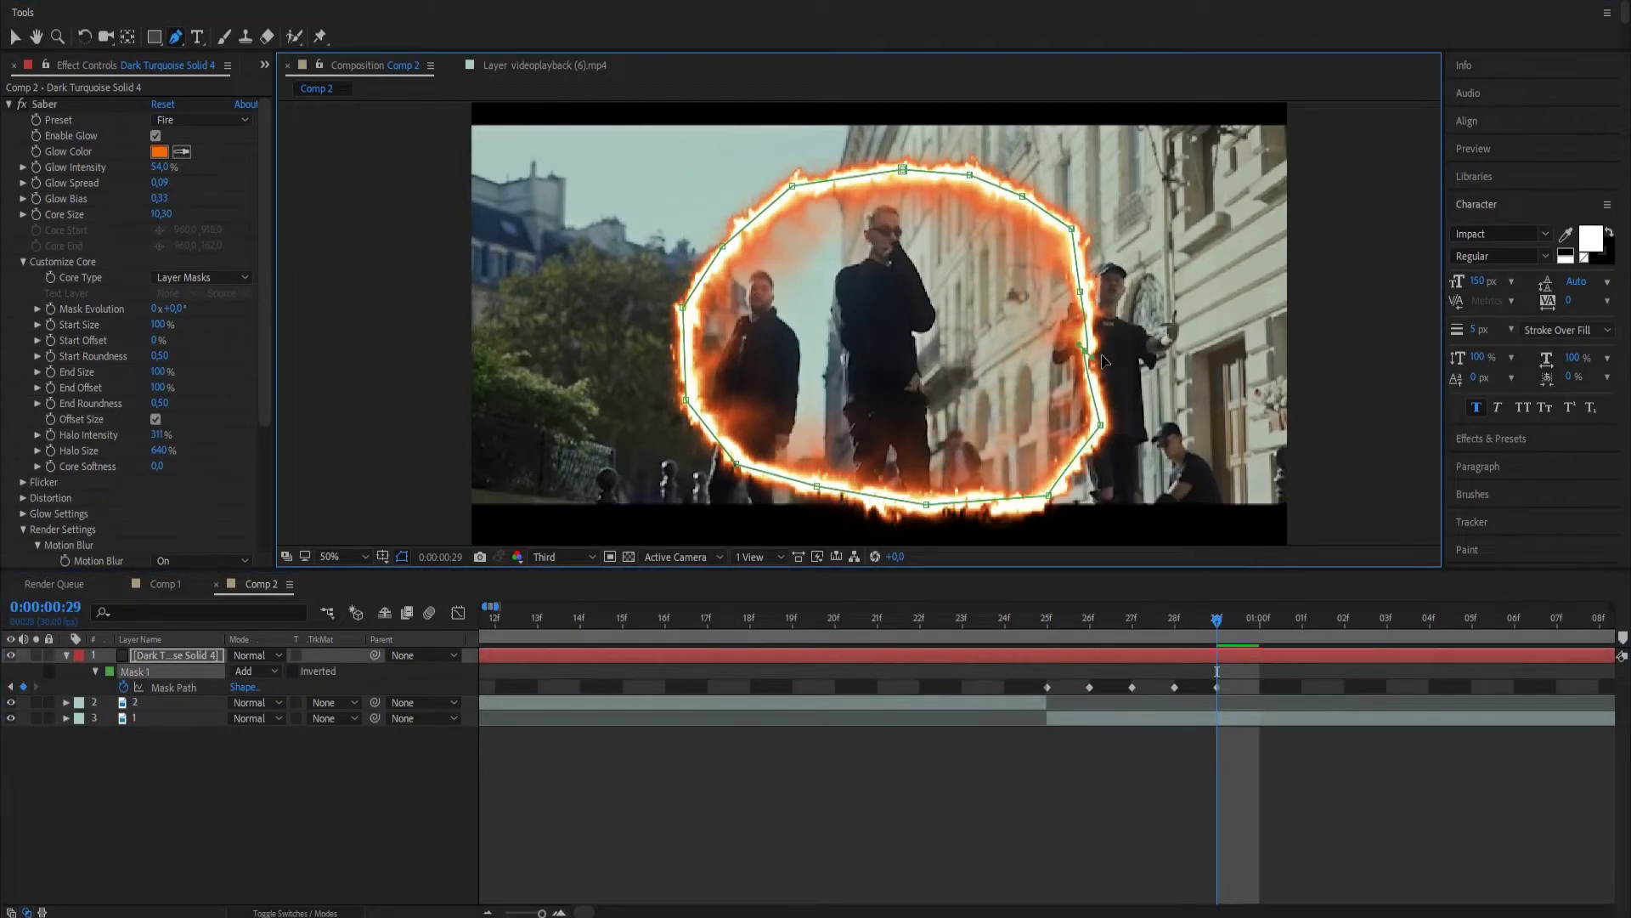
{"action": "left_click_drag", "start_coordinate": [1097, 357], "coordinate": [1173, 345]}
{"action": "left_click_drag", "start_coordinate": [1070, 229], "coordinate": [1147, 191]}
{"action": "left_click_drag", "start_coordinate": [905, 167], "coordinate": [943, 121]}
{"action": "left_click_drag", "start_coordinate": [790, 185], "coordinate": [740, 147]}
{"action": "left_click_drag", "start_coordinate": [682, 307], "coordinate": [609, 325]}
{"action": "left_click_drag", "start_coordinate": [688, 402], "coordinate": [637, 452]}
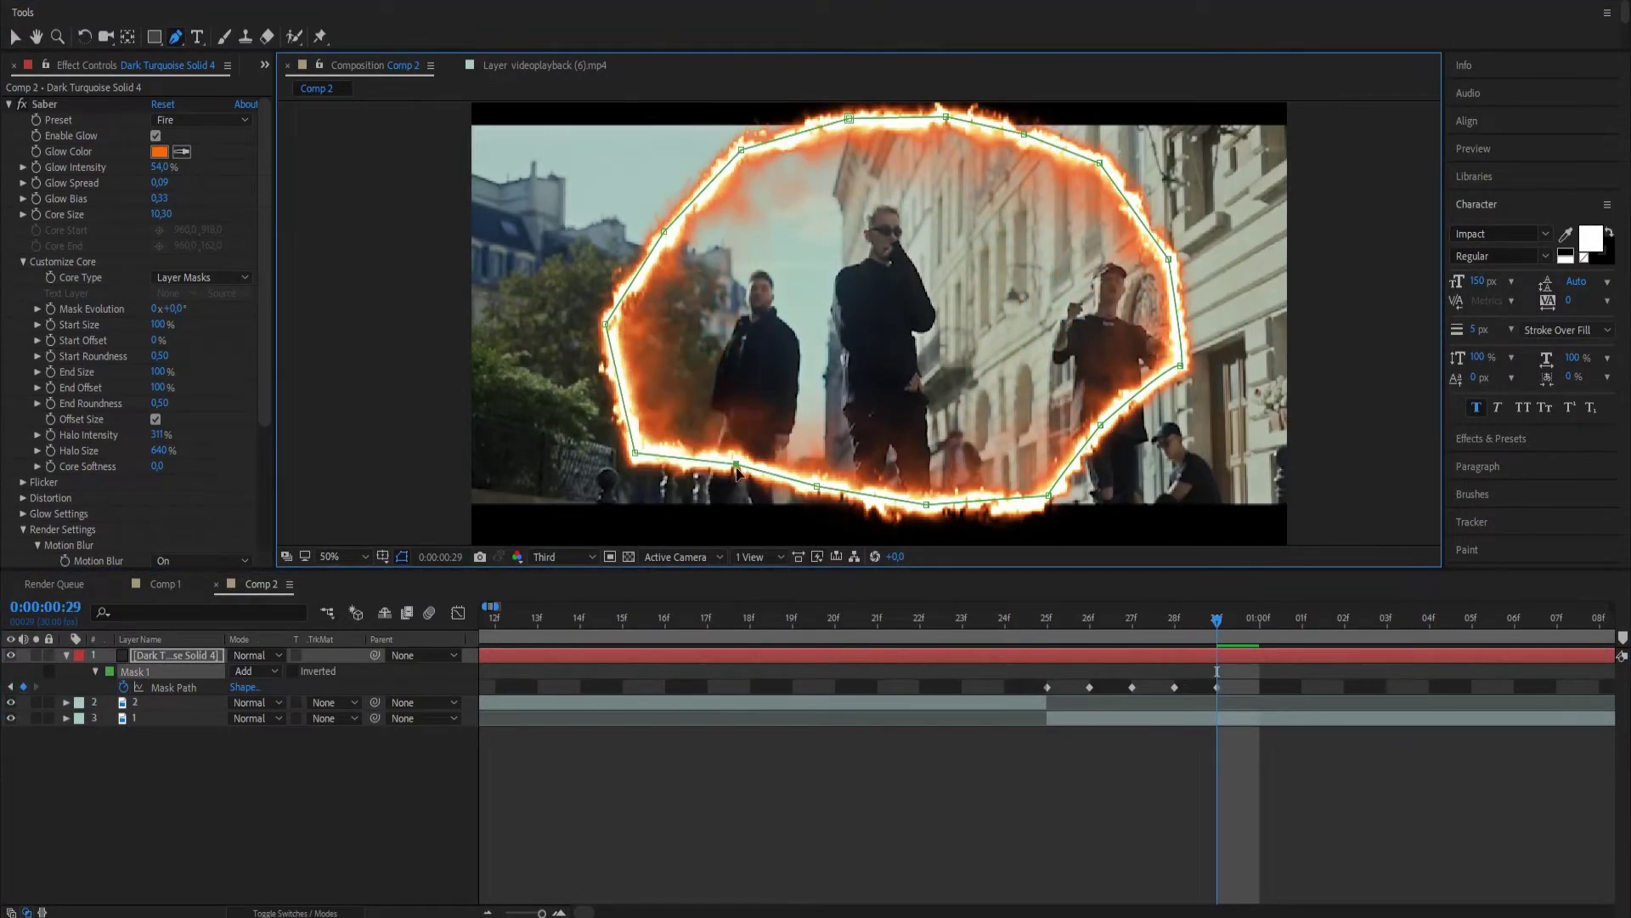
{"action": "left_click_drag", "start_coordinate": [737, 473], "coordinate": [766, 510]}
{"action": "left_click_drag", "start_coordinate": [631, 431], "coordinate": [605, 446]}
{"action": "left_click_drag", "start_coordinate": [702, 204], "coordinate": [675, 166]}
Push the mask points beyond the frame edges over the final frames, then scrub back to review.
{"action": "key", "text": "Page_Down"}
{"action": "left_click_drag", "start_coordinate": [599, 382], "coordinate": [542, 446]}
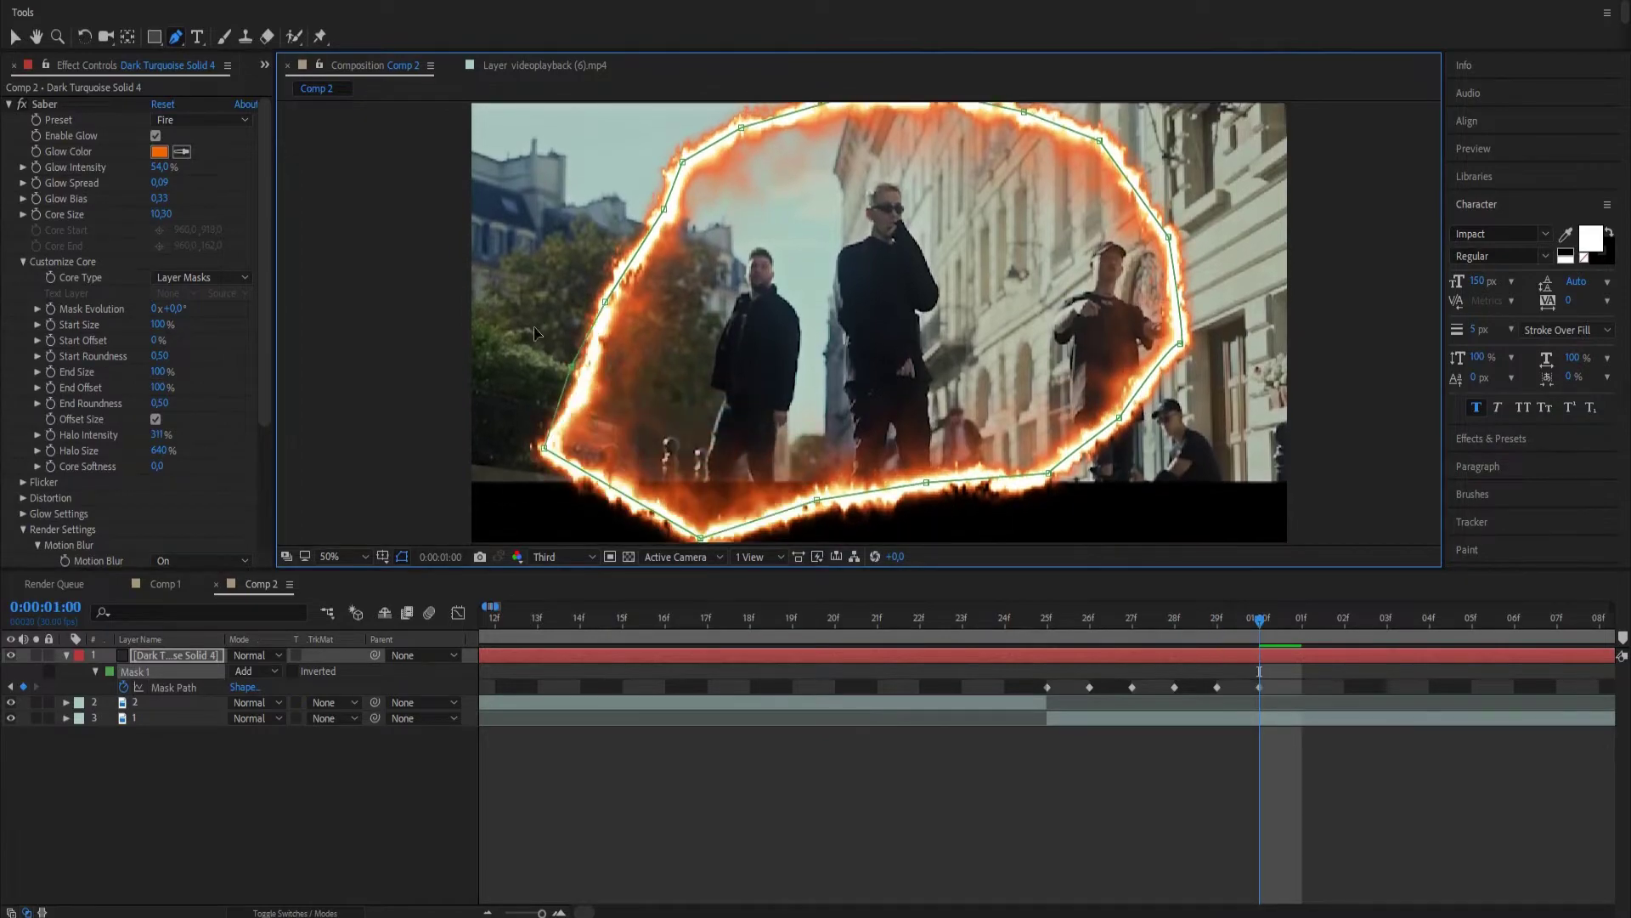
{"action": "scroll", "coordinate": [537, 334], "scroll_direction": "down", "scroll_amount": 1}
{"action": "left_click_drag", "start_coordinate": [765, 224], "coordinate": [752, 205]}
{"action": "left_click_drag", "start_coordinate": [867, 204], "coordinate": [865, 168]}
{"action": "left_click_drag", "start_coordinate": [931, 211], "coordinate": [926, 181]}
{"action": "left_click_drag", "start_coordinate": [1008, 235], "coordinate": [1030, 223]}
{"action": "left_click_drag", "start_coordinate": [1033, 320], "coordinate": [1052, 319]}
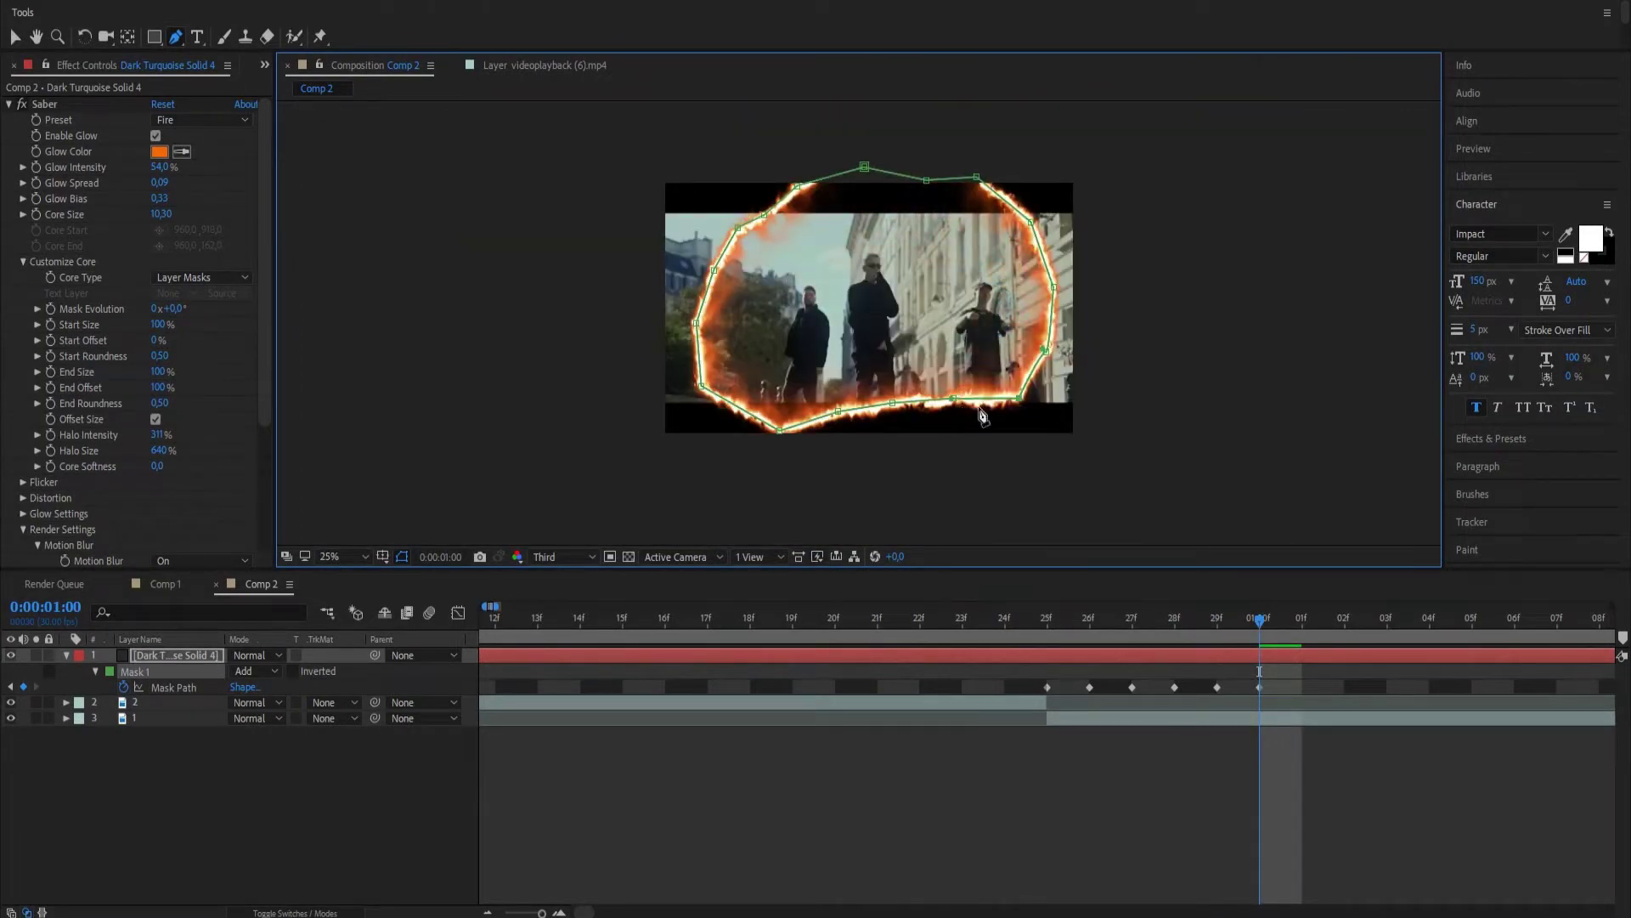
{"action": "left_click_drag", "start_coordinate": [981, 409], "coordinate": [995, 423]}
{"action": "left_click_drag", "start_coordinate": [892, 406], "coordinate": [898, 427]}
{"action": "key", "text": "Page_Down"}
{"action": "left_click_drag", "start_coordinate": [732, 396], "coordinate": [714, 427]}
{"action": "left_click_drag", "start_coordinate": [698, 319], "coordinate": [673, 318]}
{"action": "mouse_move", "coordinate": [733, 230]}
{"action": "left_mouse_down"}
{"action": "mouse_move", "coordinate": [695, 216]}
{"action": "mouse_move", "coordinate": [765, 188]}
{"action": "left_mouse_up"}
{"action": "left_click_drag", "start_coordinate": [1008, 204], "coordinate": [1029, 192]}
{"action": "left_click_drag", "start_coordinate": [1051, 319], "coordinate": [1080, 318]}
{"action": "key", "text": "Page_Down"}
{"action": "left_click_drag", "start_coordinate": [669, 319], "coordinate": [611, 294]}
{"action": "left_click_drag", "start_coordinate": [689, 204], "coordinate": [605, 174]}
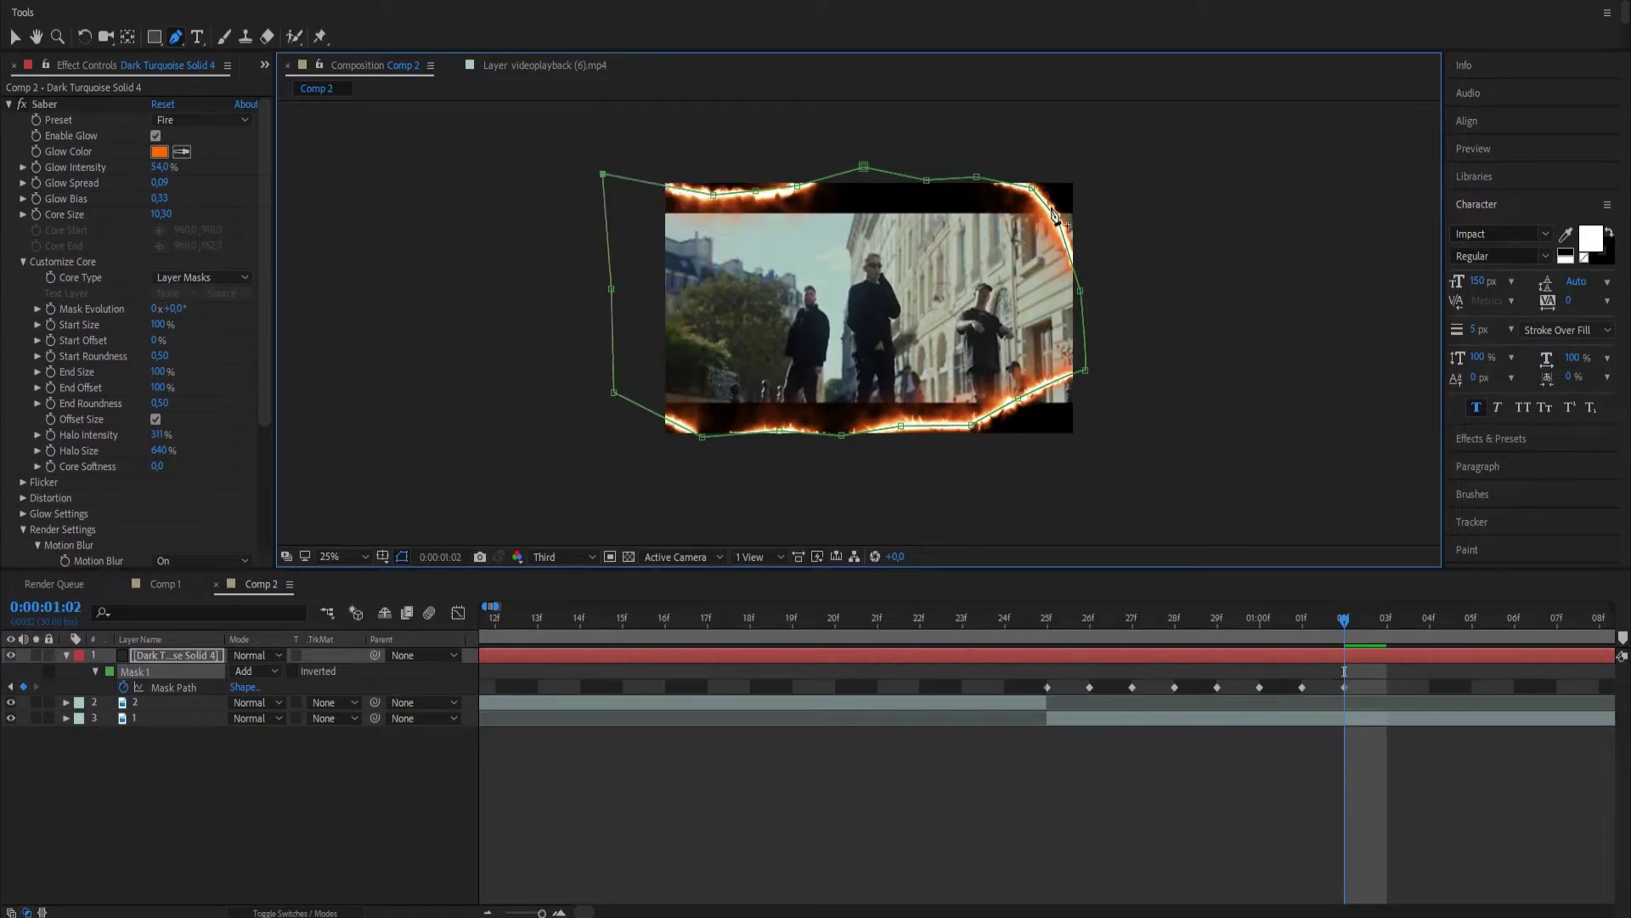
{"action": "mouse_move", "coordinate": [1057, 215]}
{"action": "left_mouse_down"}
{"action": "mouse_move", "coordinate": [1098, 220]}
{"action": "mouse_move", "coordinate": [1030, 164]}
{"action": "left_mouse_up"}
{"action": "left_click_drag", "start_coordinate": [1071, 382], "coordinate": [1085, 452]}
{"action": "mouse_move", "coordinate": [982, 426]}
{"action": "left_mouse_down"}
{"action": "mouse_move", "coordinate": [971, 458]}
{"action": "mouse_move", "coordinate": [608, 472]}
{"action": "left_mouse_up"}
{"action": "mouse_move", "coordinate": [715, 193]}
{"action": "left_mouse_down"}
{"action": "mouse_move", "coordinate": [716, 153]}
{"action": "mouse_move", "coordinate": [796, 155]}
{"action": "left_mouse_up"}
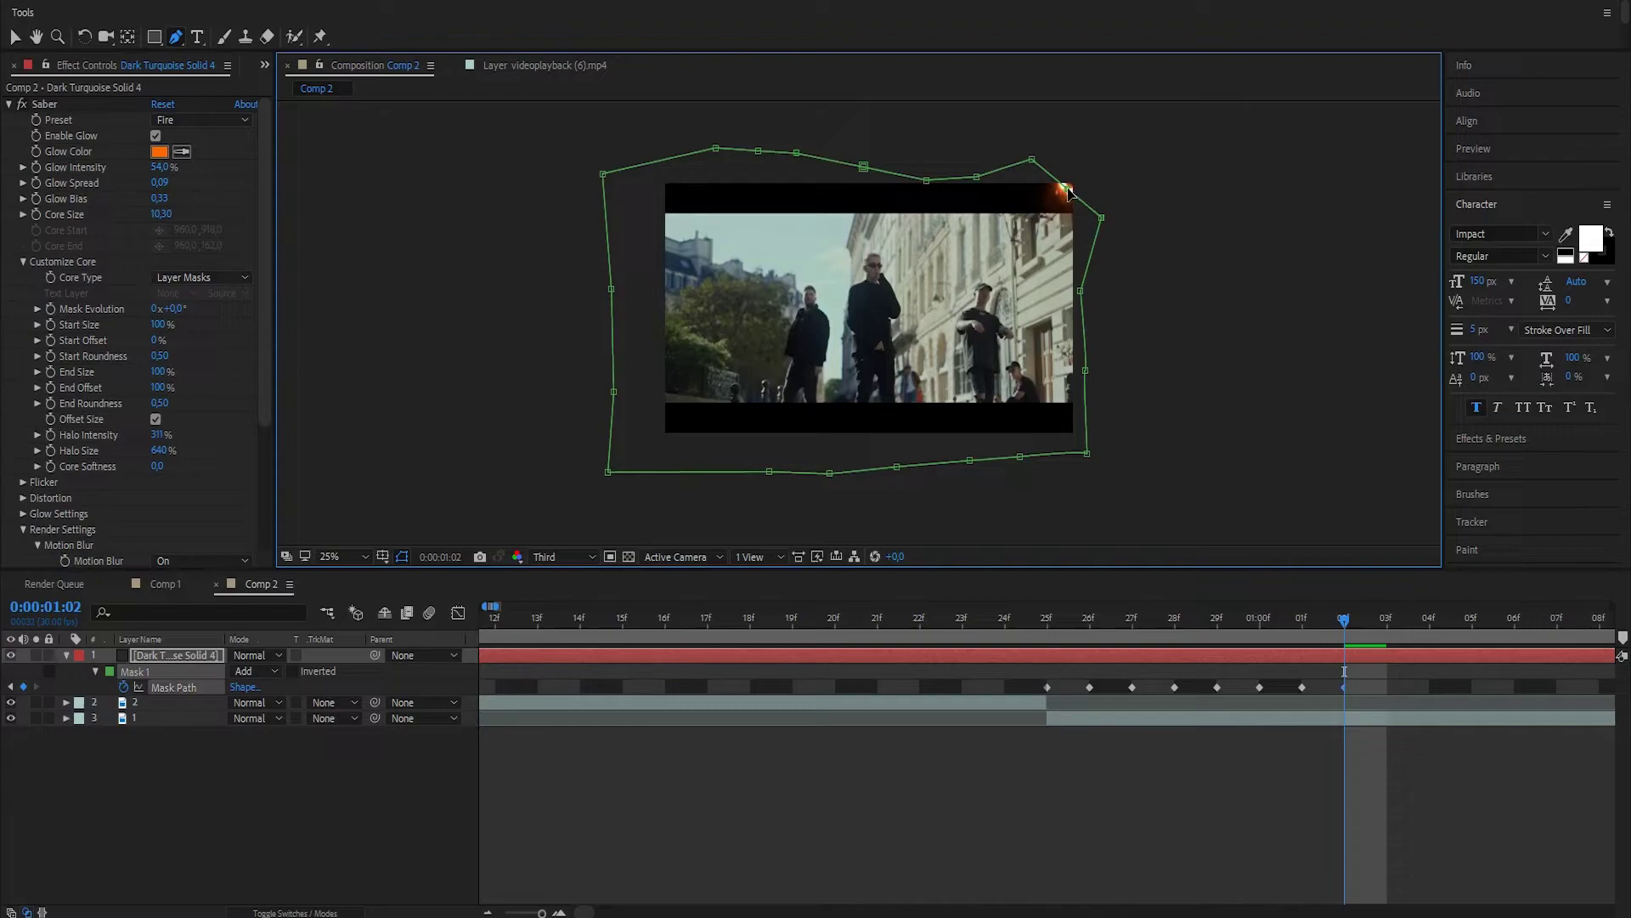
{"action": "left_click_drag", "start_coordinate": [1085, 204], "coordinate": [1081, 163]}
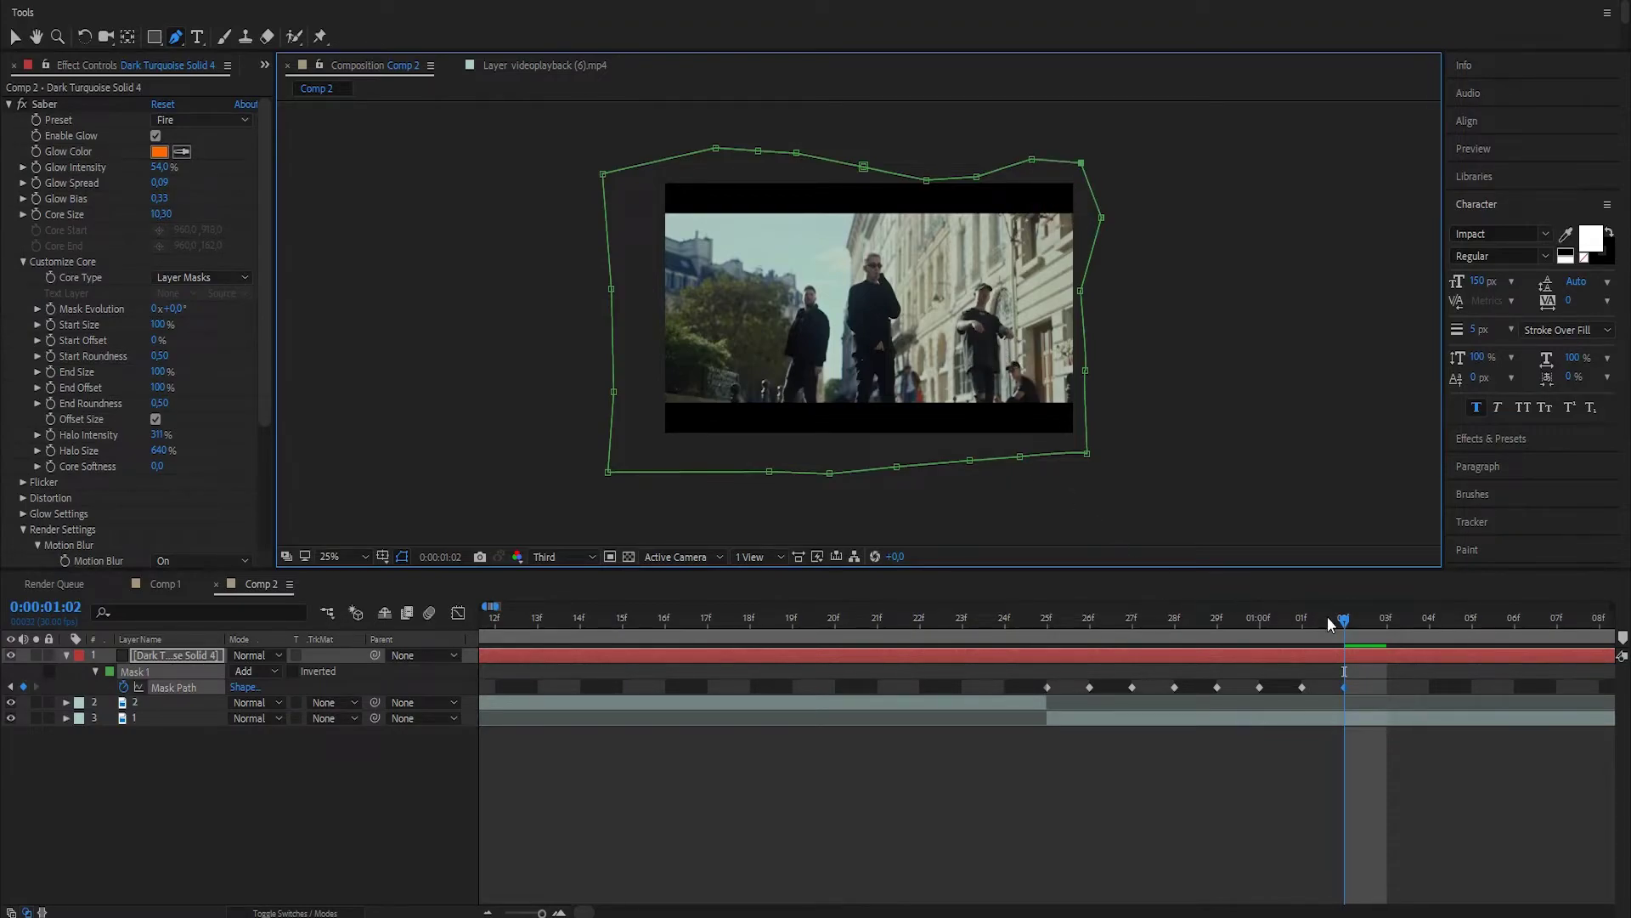
{"action": "left_click_drag", "start_coordinate": [1343, 623], "coordinate": [1047, 623]}
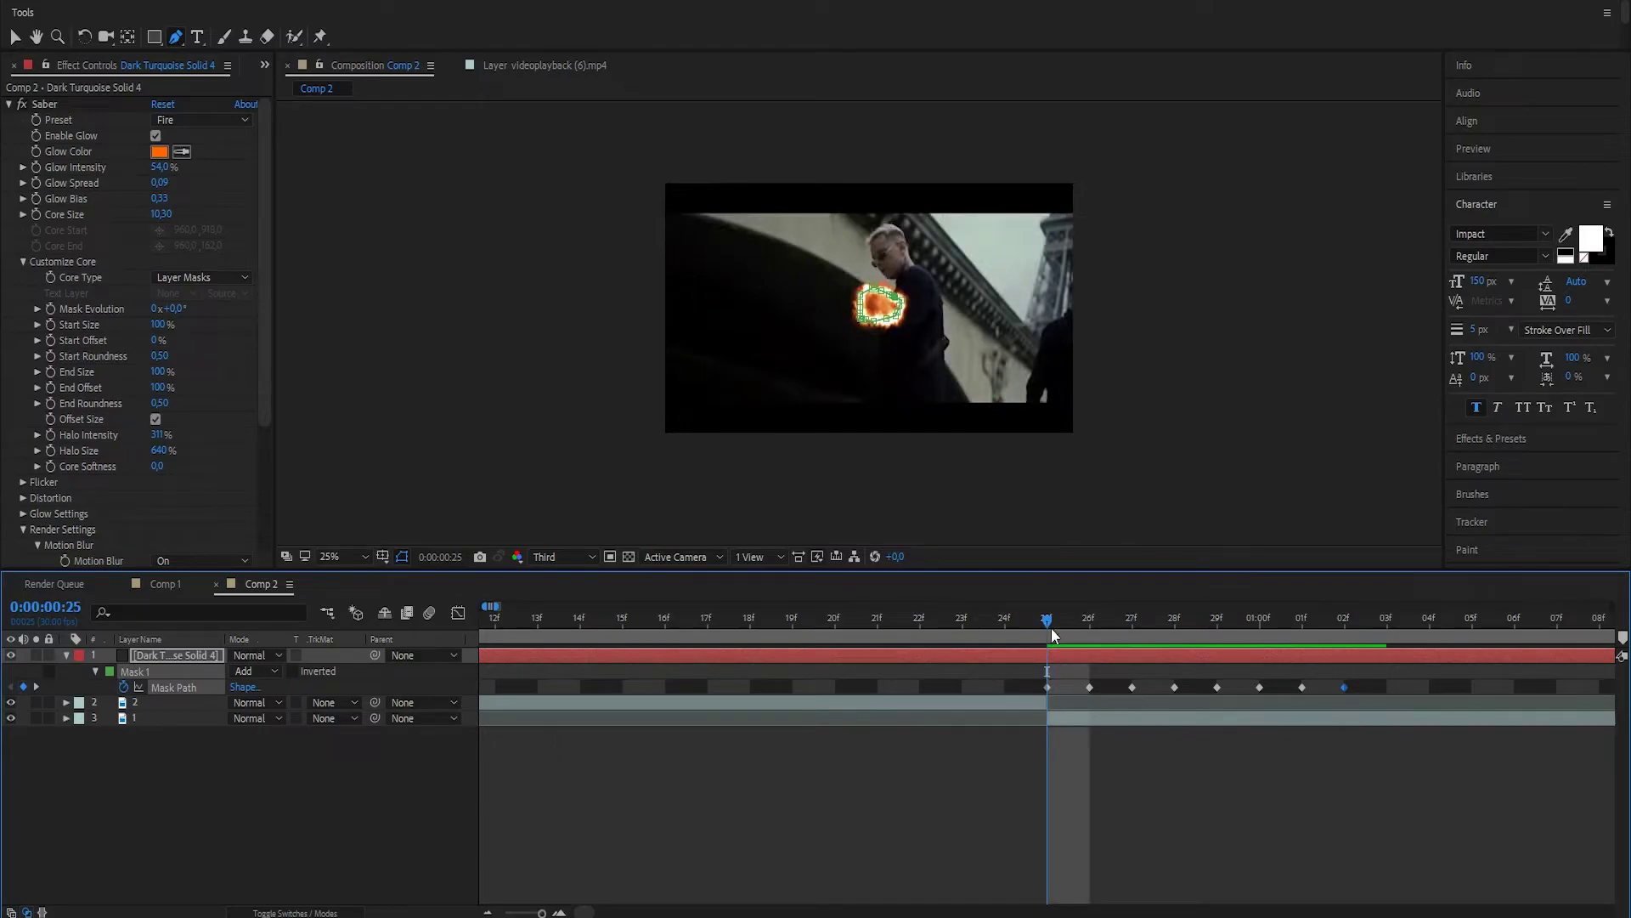
Step through frames near the cut and drag the fire solid and its mask keyframes earlier.
{"action": "key", "text": "Page_Up"}
{"action": "left_click", "coordinate": [997, 661]}
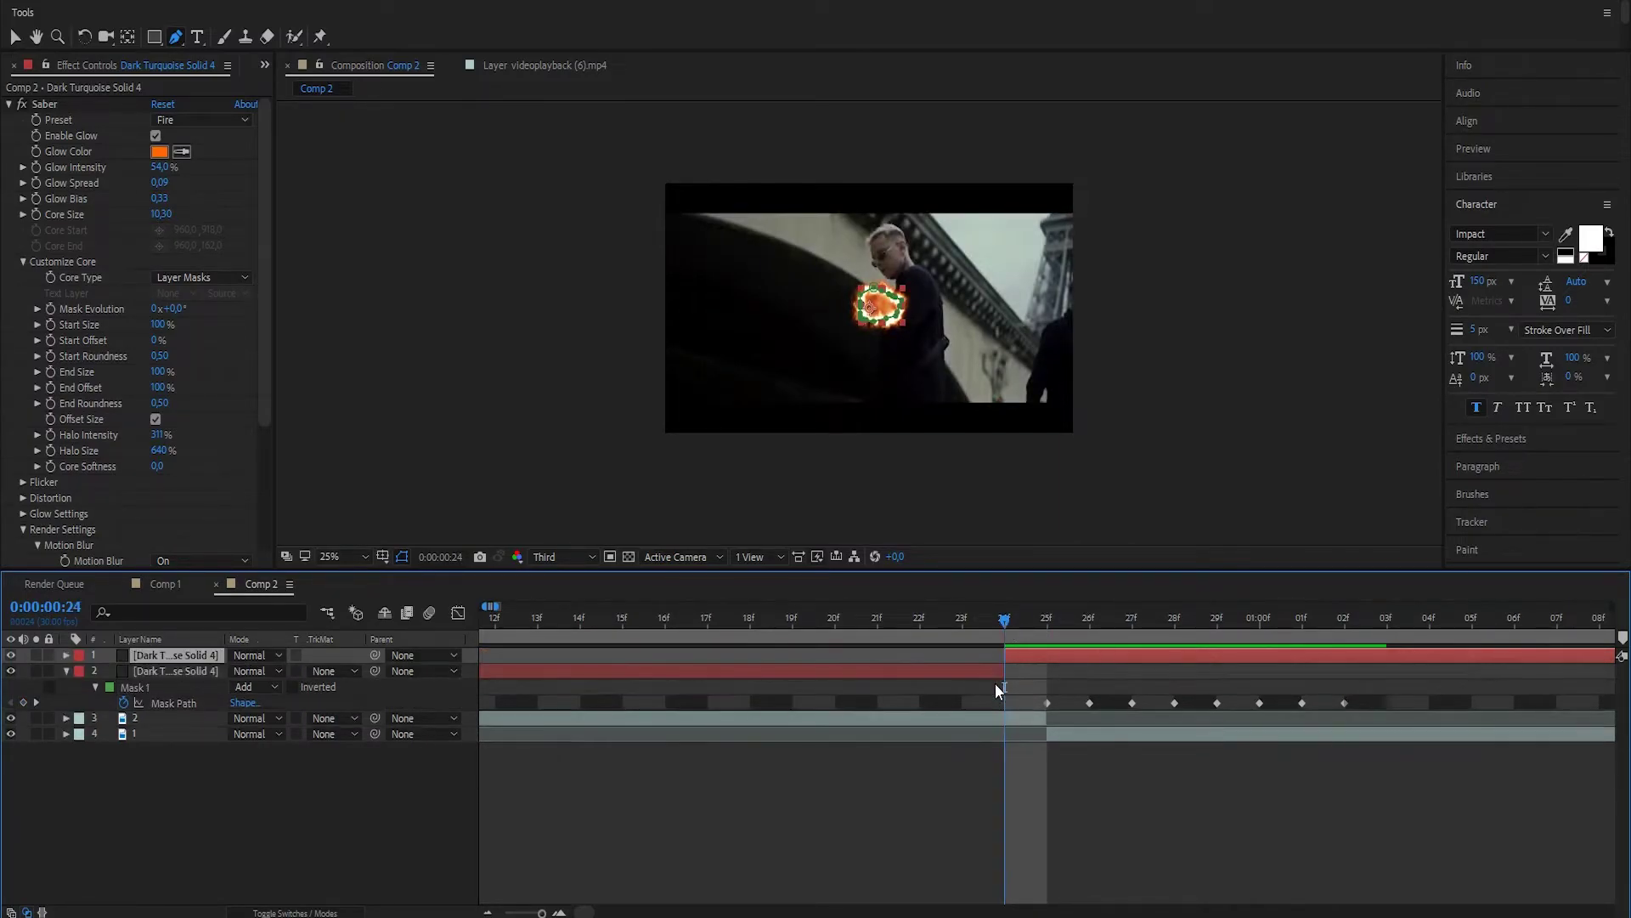
{"action": "left_click_drag", "start_coordinate": [1011, 620], "coordinate": [973, 624]}
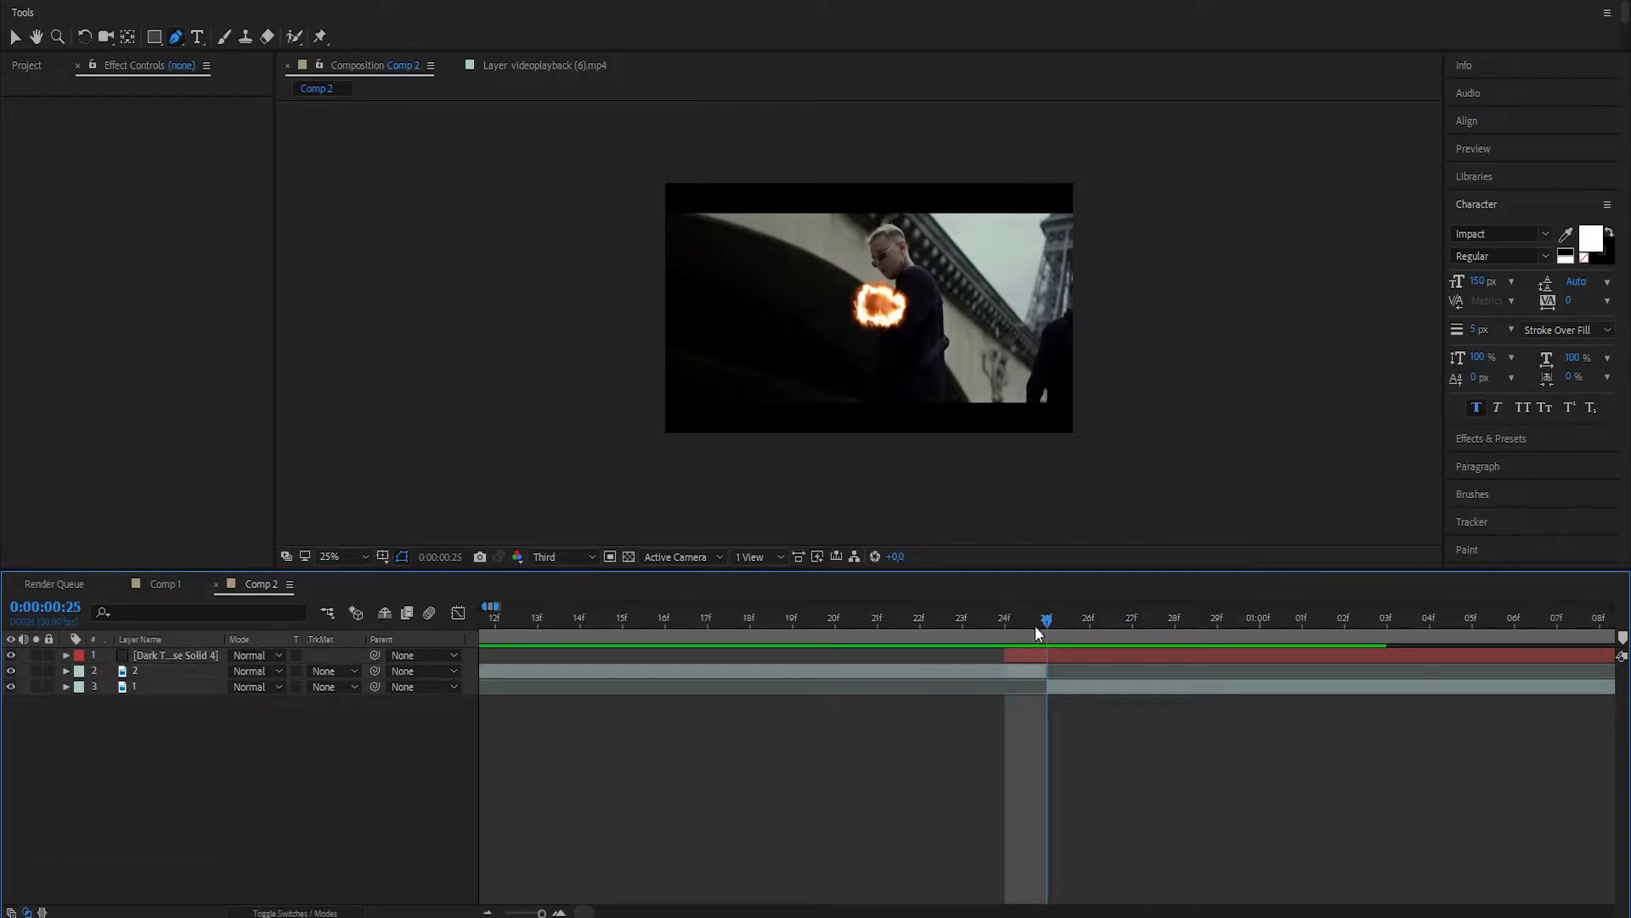
{"action": "key", "text": "Page_Up"}
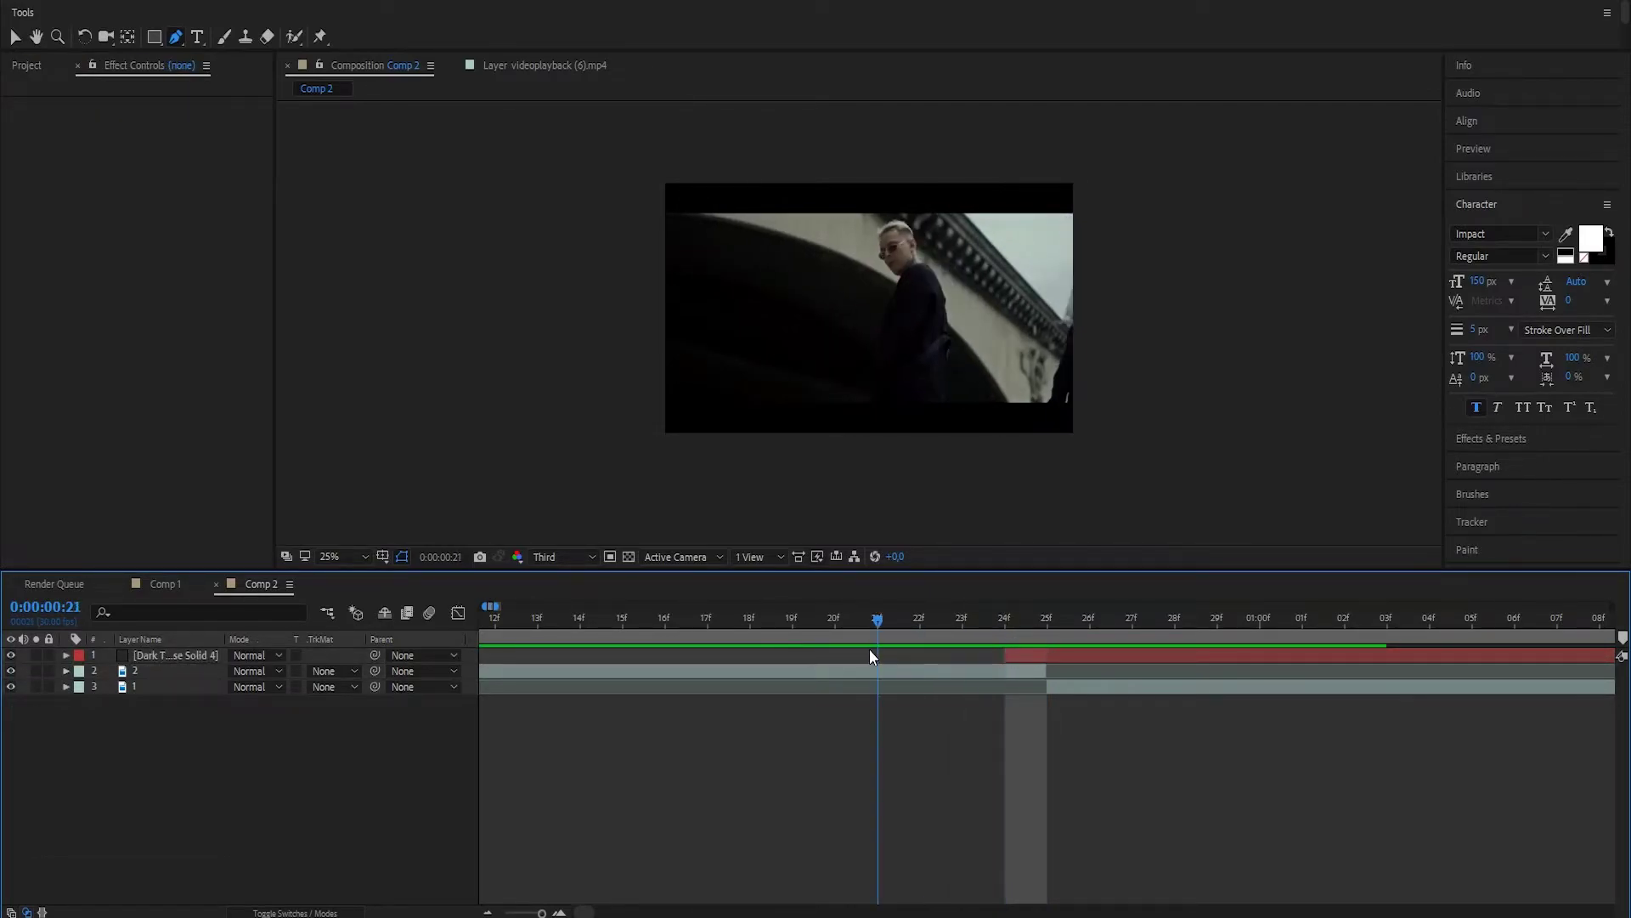
{"action": "key", "text": "Page_Down"}
{"action": "key", "text": "Page_Down"}
{"action": "left_click_drag", "start_coordinate": [1081, 655], "coordinate": [890, 654]}
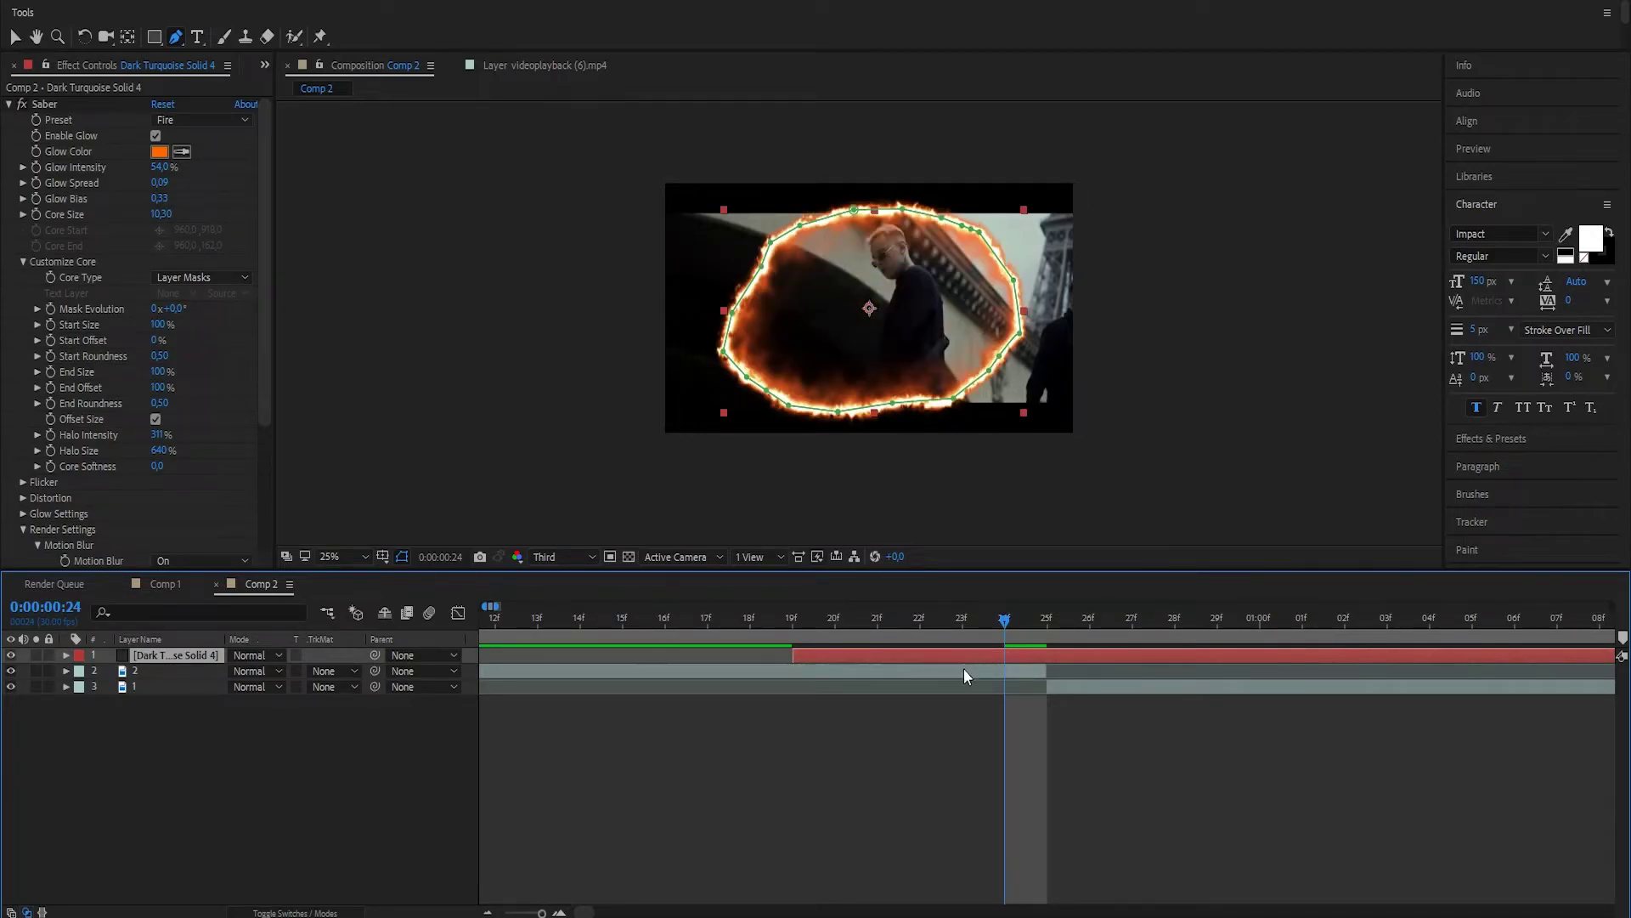
{"action": "key", "text": "m"}
{"action": "key", "text": "m"}
{"action": "left_click_drag", "start_coordinate": [1085, 655], "coordinate": [991, 660]}
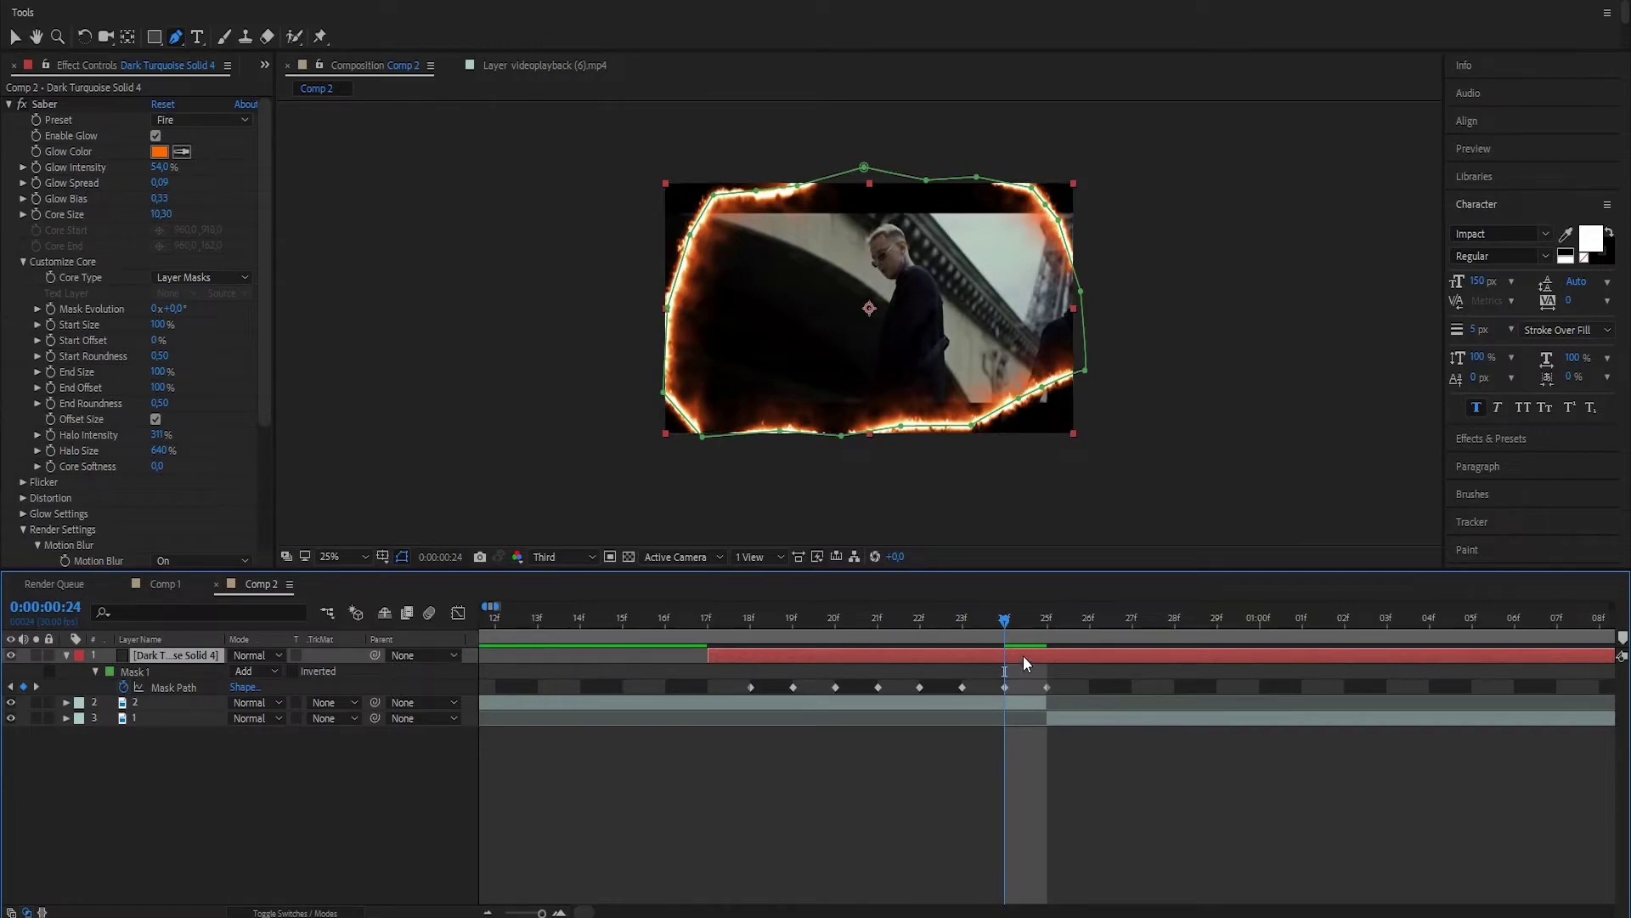
{"action": "left_click_drag", "start_coordinate": [1024, 655], "coordinate": [835, 620]}
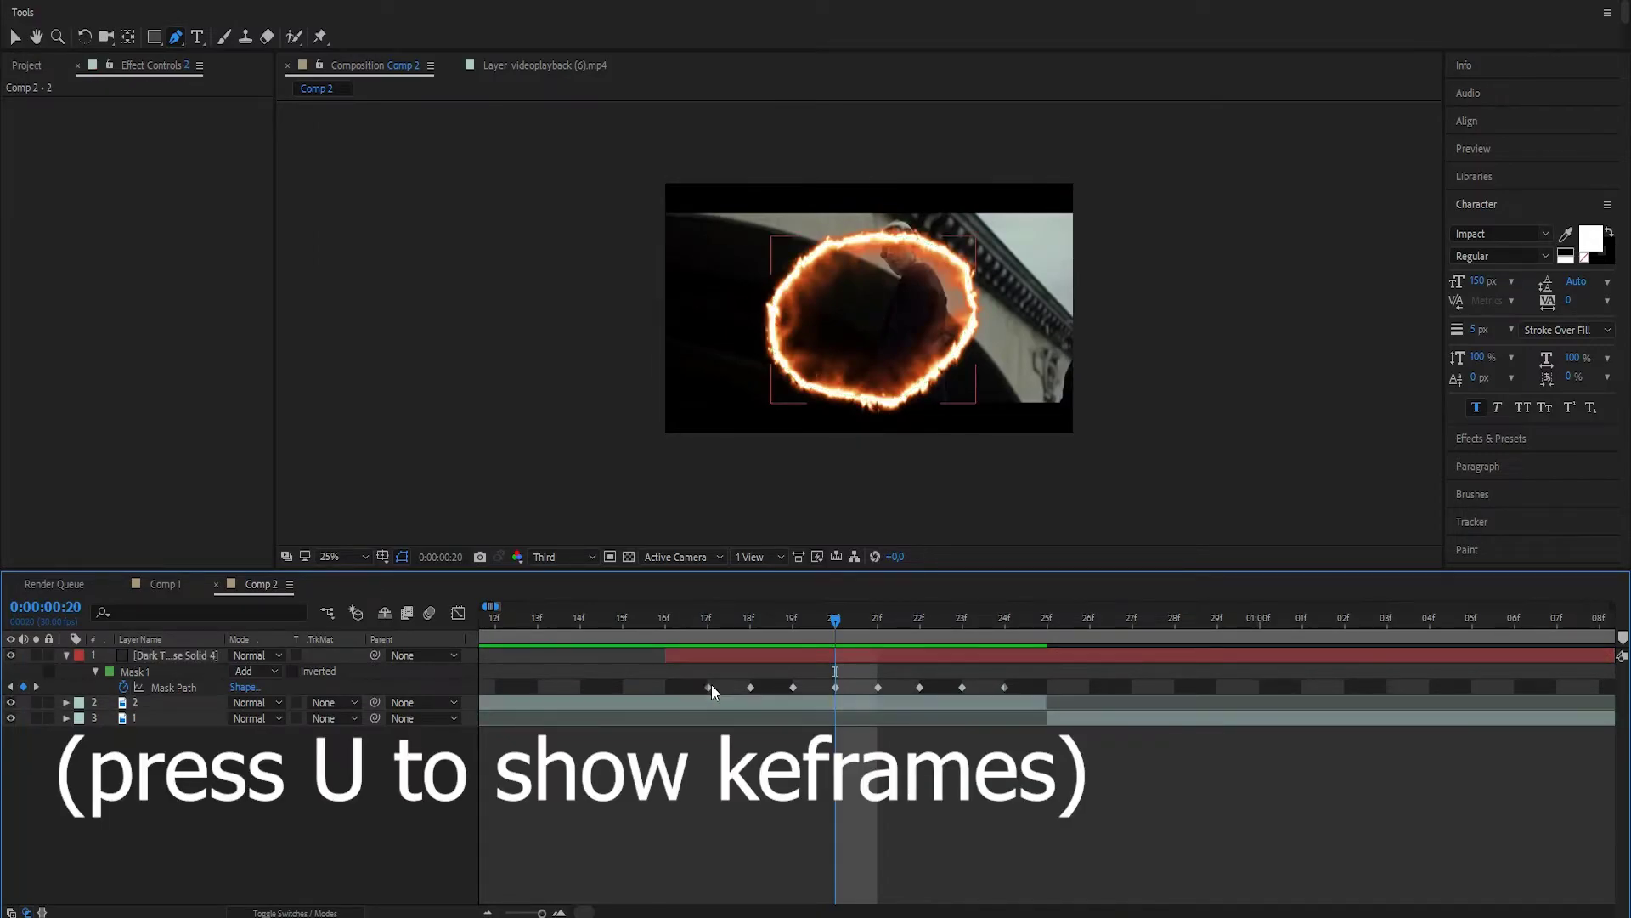
Paste the solid's Mask Path keyframes onto clip layer 2 at frame 17.
{"action": "left_click_drag", "start_coordinate": [688, 678], "coordinate": [1033, 694]}
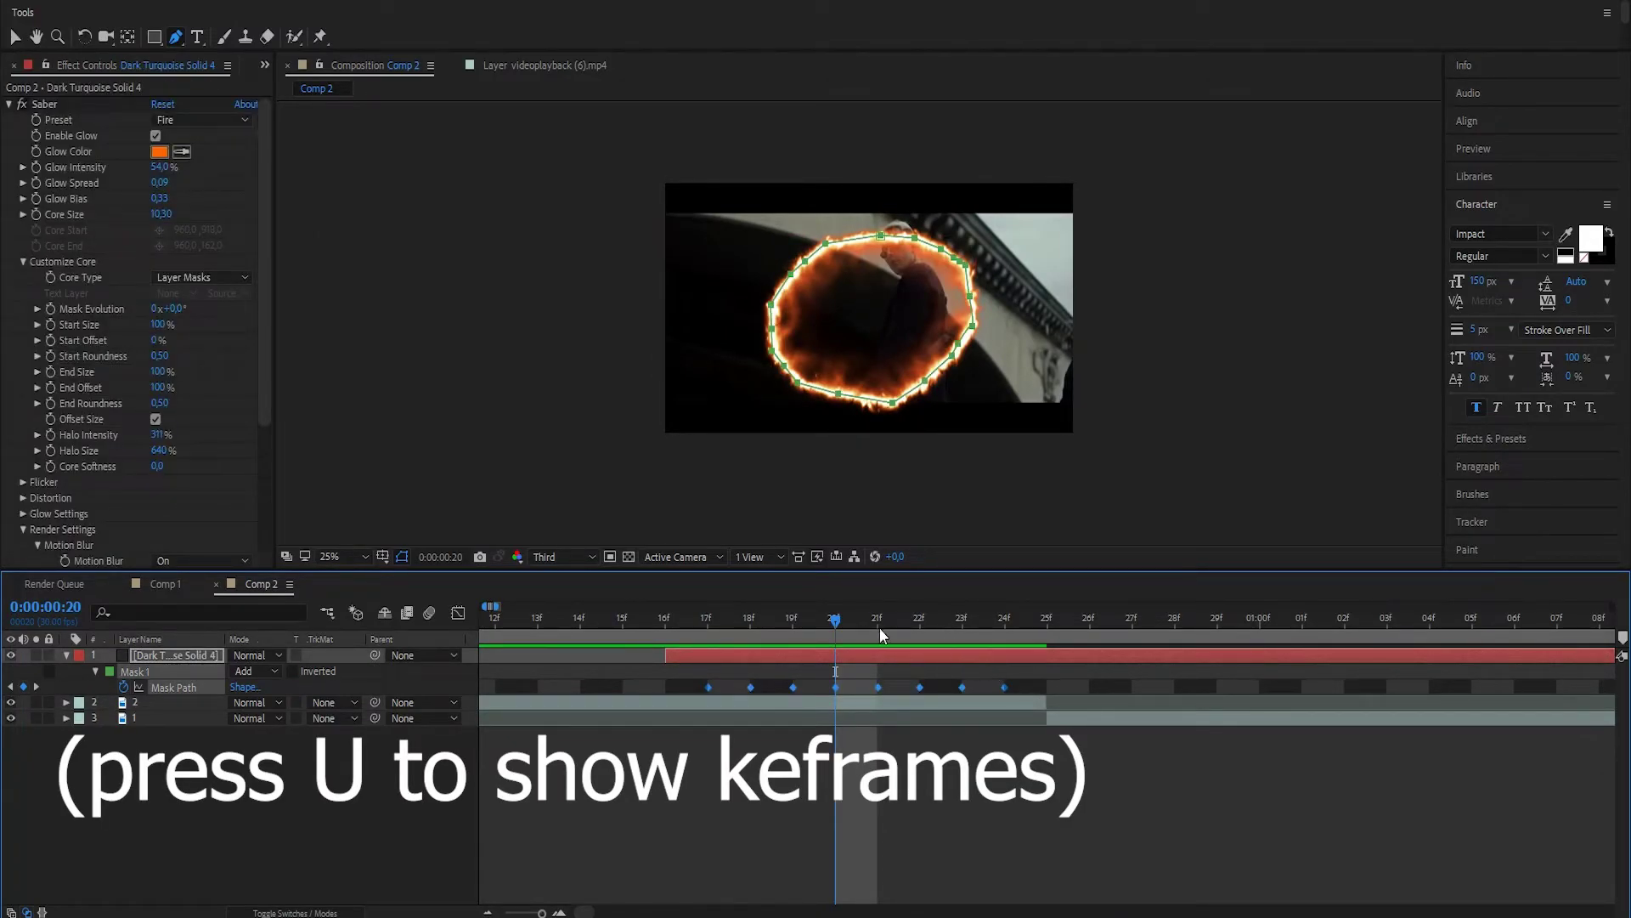
{"action": "left_click_drag", "start_coordinate": [835, 620], "coordinate": [707, 621]}
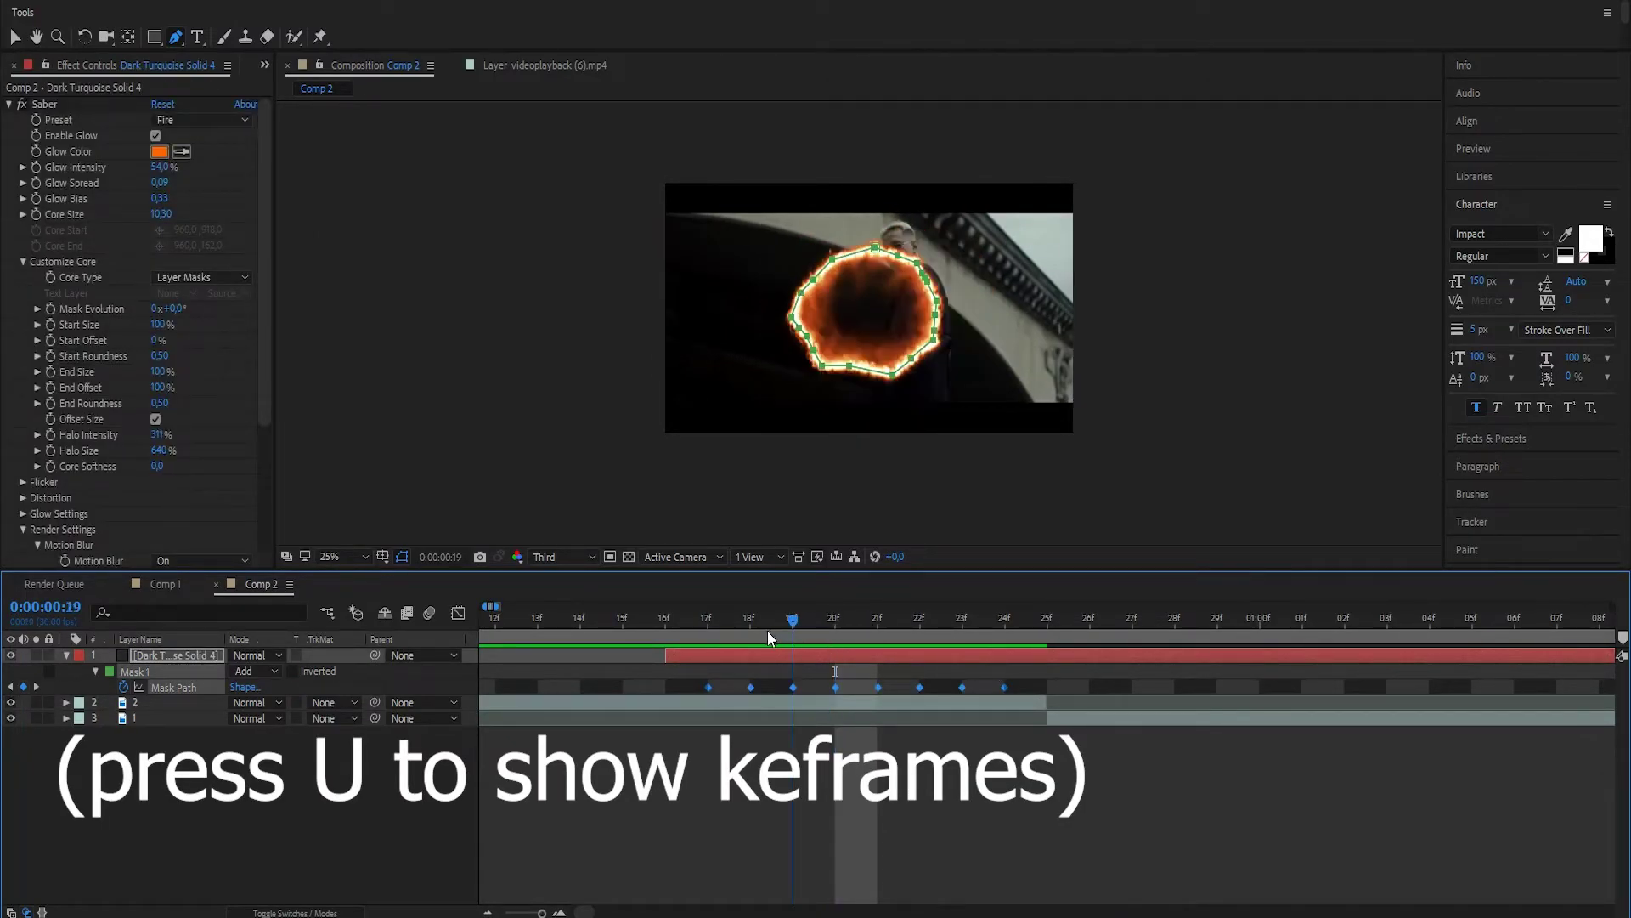
{"action": "left_click", "coordinate": [706, 705]}
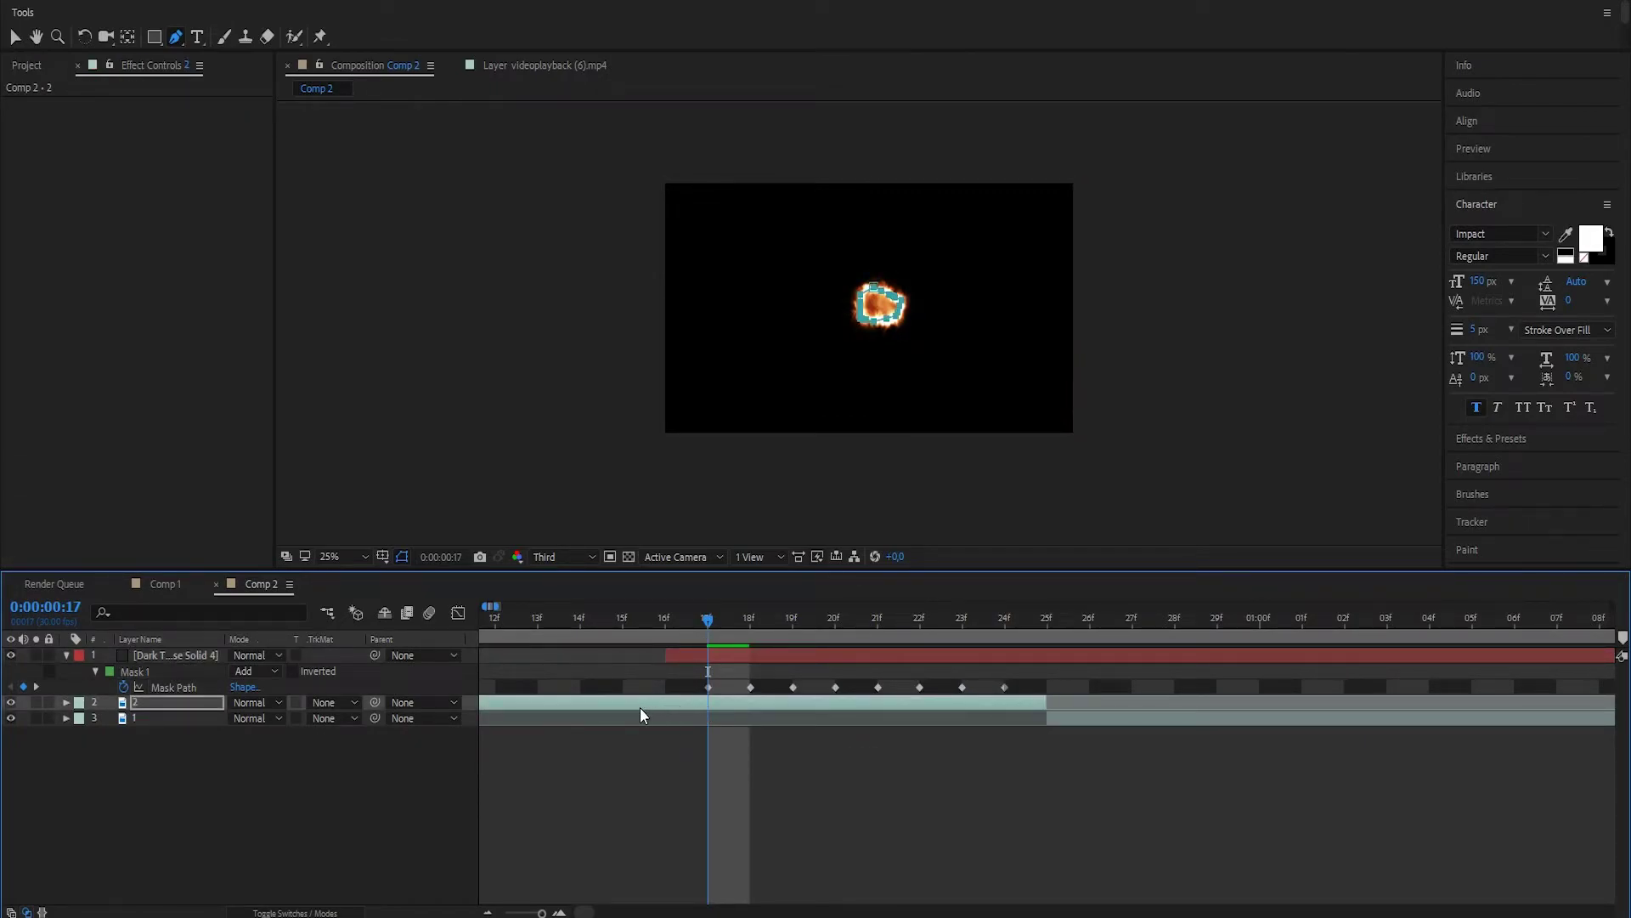
{"action": "key", "text": "ctrl+v"}
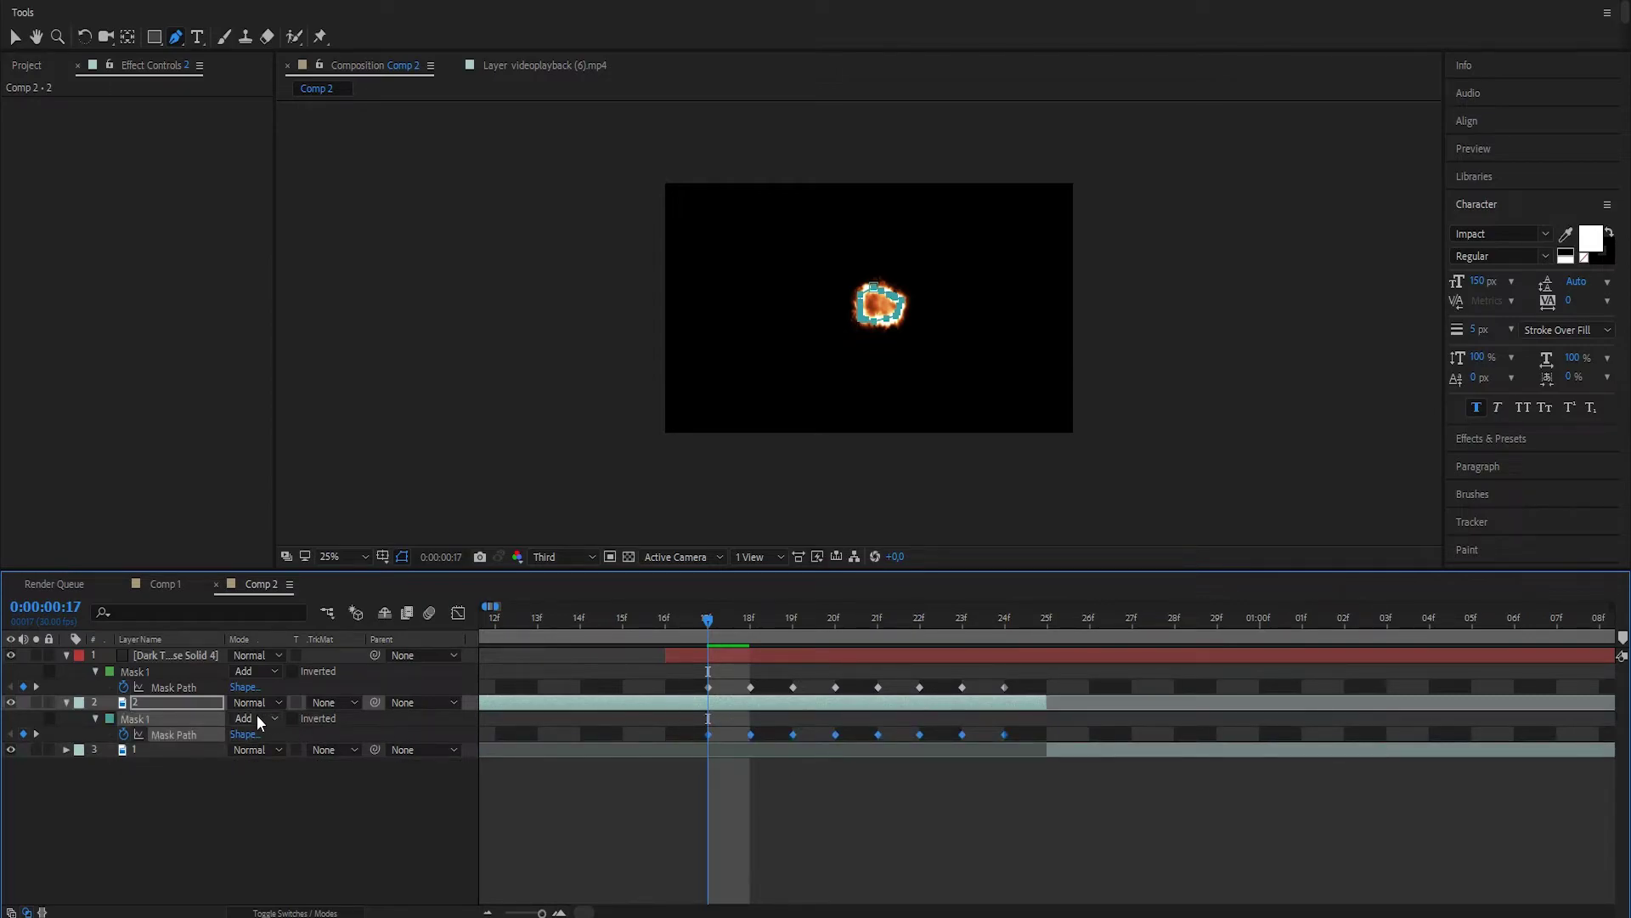
Set both masks to Subtract and drag clip 1 to start earlier.
{"action": "left_click", "coordinate": [245, 677]}
{"action": "left_click", "coordinate": [287, 735]}
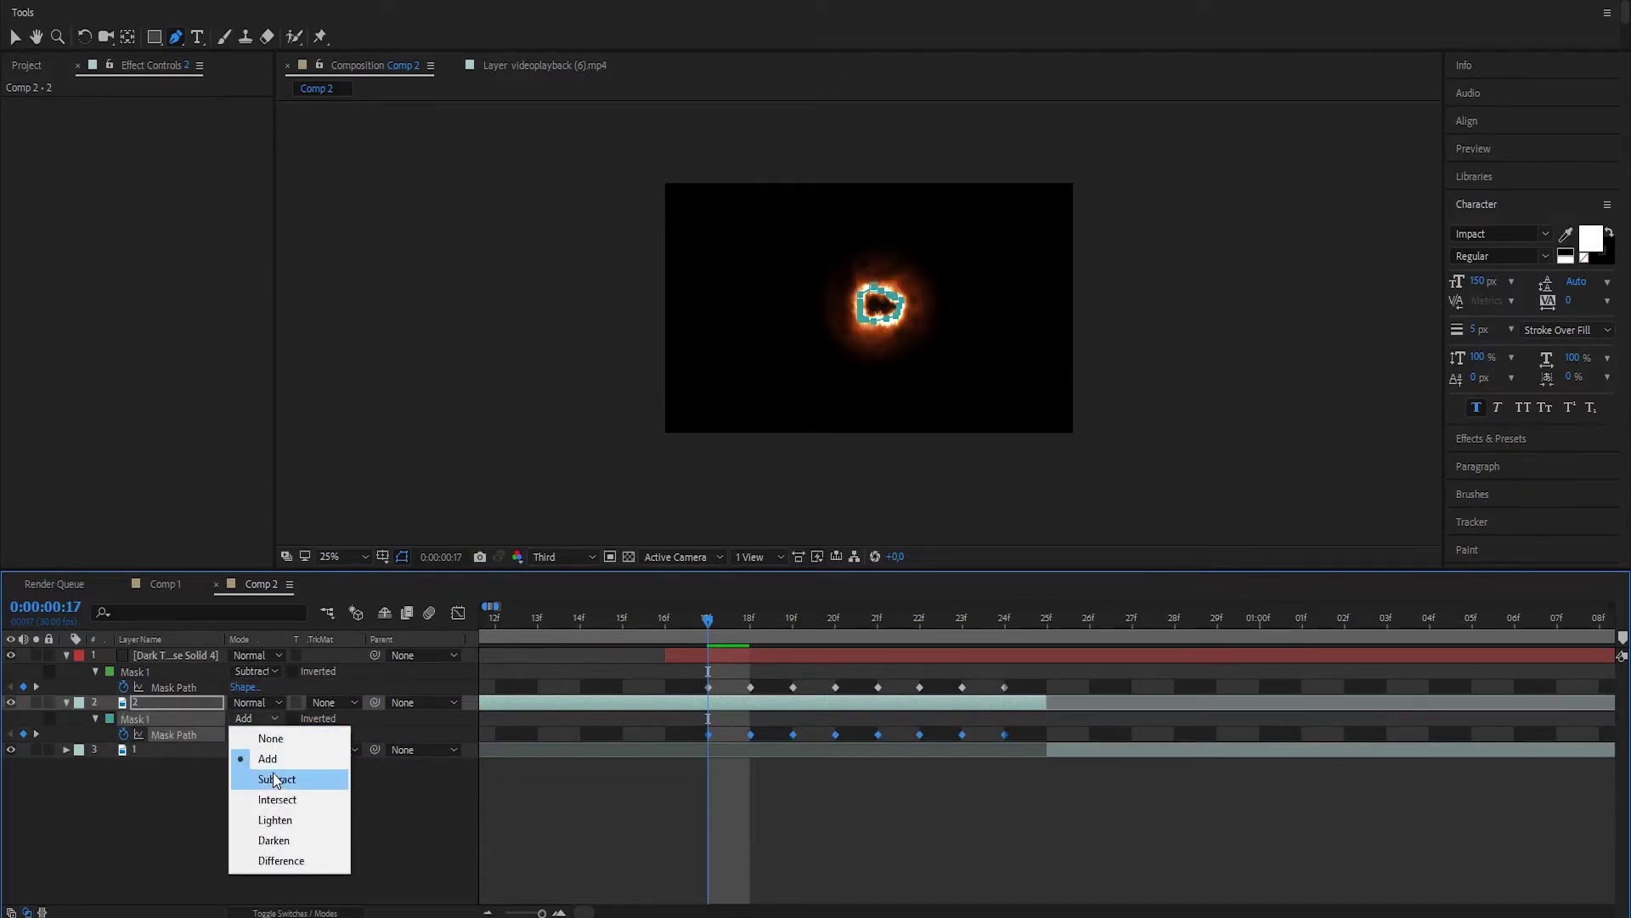
{"action": "left_click", "coordinate": [276, 779]}
{"action": "mouse_move", "coordinate": [705, 623]}
{"action": "left_mouse_down"}
{"action": "mouse_move", "coordinate": [538, 637]}
{"action": "mouse_move", "coordinate": [919, 637]}
{"action": "mouse_move", "coordinate": [1016, 667]}
{"action": "left_mouse_up"}
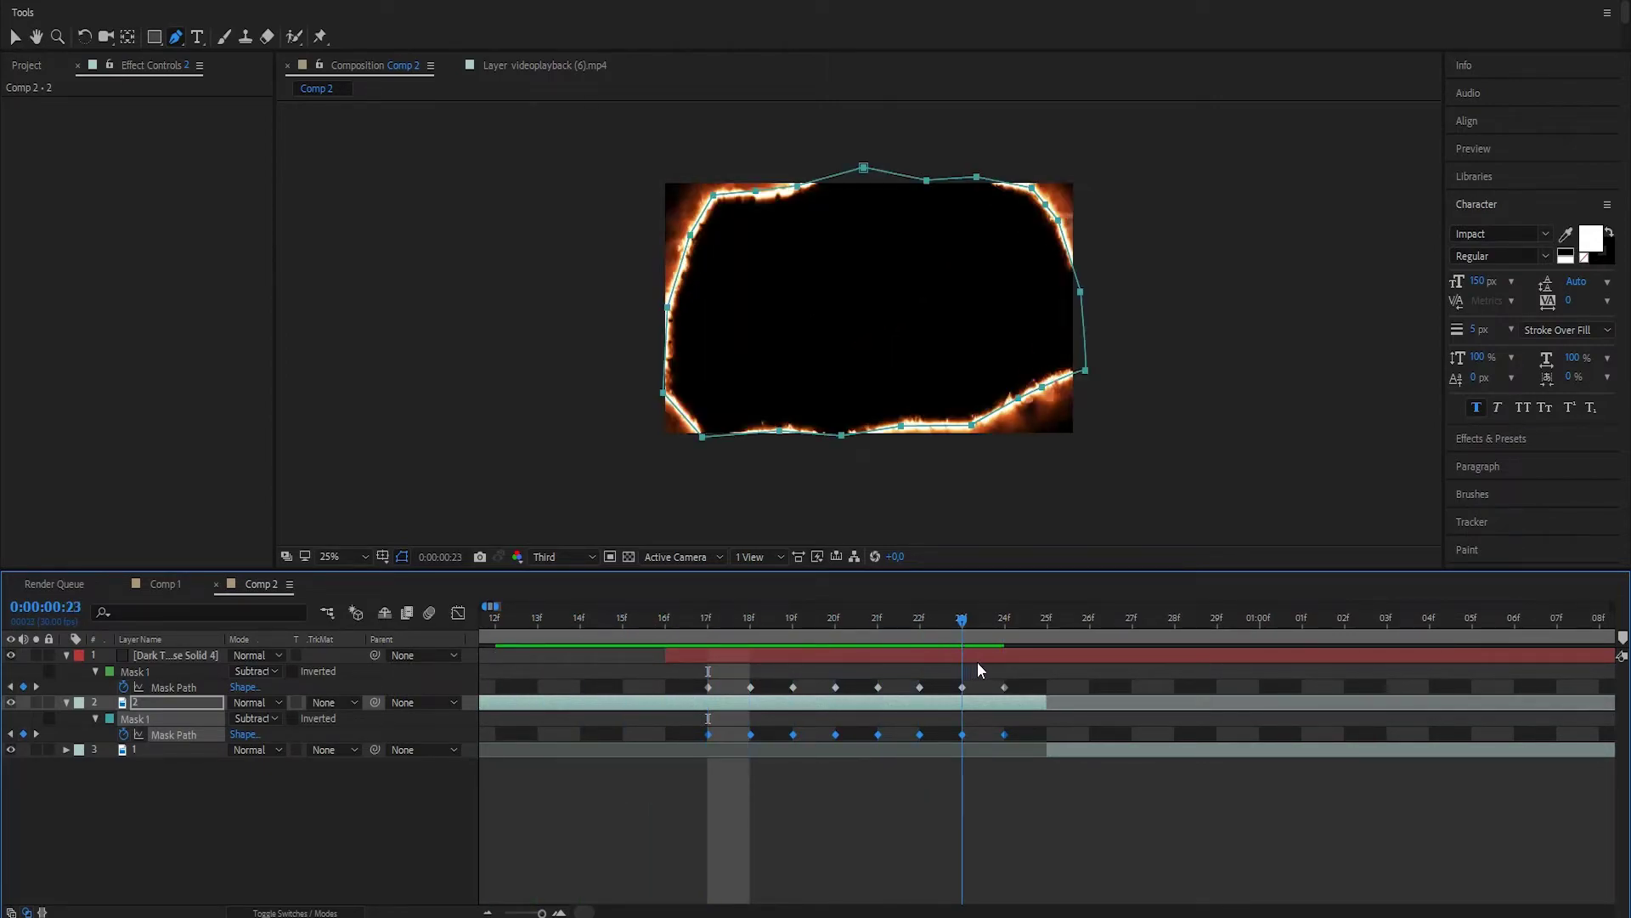
{"action": "left_click_drag", "start_coordinate": [1064, 765], "coordinate": [766, 770]}
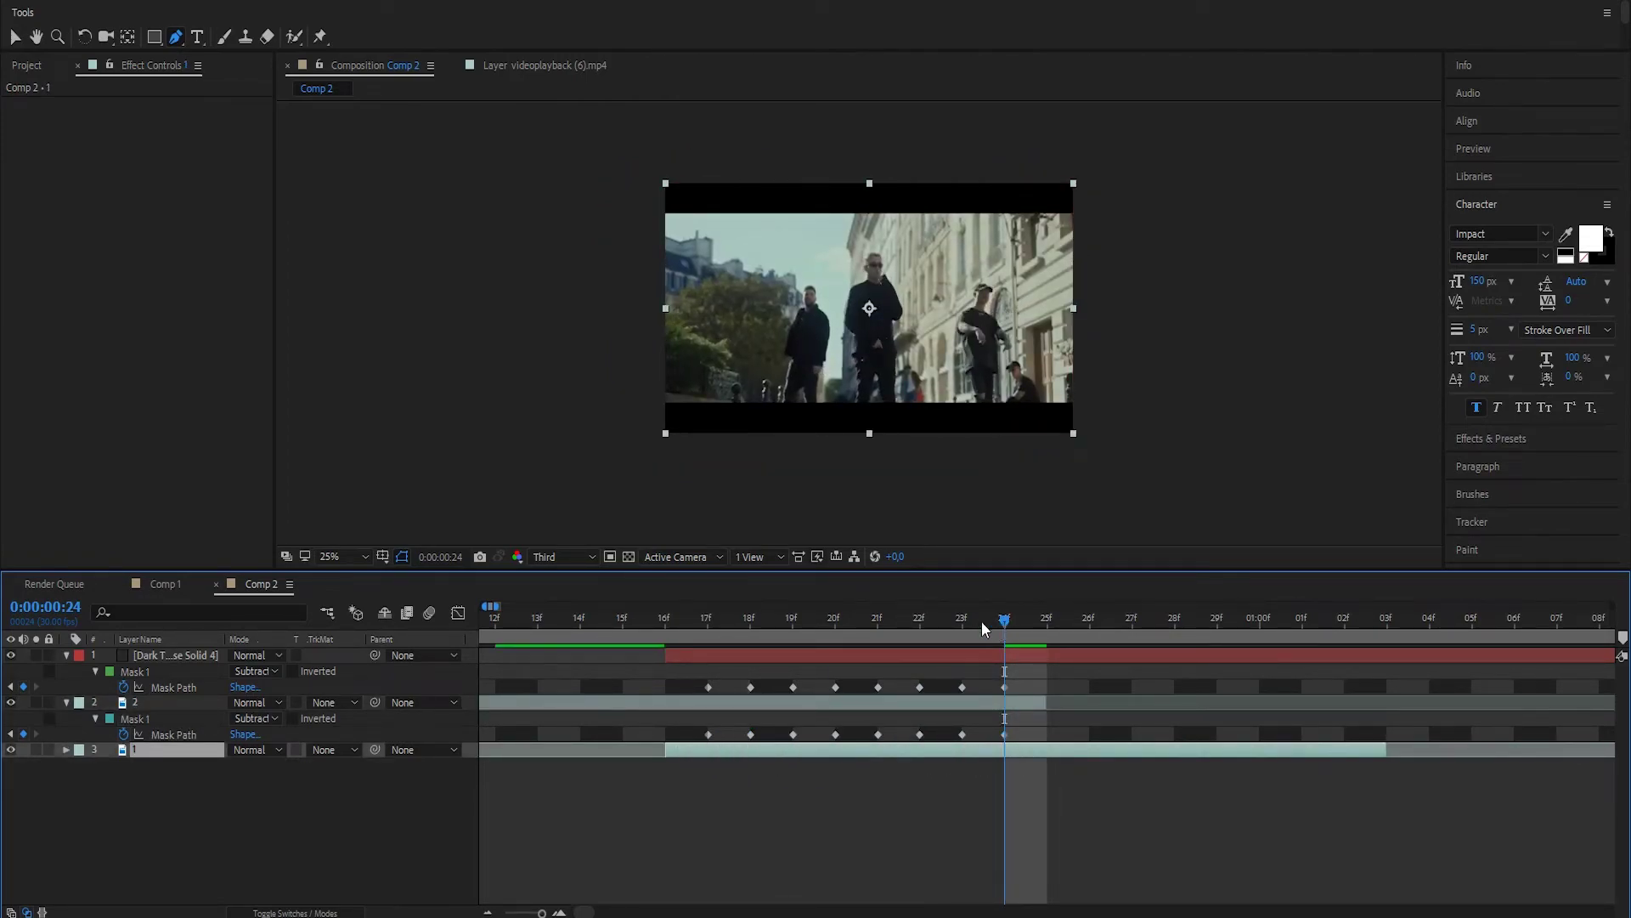
Duplicate clip 2 at frame 16, trim the original there, and delete its mask.
{"action": "mouse_move", "coordinate": [1004, 620]}
{"action": "left_mouse_down"}
{"action": "mouse_move", "coordinate": [664, 625]}
{"action": "mouse_move", "coordinate": [836, 624]}
{"action": "mouse_move", "coordinate": [1023, 665]}
{"action": "mouse_move", "coordinate": [593, 660]}
{"action": "left_mouse_up"}
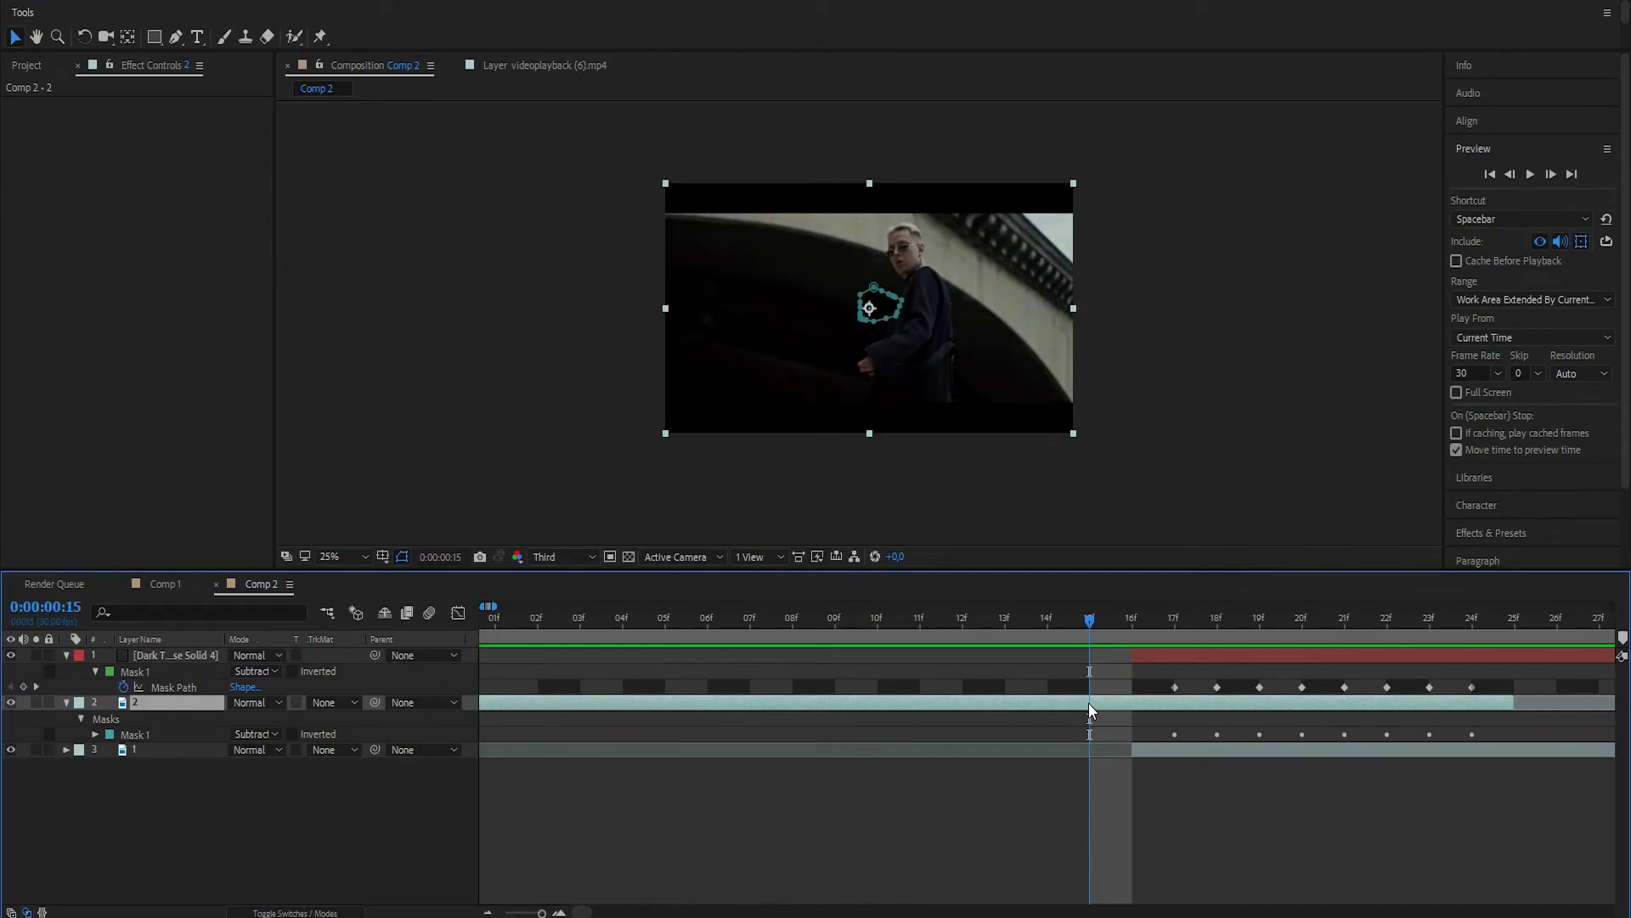
{"action": "key", "text": "ctrl+d"}
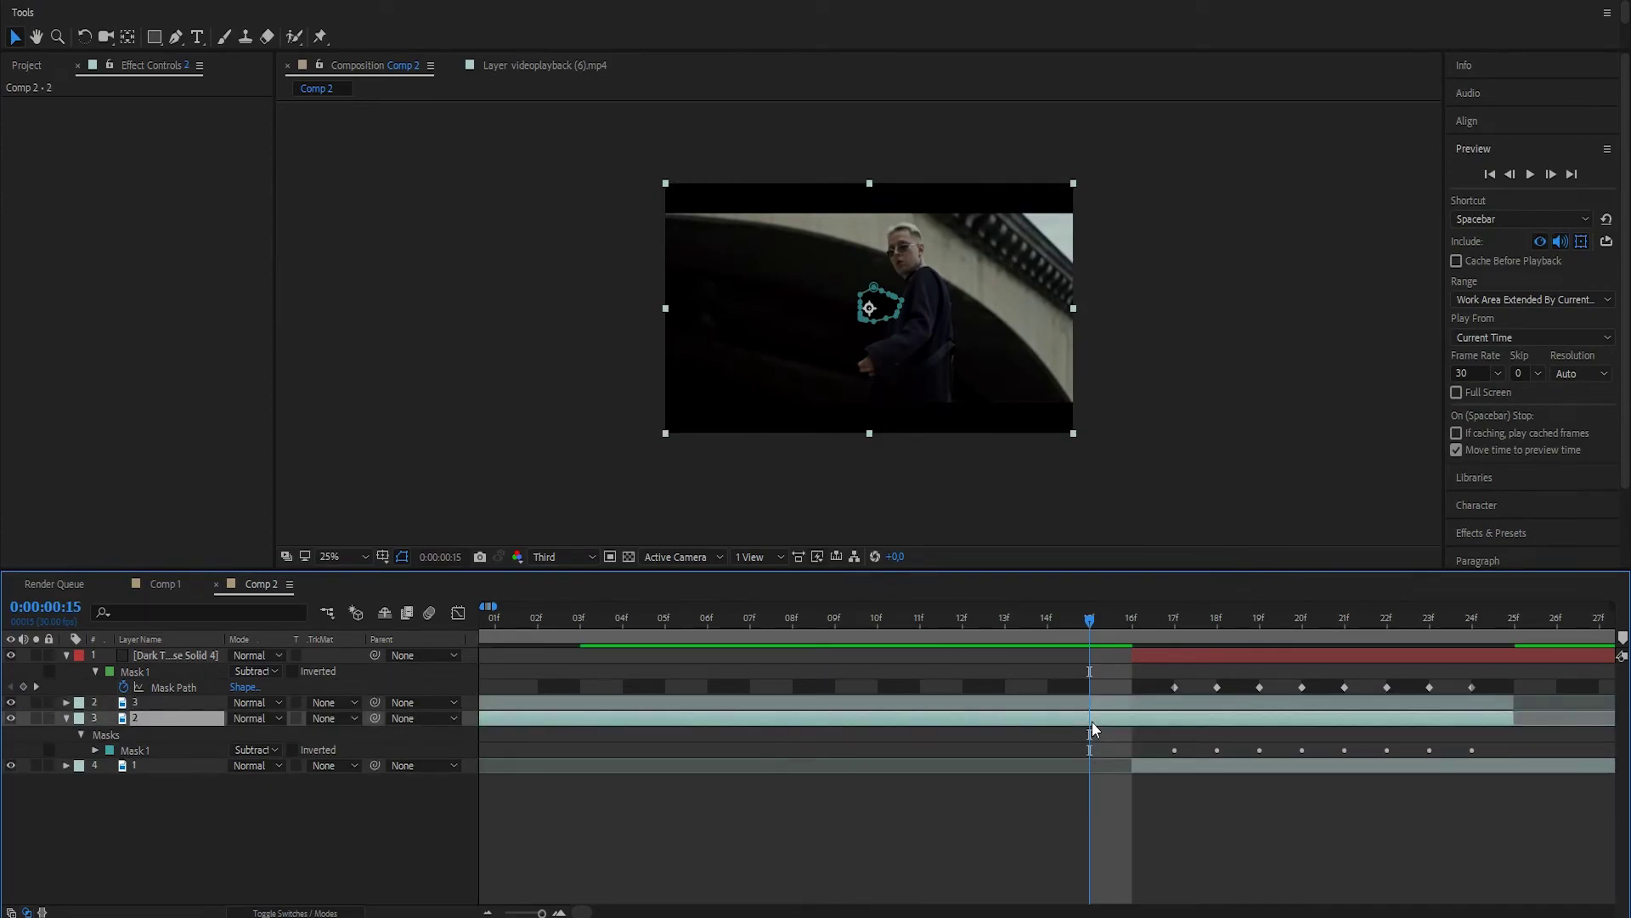
{"action": "key", "text": "ctrl+shift+d"}
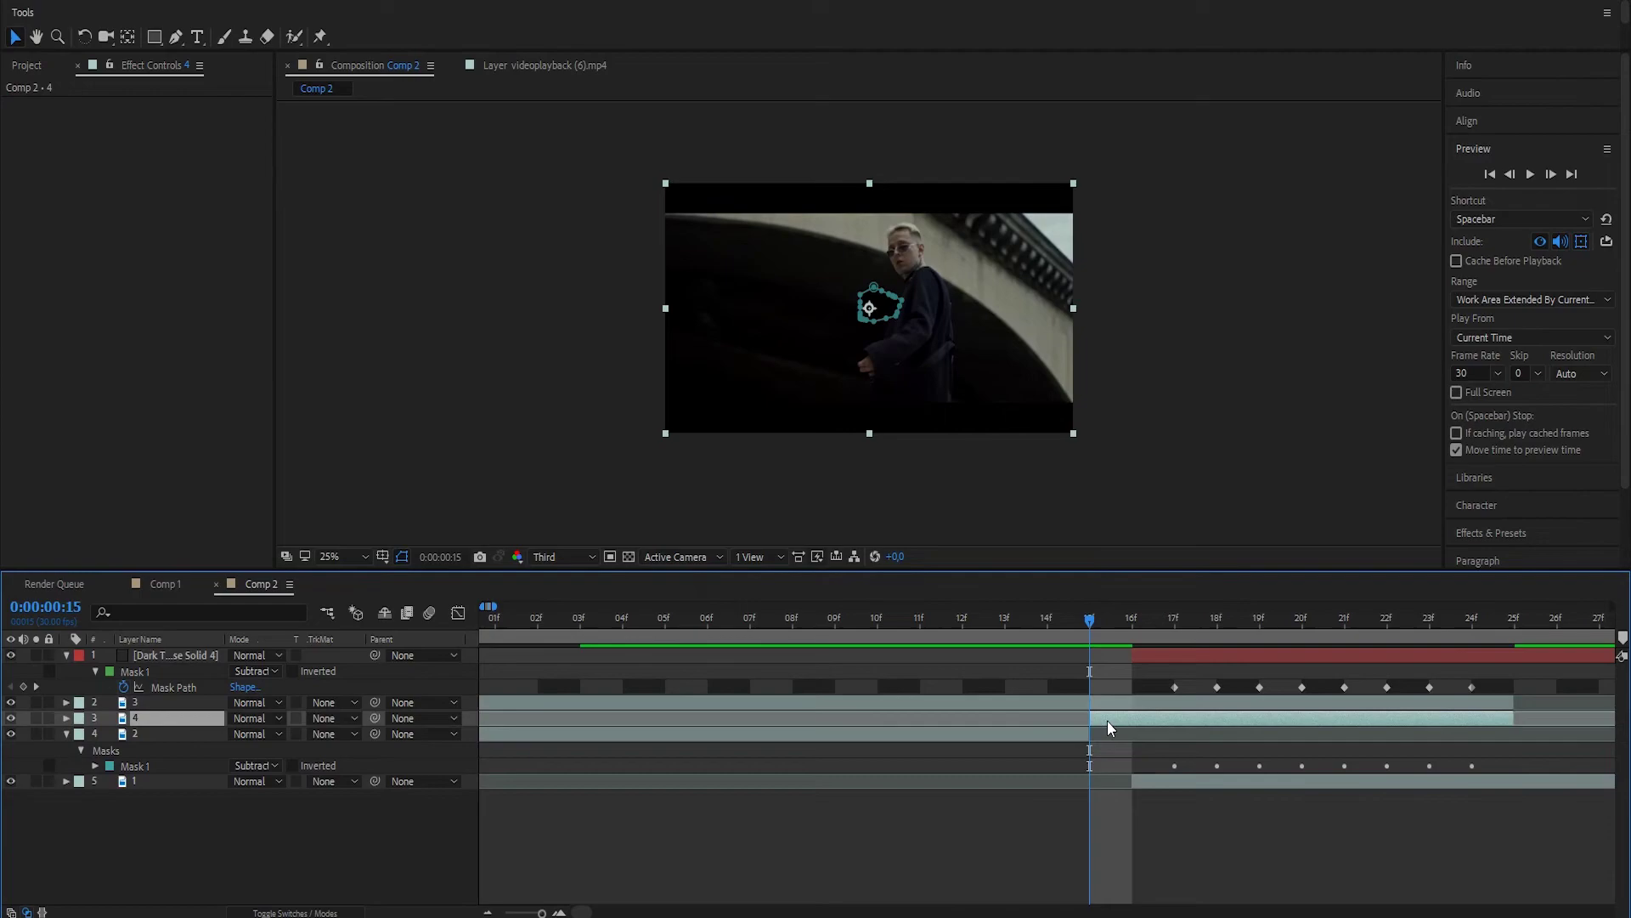
{"action": "key", "text": "Delete"}
{"action": "left_click", "coordinate": [213, 721]}
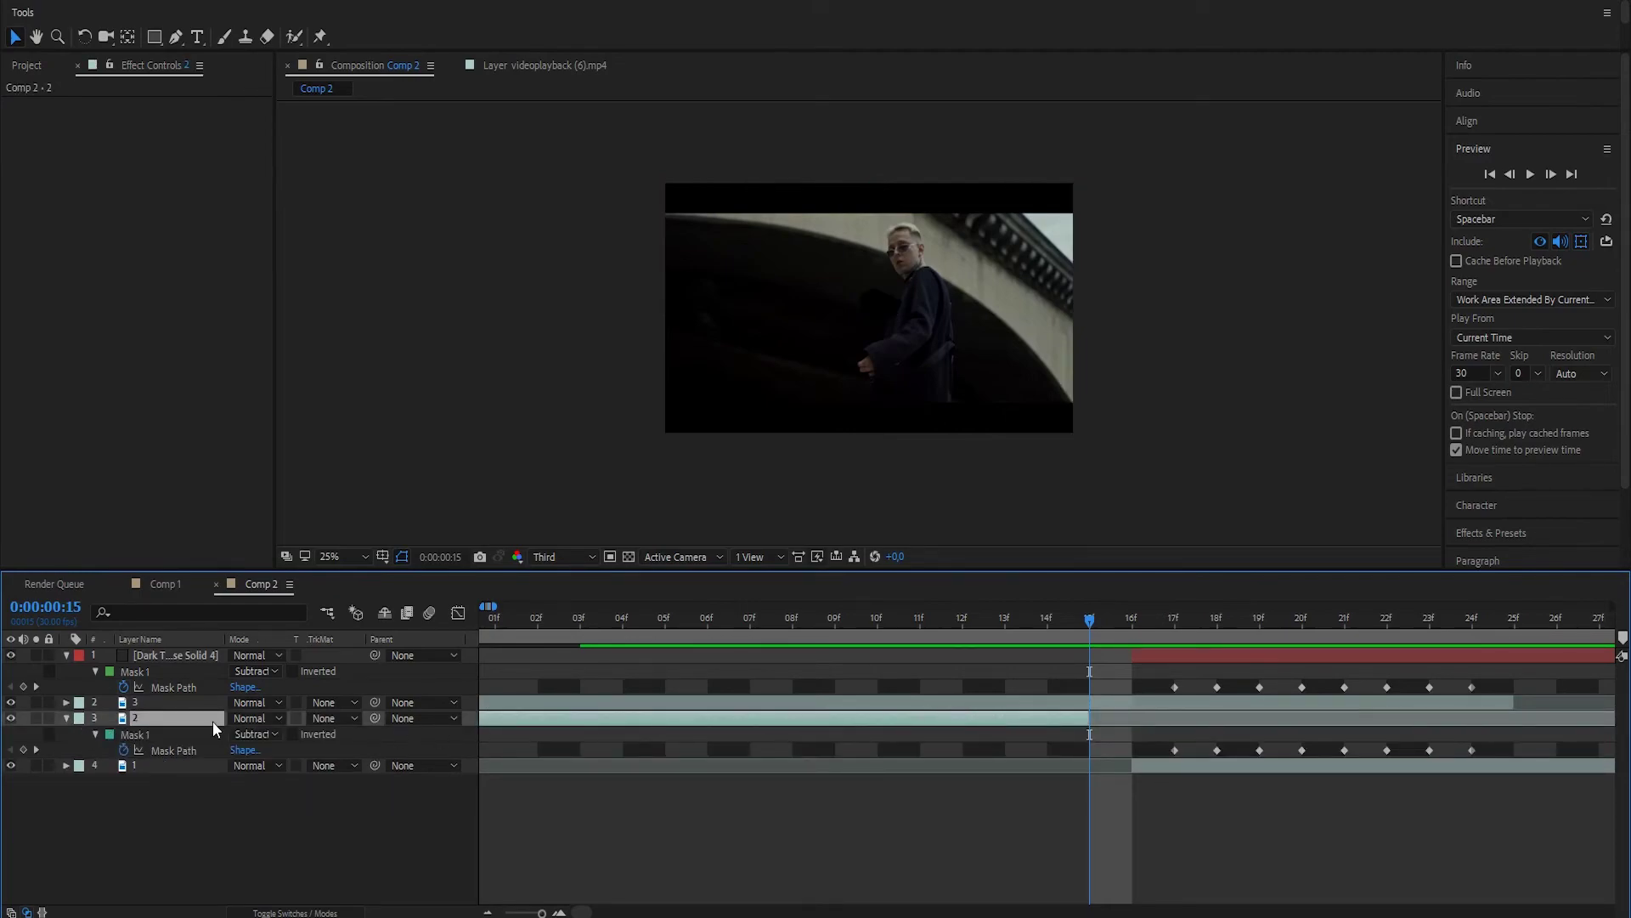
{"action": "left_click", "coordinate": [147, 737]}
{"action": "key", "text": "Delete"}
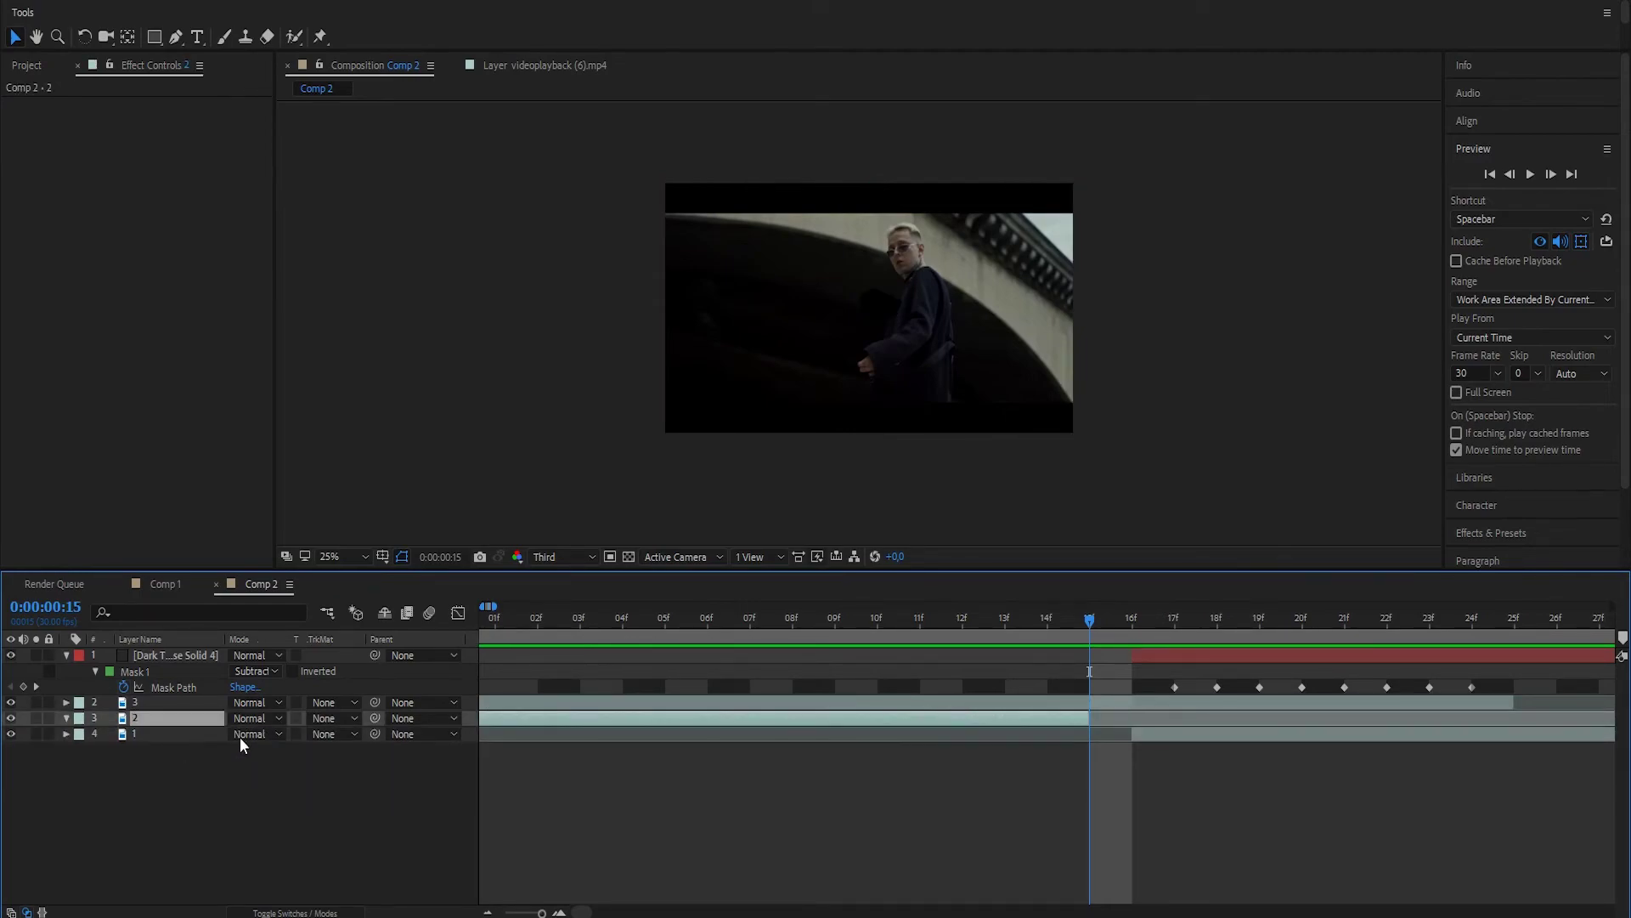
{"action": "left_click_drag", "start_coordinate": [1092, 624], "coordinate": [784, 624]}
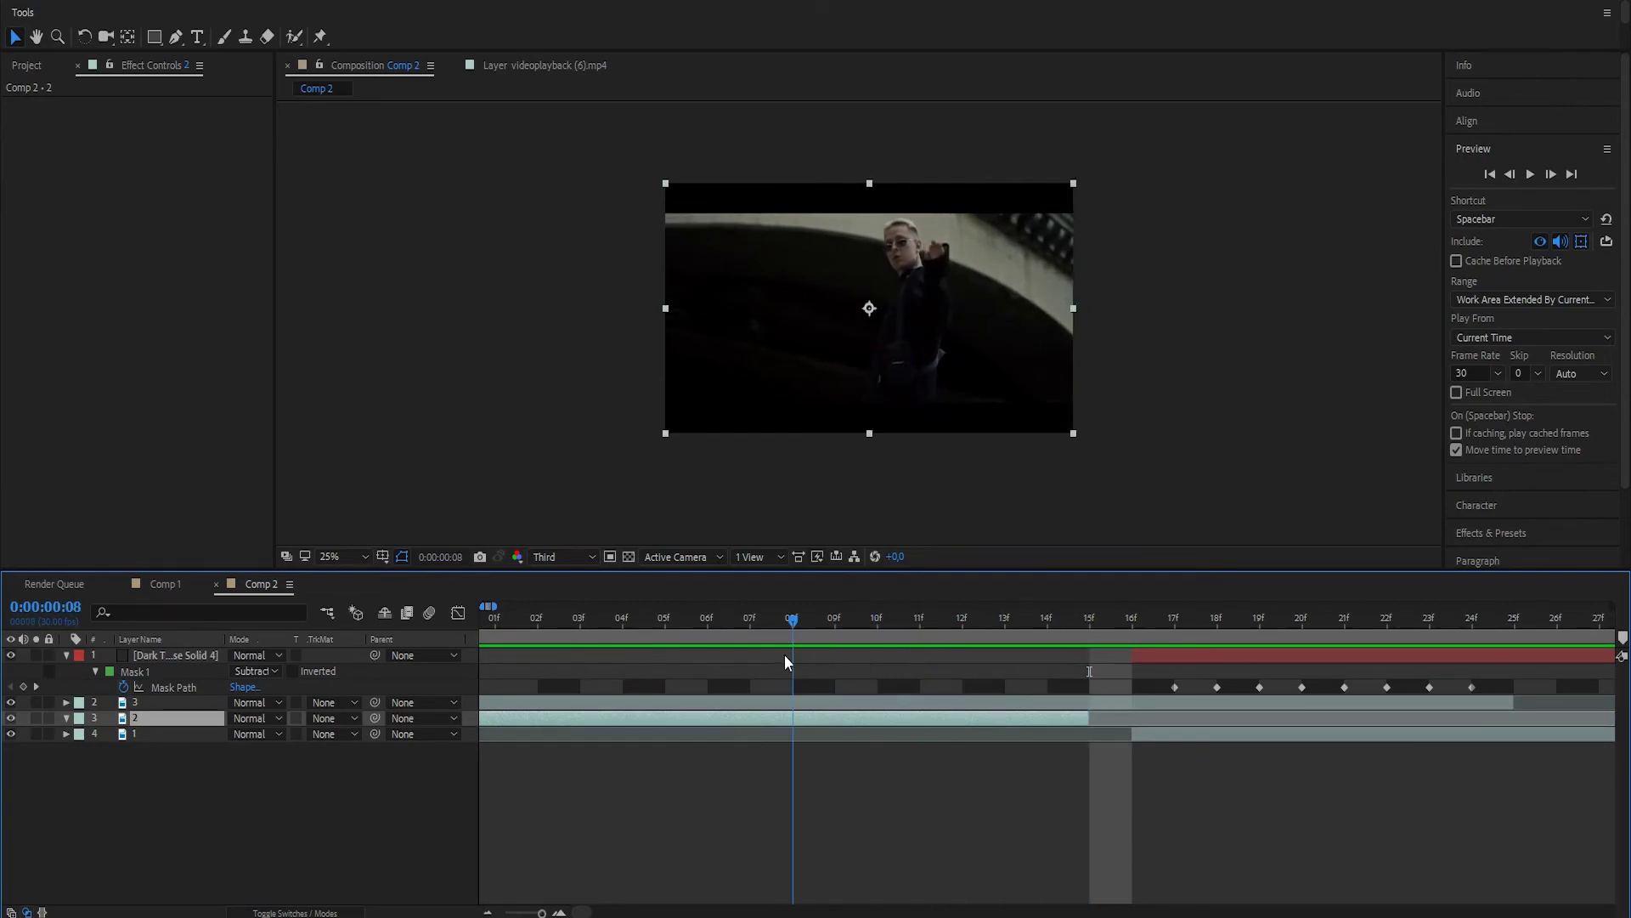
Create a comp-sized black solid, Black Solid 3, above all layers in Comp 2.
{"action": "key", "text": "space"}
{"action": "left_click", "coordinate": [561, 610]}
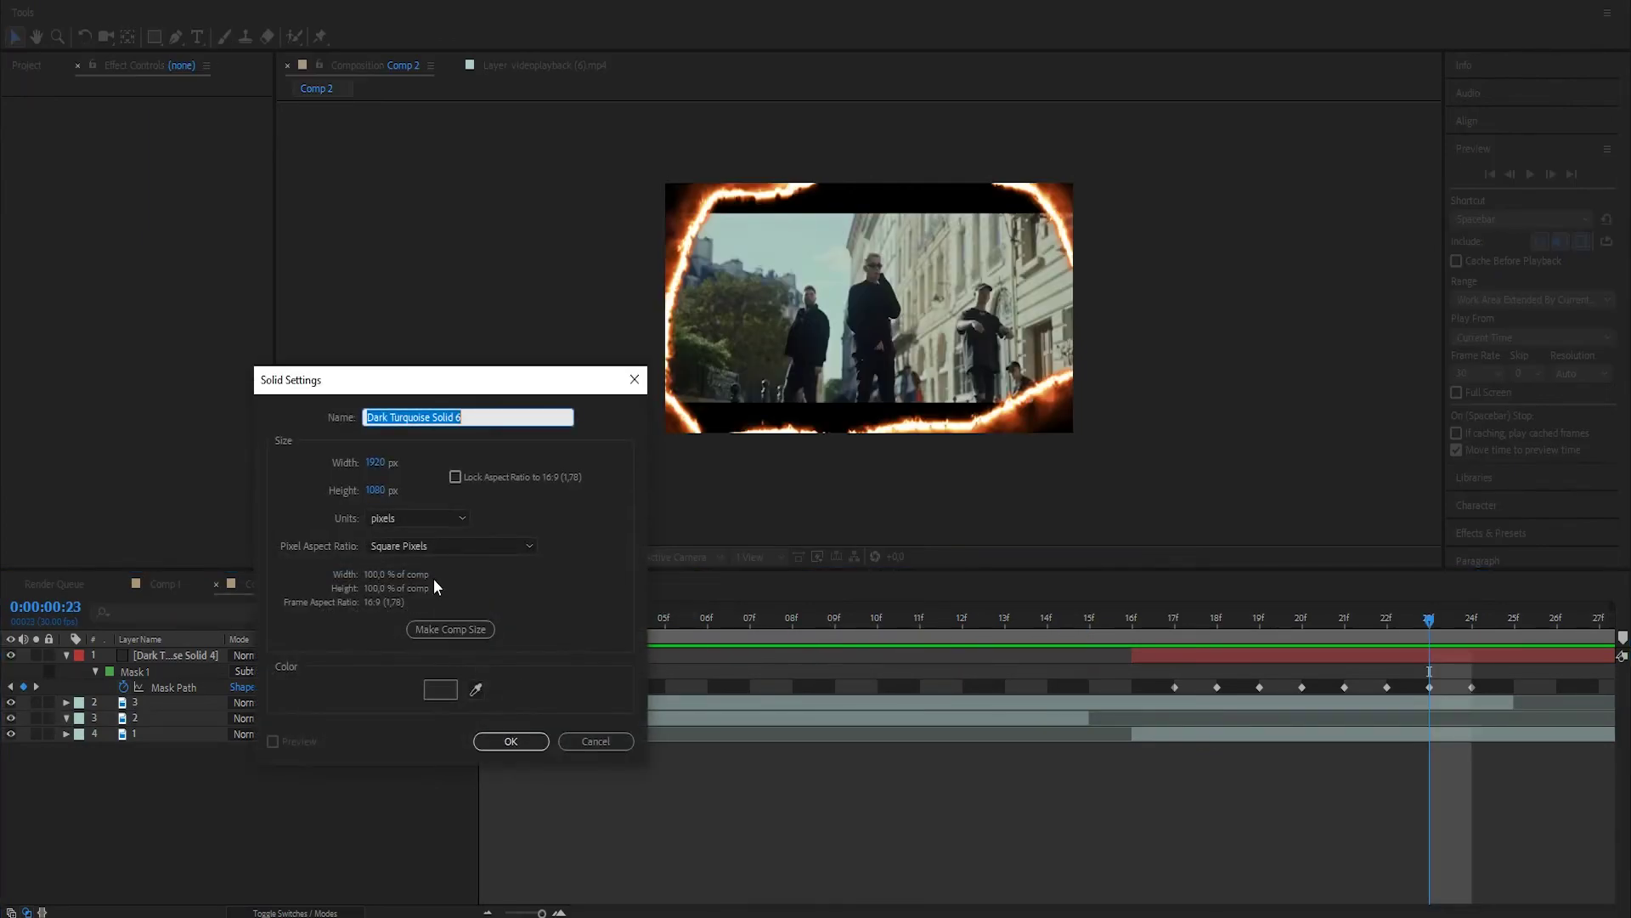
{"action": "left_click", "coordinate": [452, 650]}
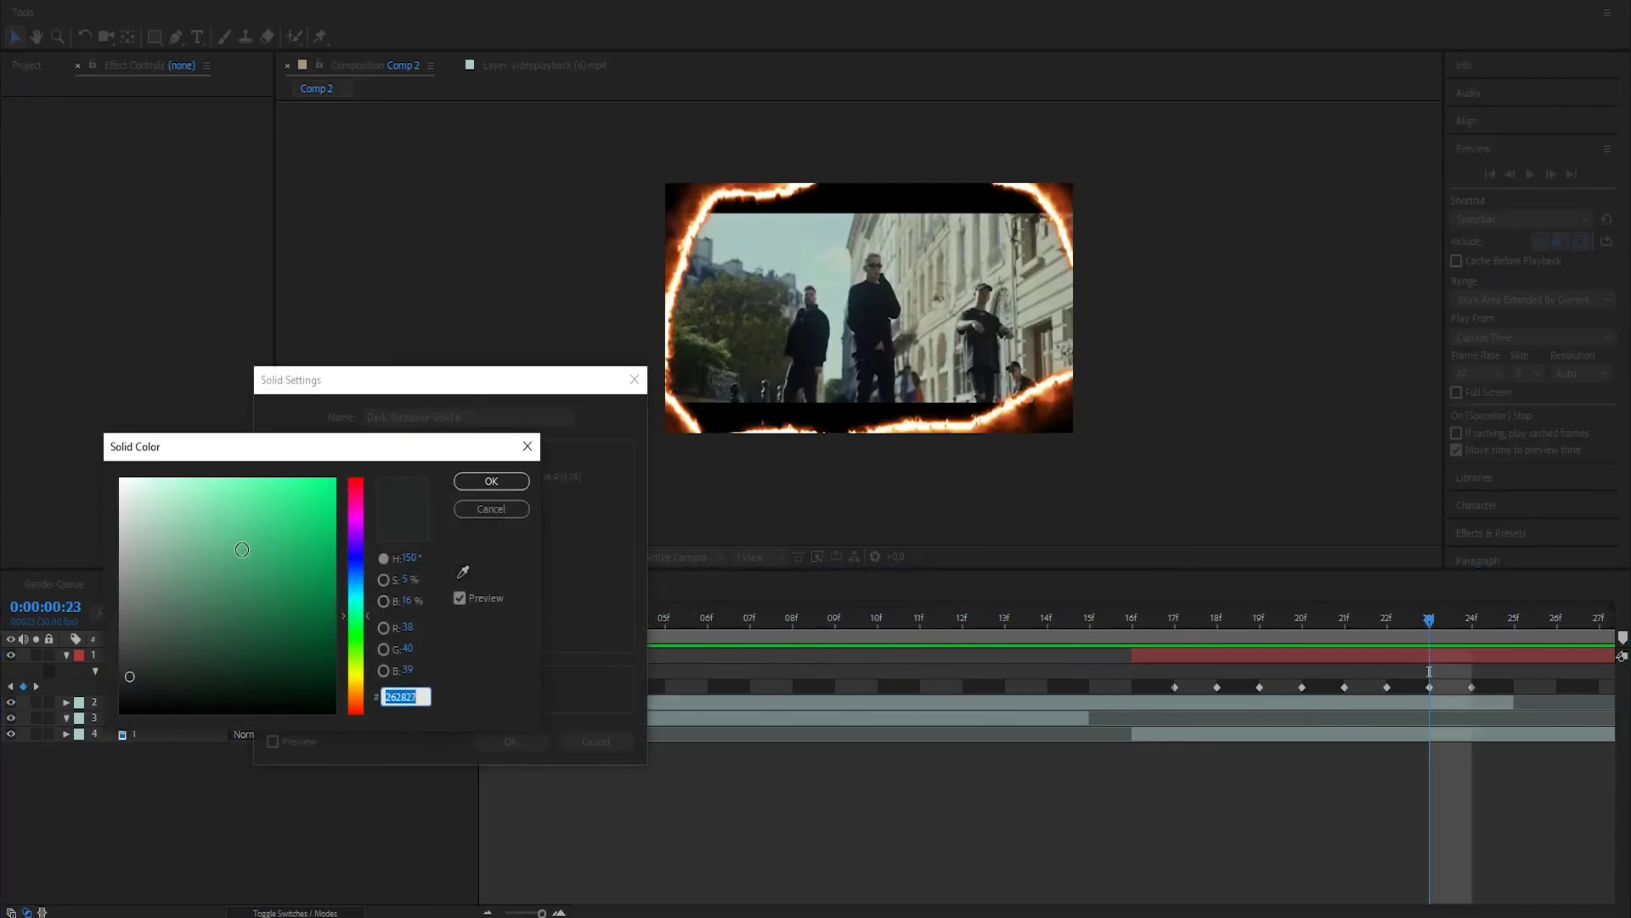
{"action": "left_click", "coordinate": [491, 481]}
{"action": "left_click", "coordinate": [511, 741]}
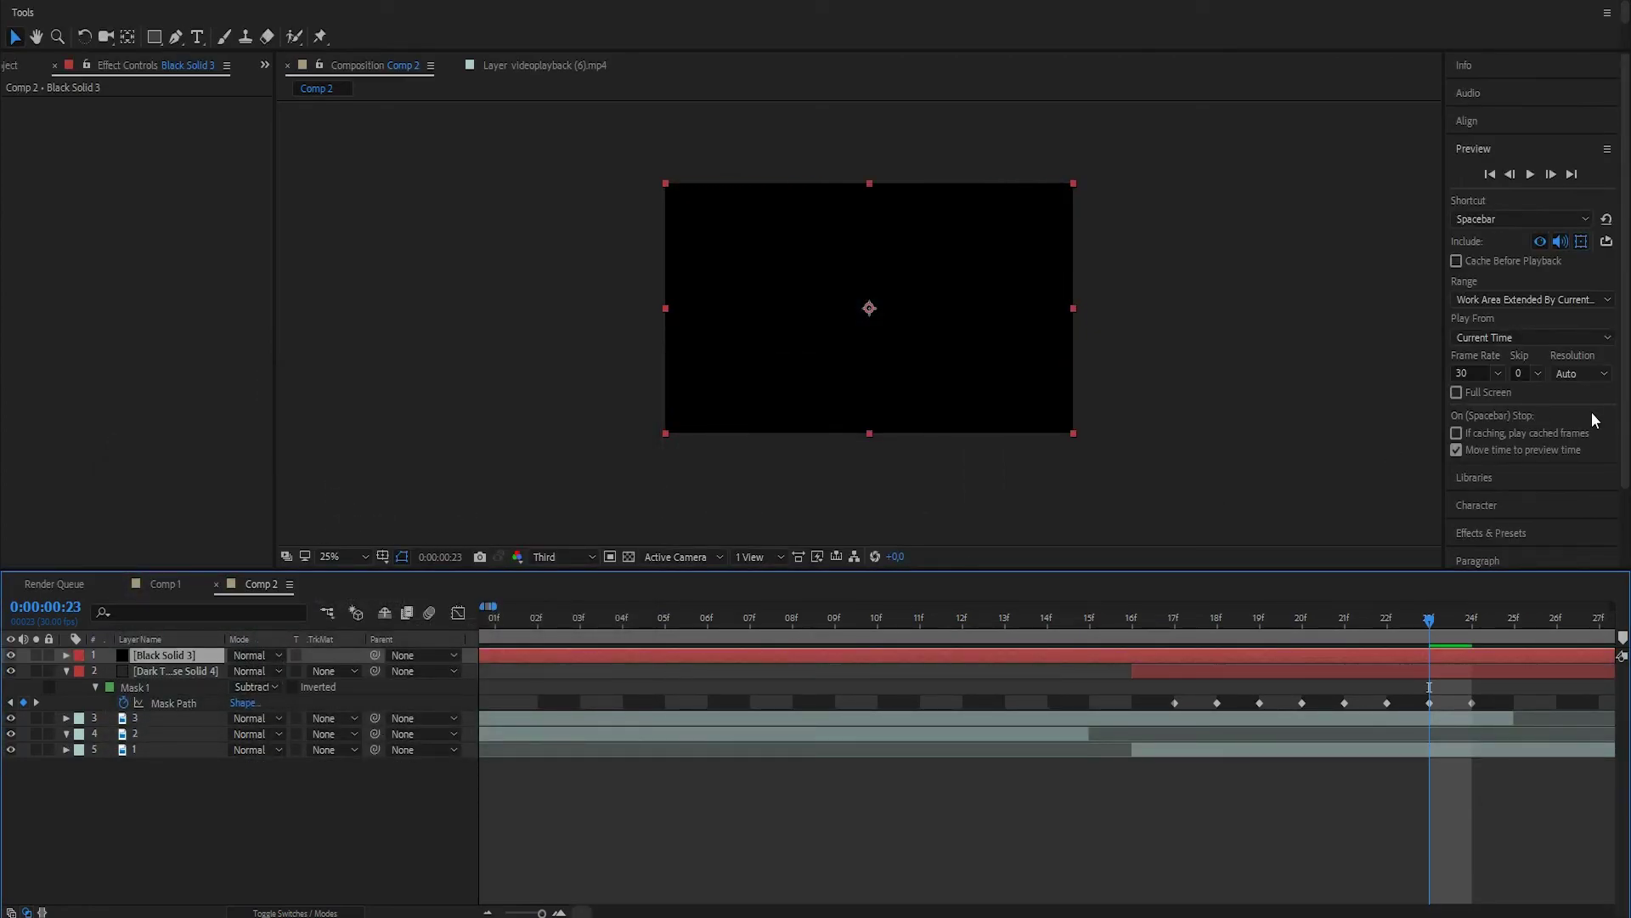